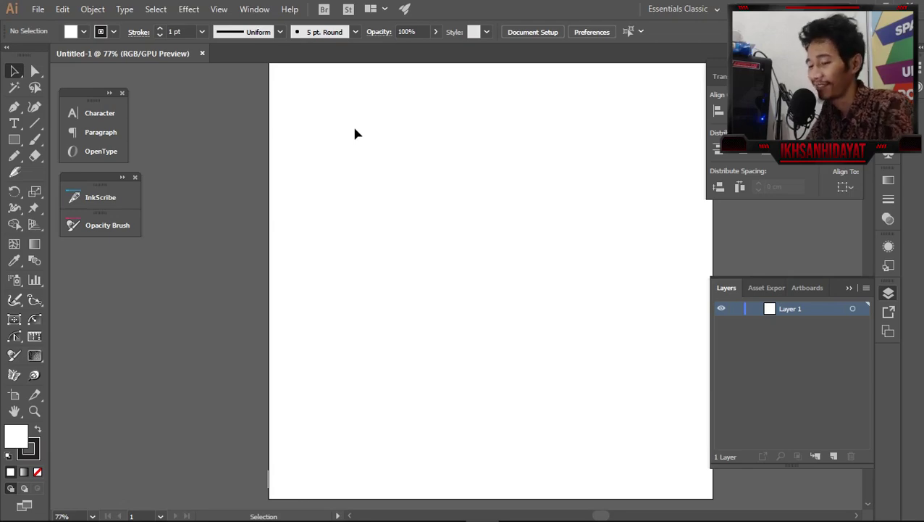
Paste the copied photo of the bearded man in sunglasses into Untitled-1 with Ctrl+V
{"action": "key", "text": "ctrl+v"}
Shrink the photo proportionally toward its centre, then reselect it
{"action": "left_click", "coordinate": [354, 128]}
{"action": "scroll", "coordinate": [399, 239], "scroll_direction": "down", "scroll_amount": 5}
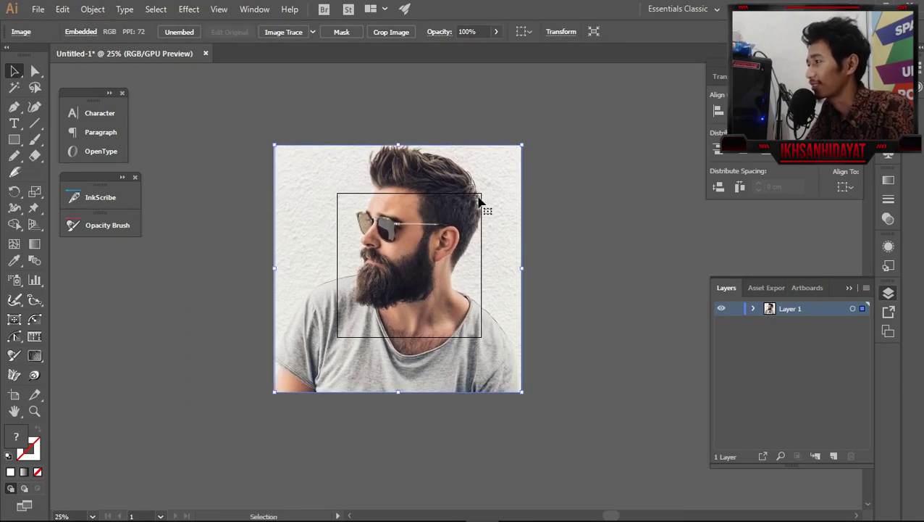
{"action": "left_click_drag", "start_coordinate": [528, 145], "coordinate": [472, 197]}
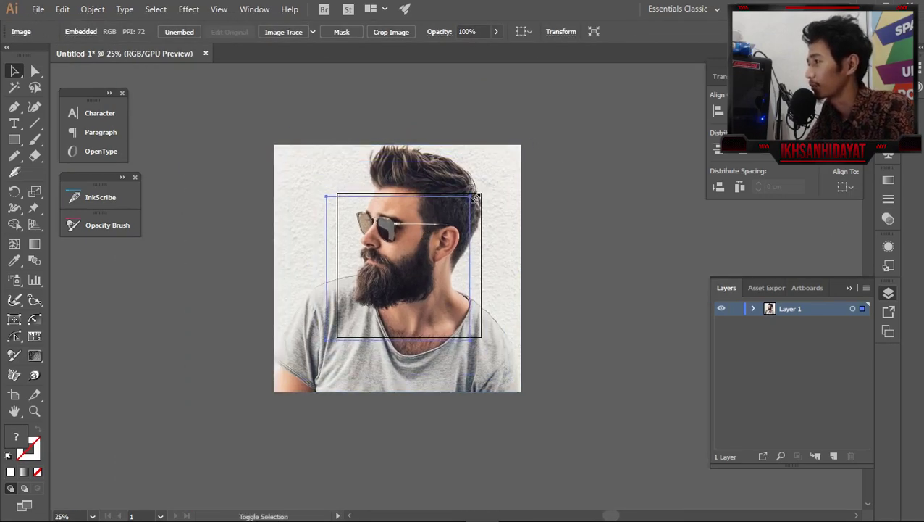
{"action": "scroll", "coordinate": [438, 229], "scroll_direction": "up", "scroll_amount": 2}
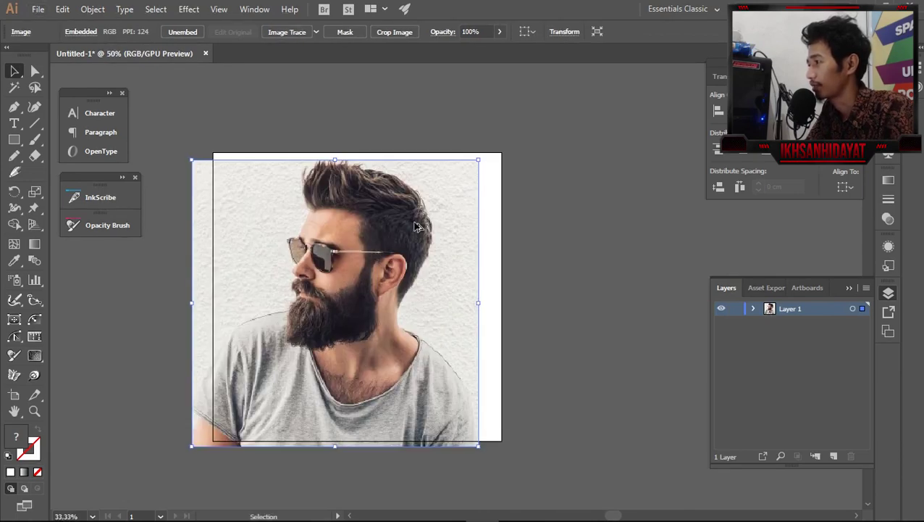
{"action": "key", "text": "ctrl+shift+a"}
{"action": "scroll", "coordinate": [429, 225], "scroll_direction": "up", "scroll_amount": 1}
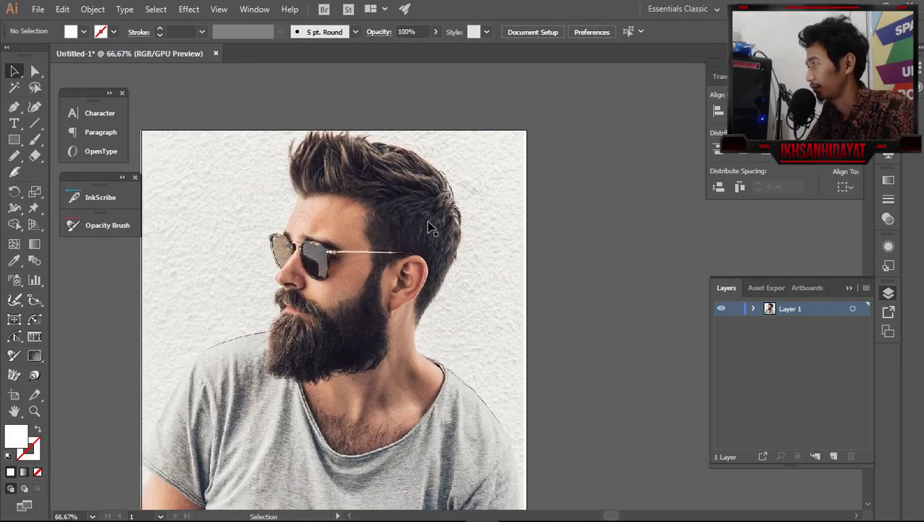
{"action": "scroll", "coordinate": [430, 228], "scroll_direction": "down", "scroll_amount": 1}
{"action": "left_click_drag", "start_coordinate": [429, 227], "coordinate": [431, 226]}
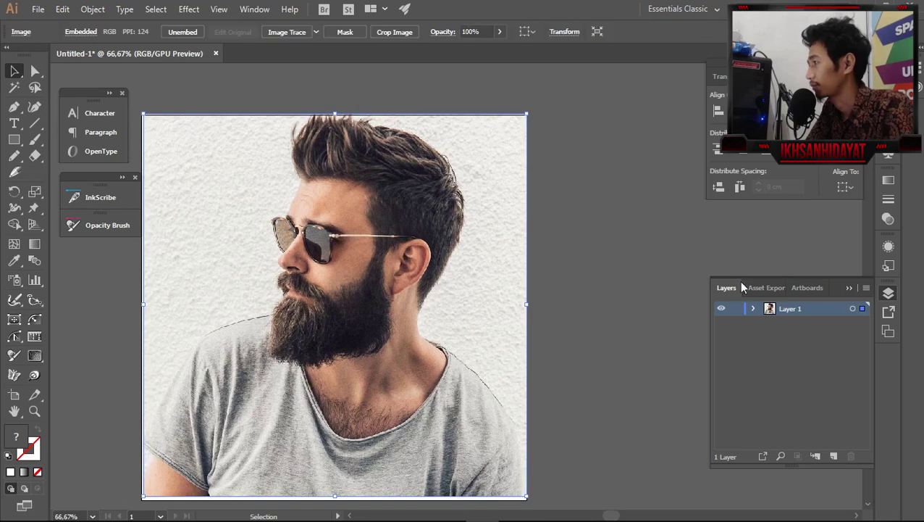
Pull the Align panel out of its dock and float it beside the photo
{"action": "key", "text": "Tab"}
{"action": "key", "text": "Tab"}
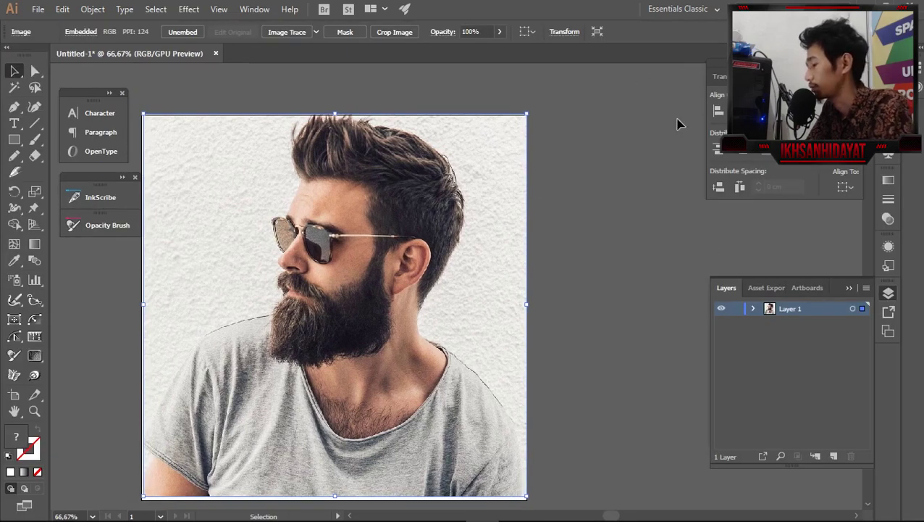
{"action": "left_click_drag", "start_coordinate": [821, 75], "coordinate": [648, 245]}
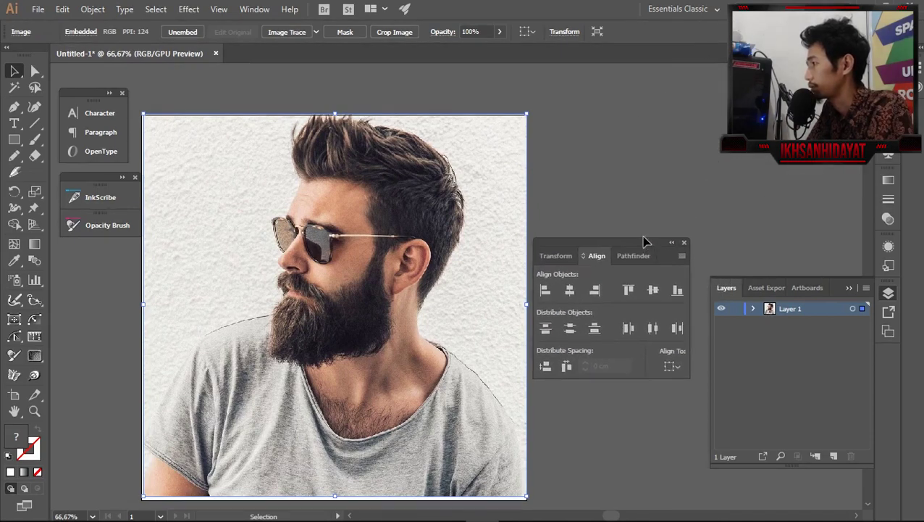
{"action": "left_click_drag", "start_coordinate": [646, 235], "coordinate": [650, 70]}
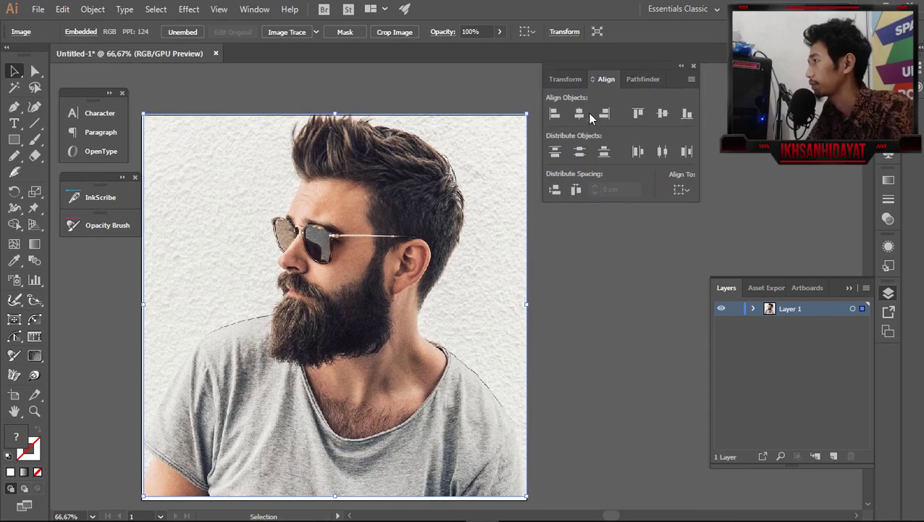
Deselect the photo and pan the view with panels hidden to centre the face
{"action": "left_click", "coordinate": [407, 95]}
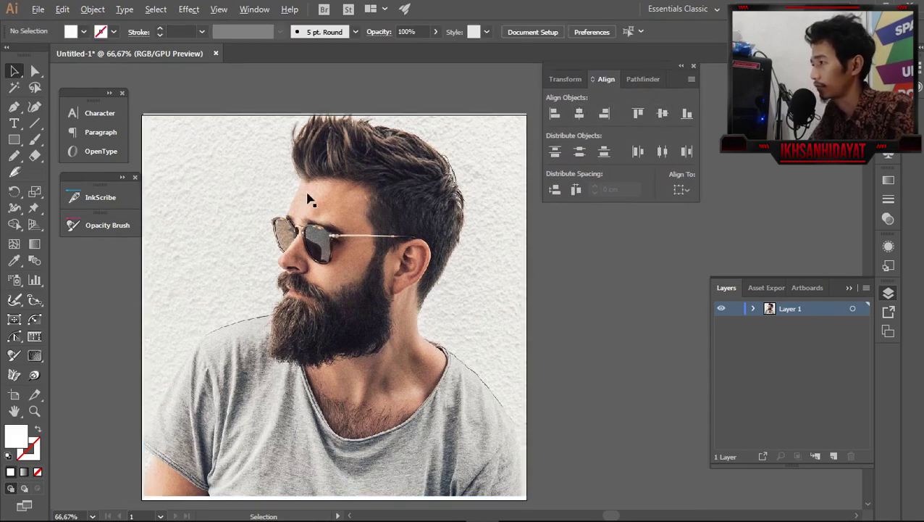
{"action": "scroll", "coordinate": [308, 199], "scroll_direction": "up", "scroll_amount": 1}
{"action": "key", "text": "Tab"}
{"action": "left_click_drag", "start_coordinate": [345, 218], "coordinate": [411, 178]}
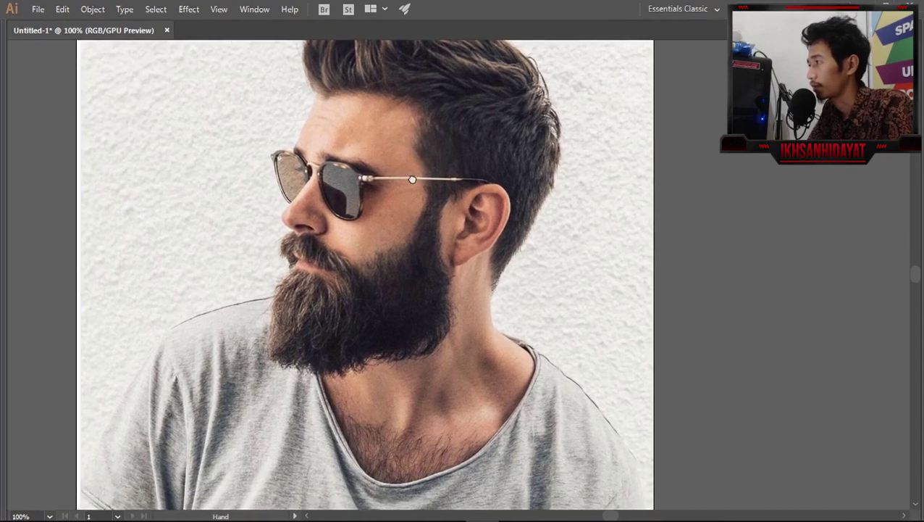
{"action": "left_click_drag", "start_coordinate": [481, 170], "coordinate": [473, 176]}
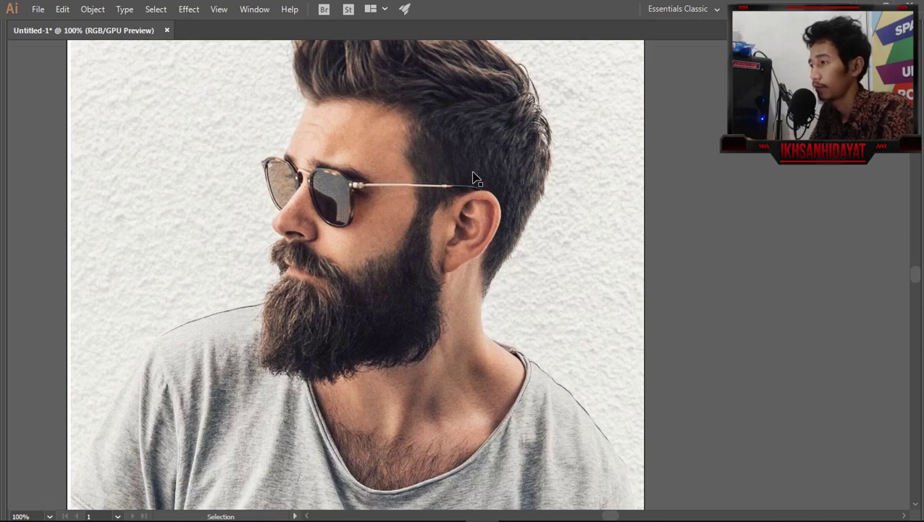
{"action": "key", "text": "Tab"}
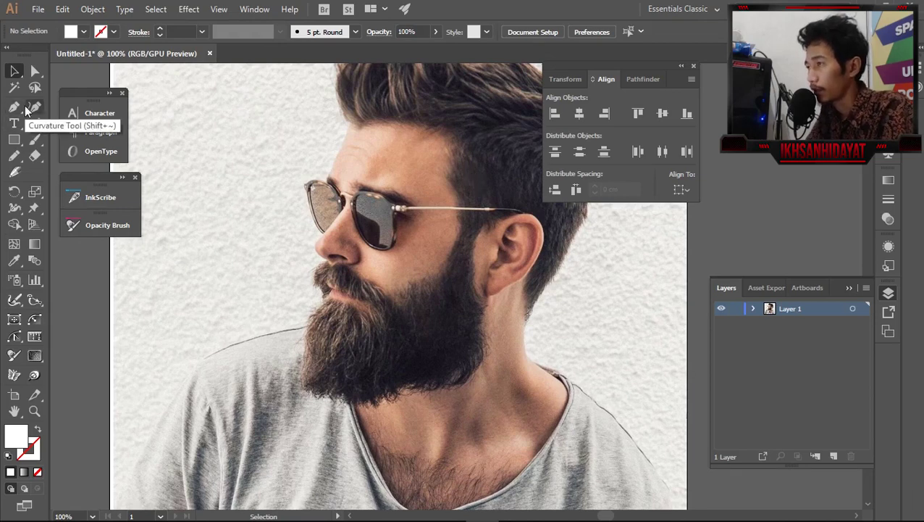
Choose the Pencil tool and zoom the view to 150%
{"action": "left_click", "coordinate": [15, 158]}
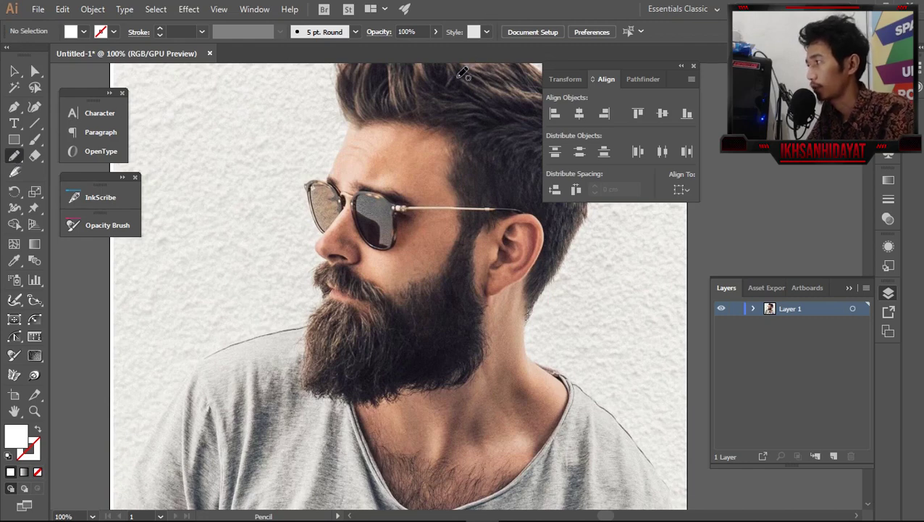
{"action": "key", "text": "Tab"}
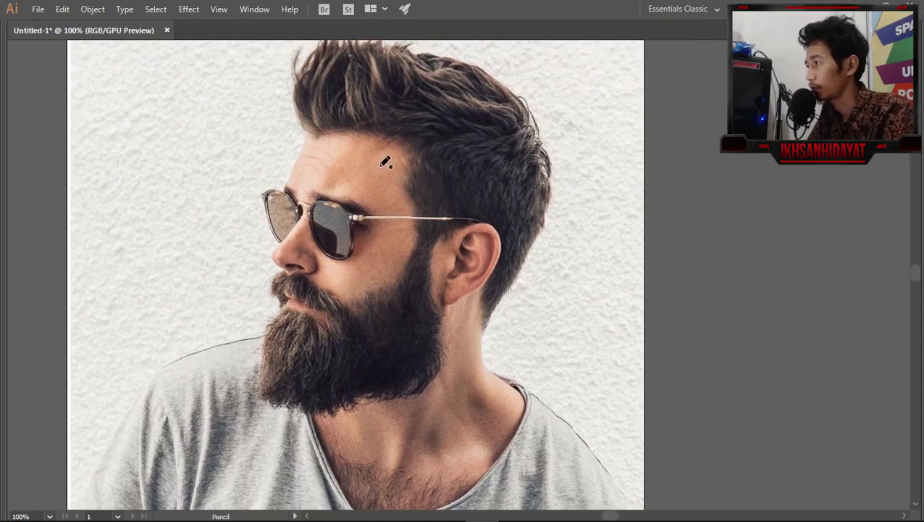
{"action": "scroll", "coordinate": [369, 154], "scroll_direction": "right", "scroll_amount": 2}
{"action": "scroll", "coordinate": [368, 232], "scroll_direction": "up", "scroll_amount": 1}
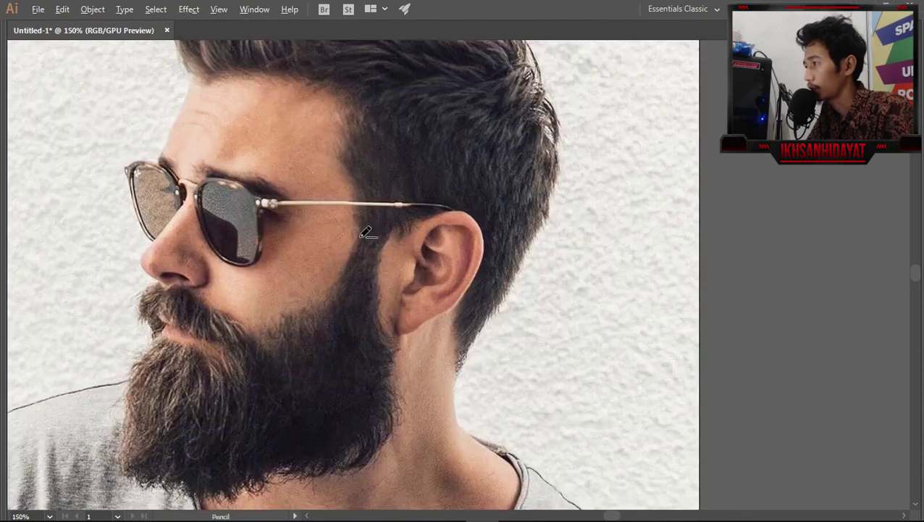
{"action": "key", "text": "Tab"}
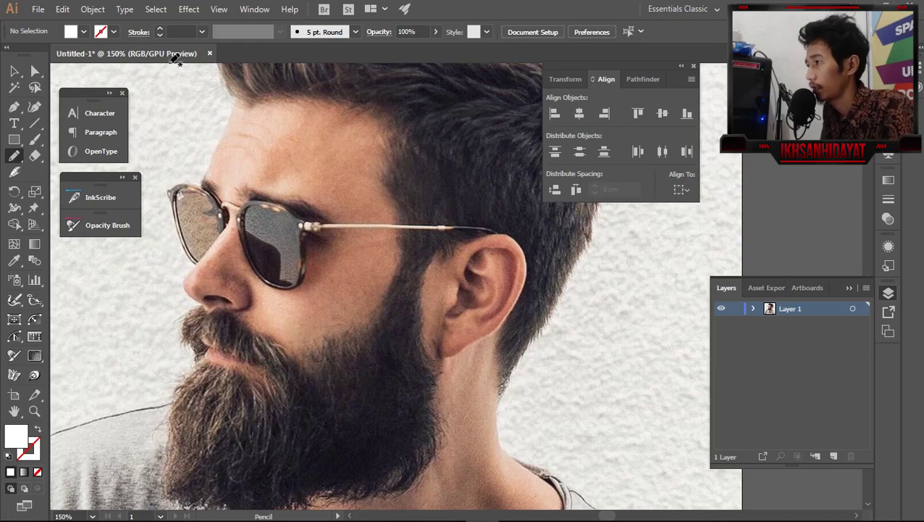
Set the stroke colour to black and the fill to None in the control bar
{"action": "left_click", "coordinate": [105, 37]}
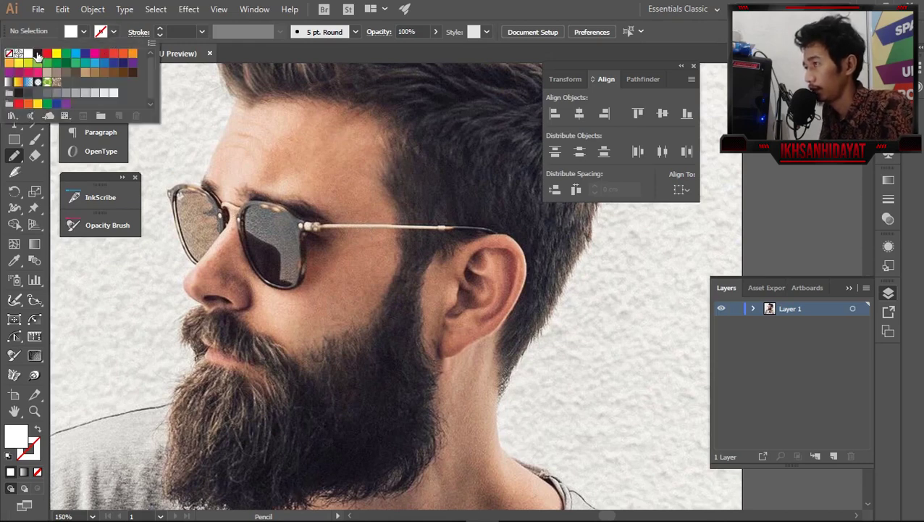
{"action": "left_click", "coordinate": [37, 55]}
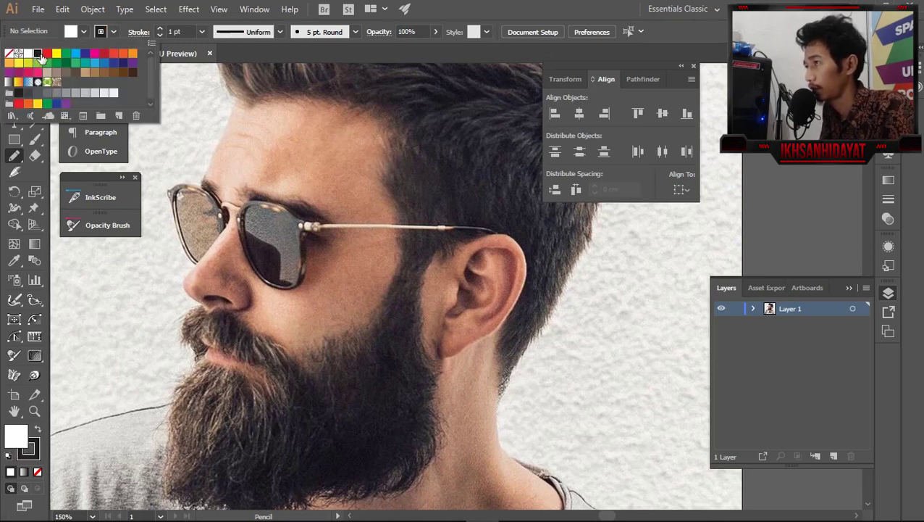
{"action": "left_click", "coordinate": [83, 33]}
{"action": "left_click", "coordinate": [9, 55]}
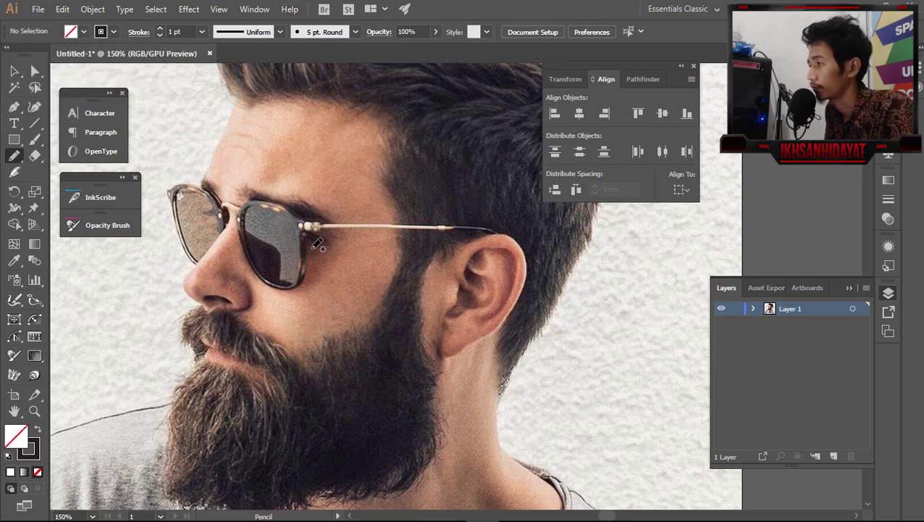
Pan the view over the face, hair and beard to look over the photo
{"action": "left_click_drag", "start_coordinate": [336, 319], "coordinate": [346, 289]}
{"action": "key", "text": "Tab"}
{"action": "mouse_move", "coordinate": [289, 326]}
{"action": "left_mouse_down"}
{"action": "mouse_move", "coordinate": [261, 270]}
{"action": "mouse_move", "coordinate": [312, 307]}
{"action": "left_mouse_up"}
{"action": "mouse_move", "coordinate": [328, 224]}
{"action": "left_mouse_down"}
{"action": "mouse_move", "coordinate": [332, 312]}
{"action": "mouse_move", "coordinate": [319, 262]}
{"action": "left_mouse_up"}
{"action": "left_click_drag", "start_coordinate": [341, 341], "coordinate": [315, 304]}
{"action": "left_click_drag", "start_coordinate": [340, 341], "coordinate": [372, 243]}
{"action": "key", "text": "Tab"}
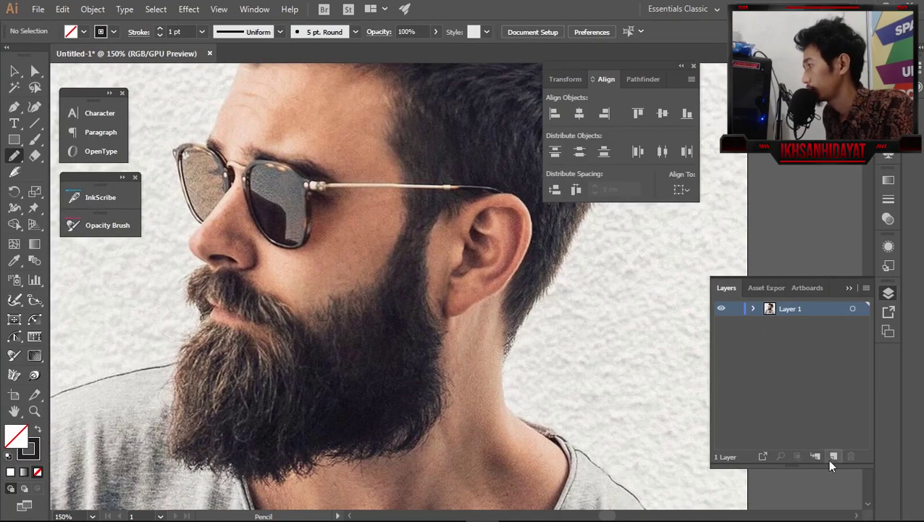
Add Layer 2 above the photo and draw a short pencil stroke on the cheek before the ear
{"action": "left_click", "coordinate": [833, 456]}
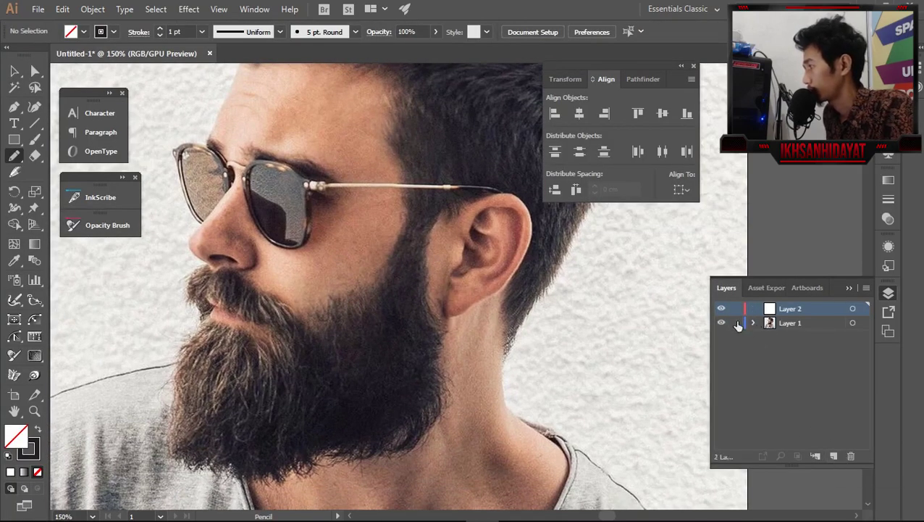
{"action": "mouse_move", "coordinate": [384, 245]}
{"action": "left_mouse_down"}
{"action": "mouse_move", "coordinate": [381, 272]}
{"action": "mouse_move", "coordinate": [399, 275]}
{"action": "left_mouse_up"}
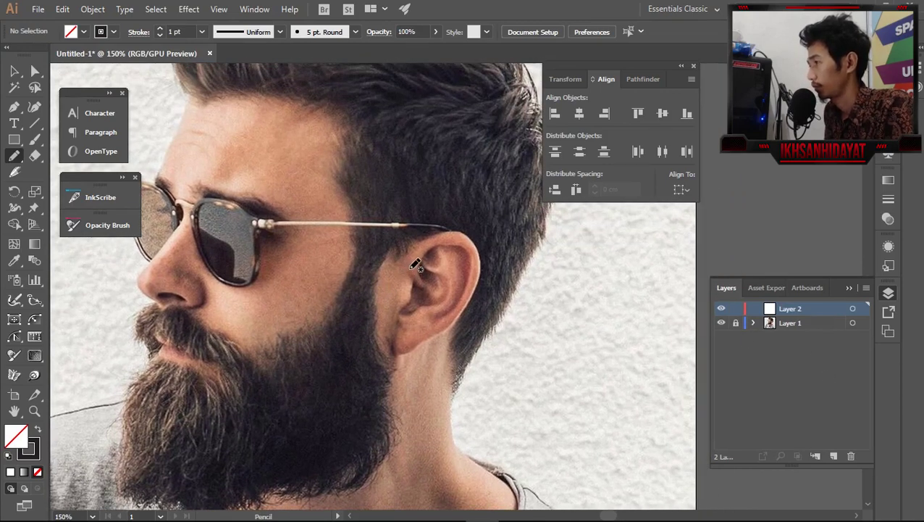
{"action": "key", "text": "Tab"}
{"action": "left_click_drag", "start_coordinate": [315, 239], "coordinate": [311, 286]}
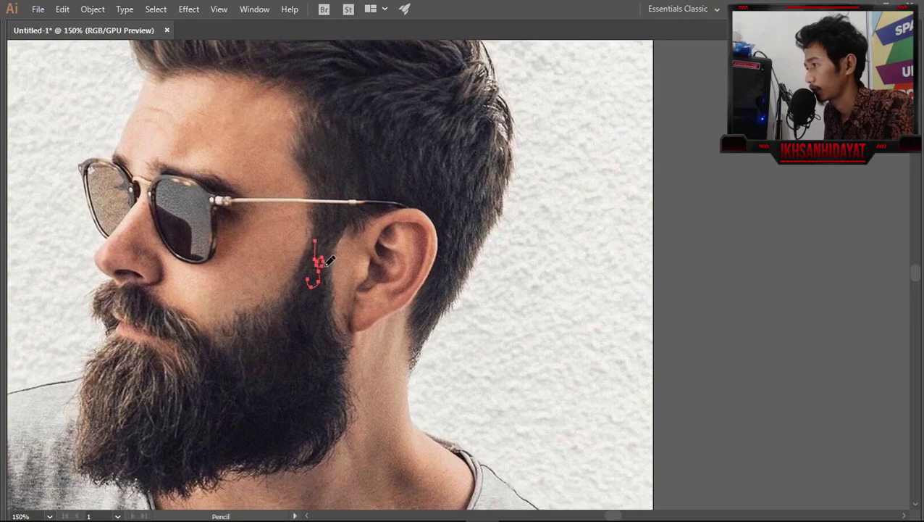
Zoom in to inspect the cheek stroke, then select it with the Selection tool
{"action": "left_click", "coordinate": [341, 260], "text": "ctrl"}
{"action": "key", "text": "z"}
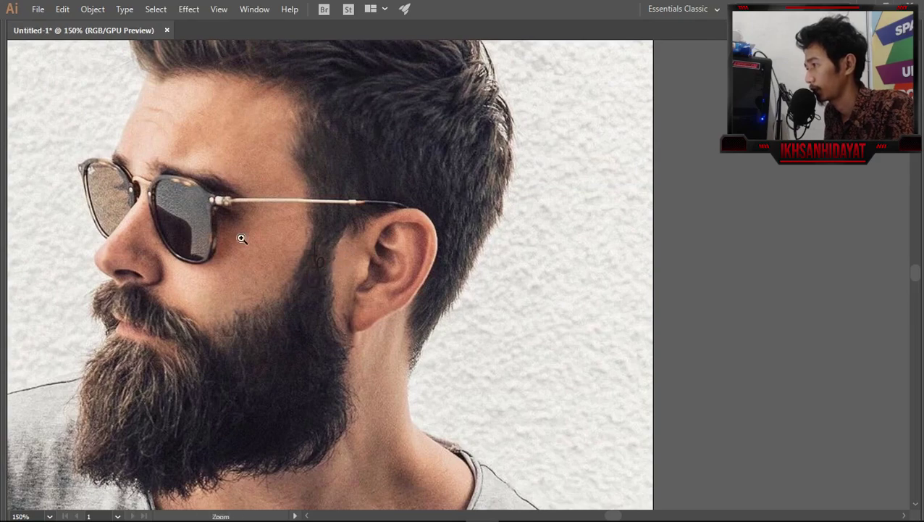
{"action": "left_click_drag", "start_coordinate": [190, 229], "coordinate": [428, 374]}
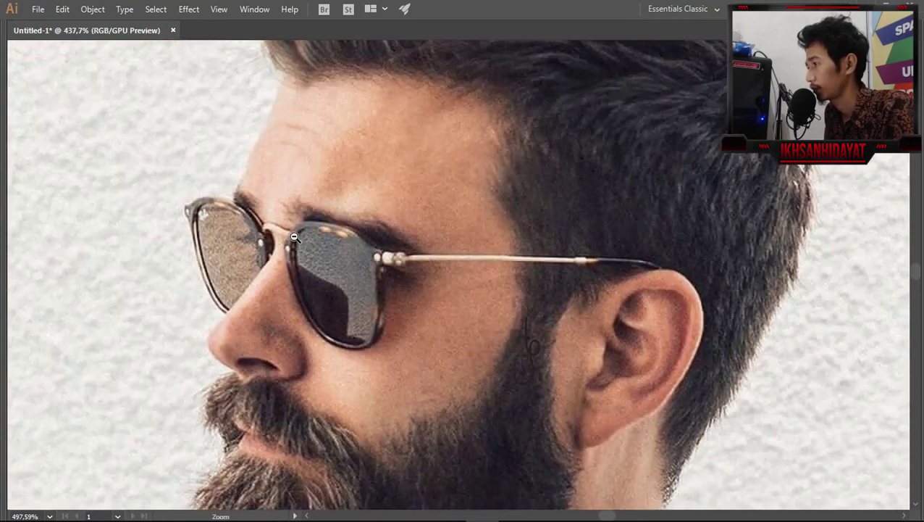
{"action": "left_click_drag", "start_coordinate": [471, 350], "coordinate": [351, 217]}
{"action": "key", "text": "n"}
{"action": "key", "text": "v"}
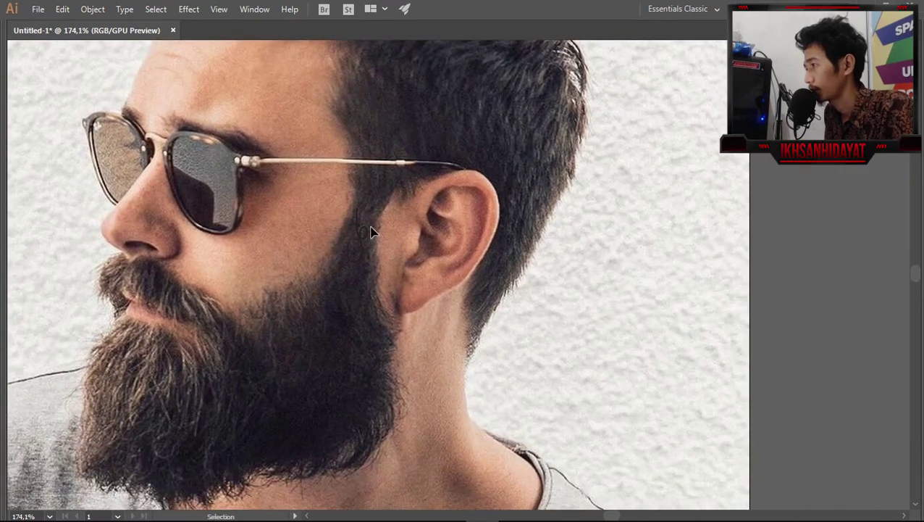
{"action": "left_click", "coordinate": [366, 232]}
{"action": "key", "text": "Tab"}
Set the cheek stroke's weight to 0.5 pt
{"action": "left_click", "coordinate": [202, 32]}
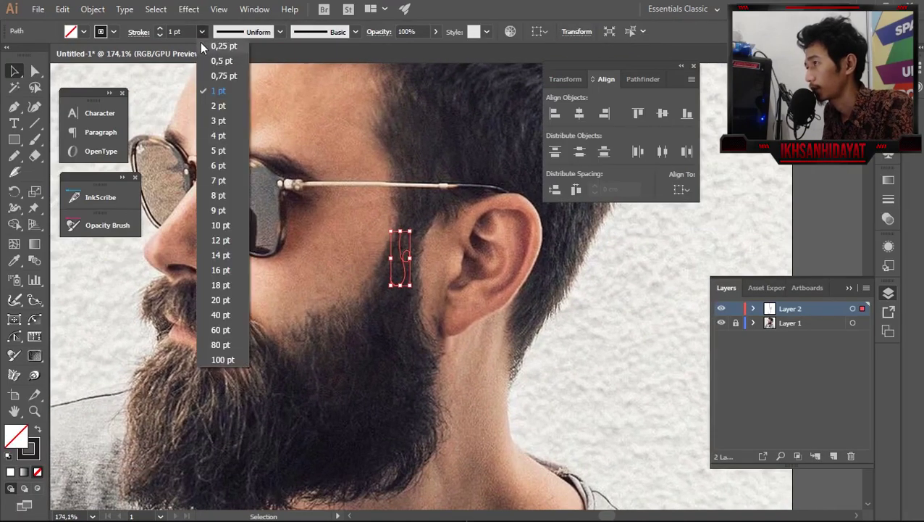
{"action": "left_click", "coordinate": [206, 47]}
{"action": "left_click", "coordinate": [483, 305]}
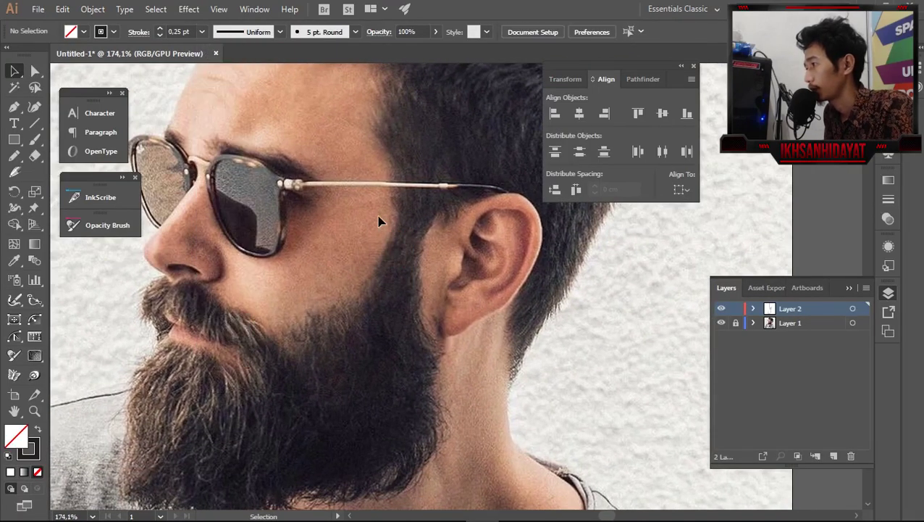
{"action": "left_click_drag", "start_coordinate": [382, 212], "coordinate": [439, 282]}
{"action": "left_click", "coordinate": [202, 32]}
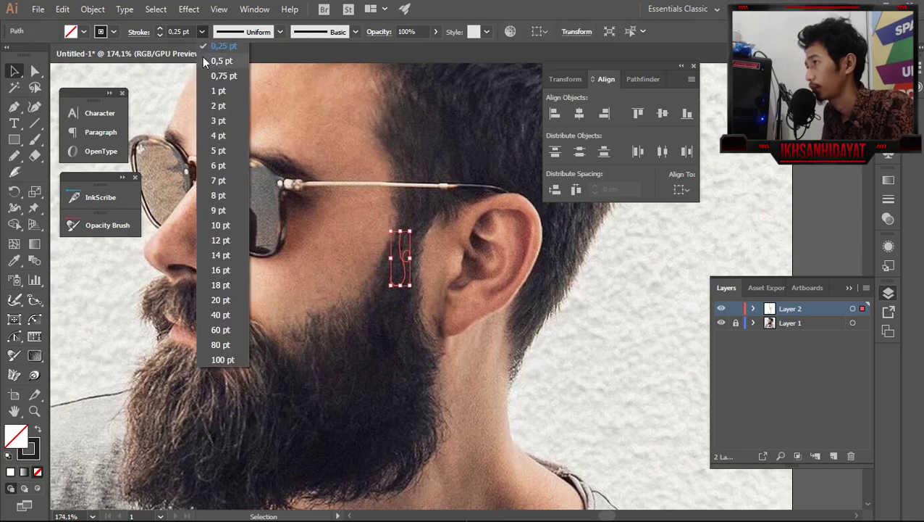
{"action": "left_click", "coordinate": [217, 61]}
{"action": "left_click", "coordinate": [450, 254]}
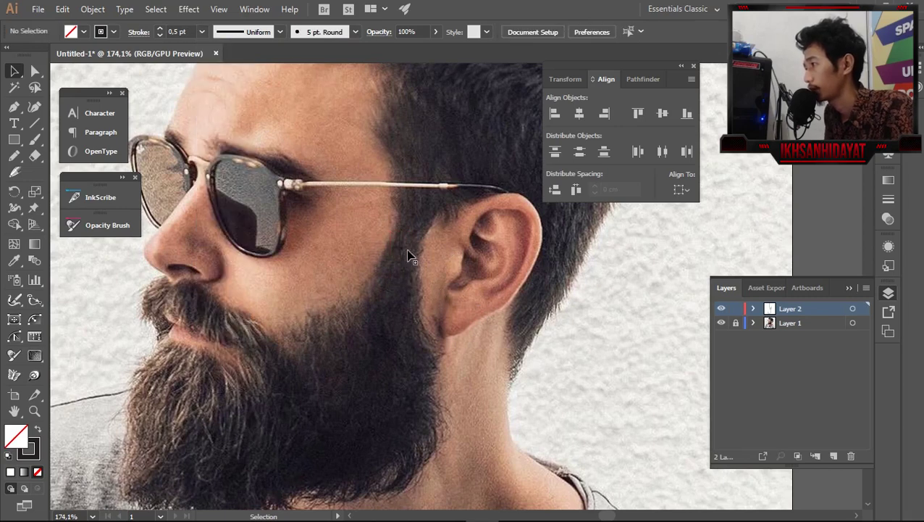
Draw and undo a test pencil line near the ear, then zoom in on the beard
{"action": "key", "text": "n"}
{"action": "left_click_drag", "start_coordinate": [395, 270], "coordinate": [397, 288]}
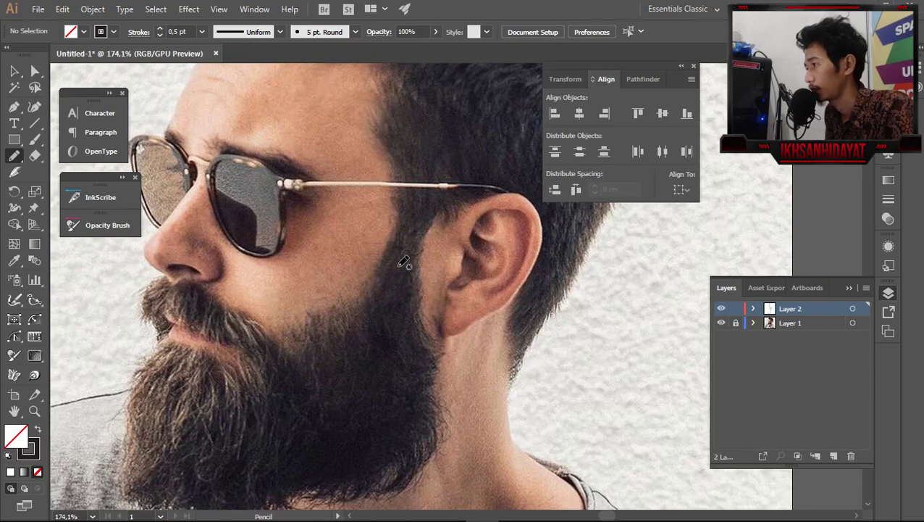
{"action": "key", "text": "ctrl+z"}
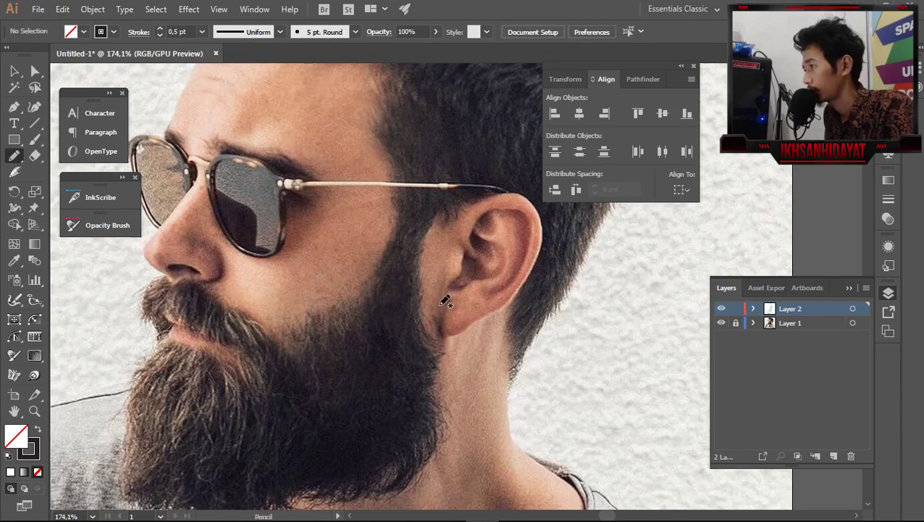
{"action": "left_click", "coordinate": [399, 256]}
{"action": "left_click", "coordinate": [399, 257]}
Zoom back out, scribble looping pencil lines over the right beard and add a short chin stroke
{"action": "left_click", "coordinate": [485, 340]}
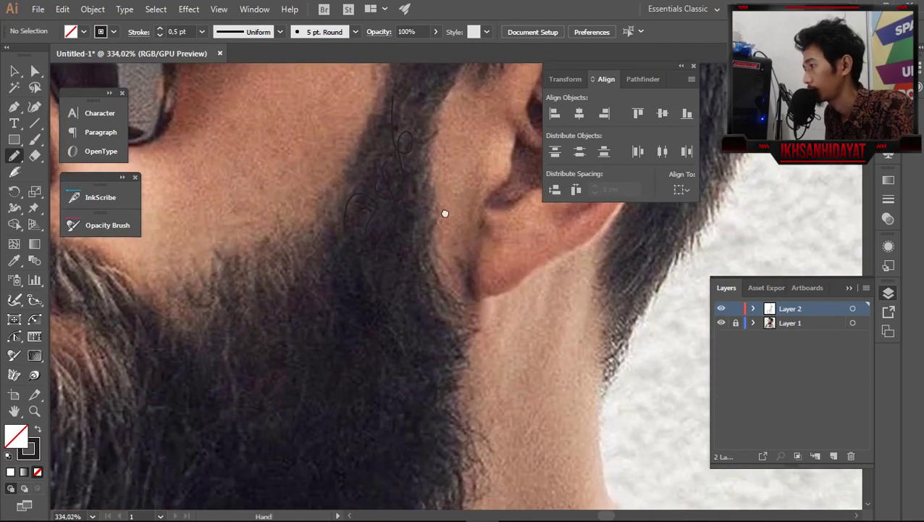
{"action": "left_click_drag", "start_coordinate": [426, 262], "coordinate": [305, 160]}
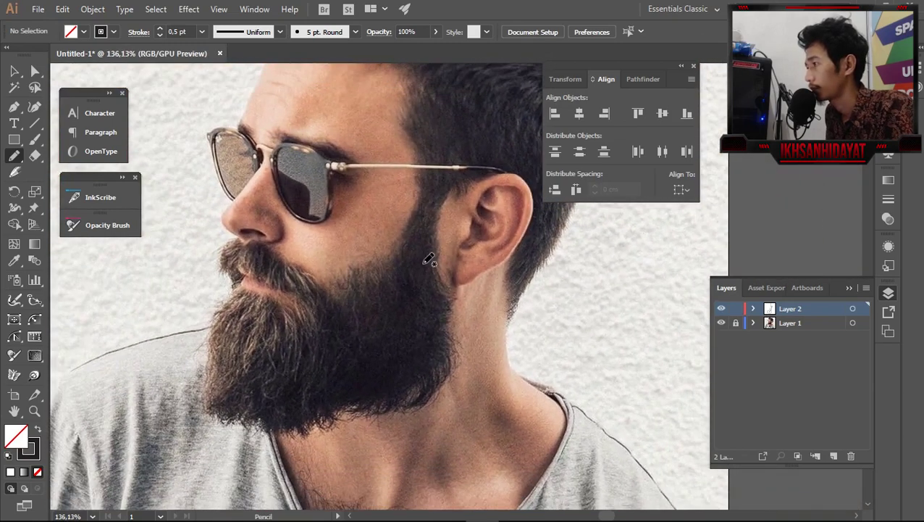
{"action": "mouse_move", "coordinate": [420, 233]}
{"action": "left_mouse_down"}
{"action": "mouse_move", "coordinate": [430, 290]}
{"action": "mouse_move", "coordinate": [396, 286]}
{"action": "mouse_move", "coordinate": [395, 310]}
{"action": "mouse_move", "coordinate": [431, 293]}
{"action": "mouse_move", "coordinate": [368, 310]}
{"action": "mouse_move", "coordinate": [394, 350]}
{"action": "mouse_move", "coordinate": [362, 307]}
{"action": "mouse_move", "coordinate": [363, 281]}
{"action": "left_mouse_up"}
{"action": "mouse_move", "coordinate": [367, 279]}
{"action": "left_mouse_down"}
{"action": "mouse_move", "coordinate": [358, 370]}
{"action": "mouse_move", "coordinate": [371, 351]}
{"action": "mouse_move", "coordinate": [398, 374]}
{"action": "mouse_move", "coordinate": [388, 347]}
{"action": "mouse_move", "coordinate": [341, 297]}
{"action": "mouse_move", "coordinate": [358, 355]}
{"action": "mouse_move", "coordinate": [340, 391]}
{"action": "mouse_move", "coordinate": [337, 322]}
{"action": "mouse_move", "coordinate": [364, 324]}
{"action": "mouse_move", "coordinate": [304, 370]}
{"action": "mouse_move", "coordinate": [335, 359]}
{"action": "mouse_move", "coordinate": [326, 318]}
{"action": "mouse_move", "coordinate": [298, 383]}
{"action": "mouse_move", "coordinate": [327, 375]}
{"action": "mouse_move", "coordinate": [366, 344]}
{"action": "mouse_move", "coordinate": [369, 354]}
{"action": "left_mouse_up"}
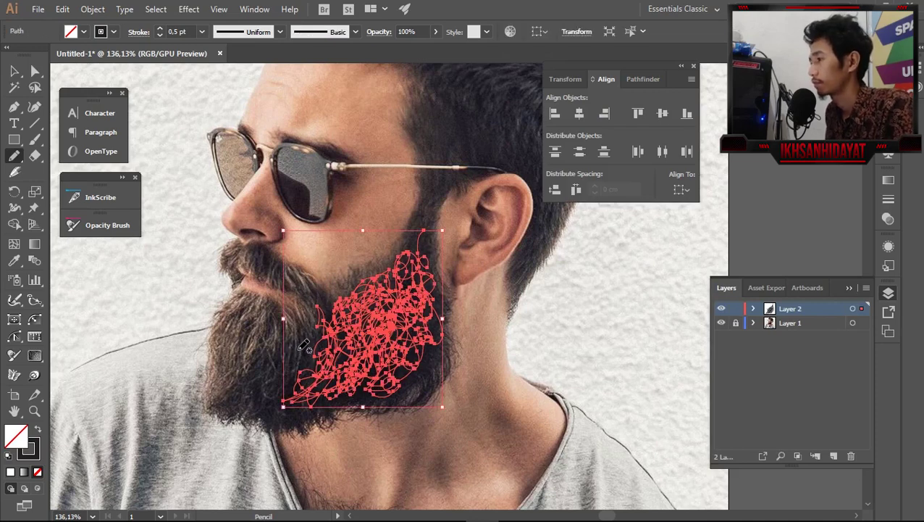
{"action": "left_click_drag", "start_coordinate": [317, 322], "coordinate": [294, 367]}
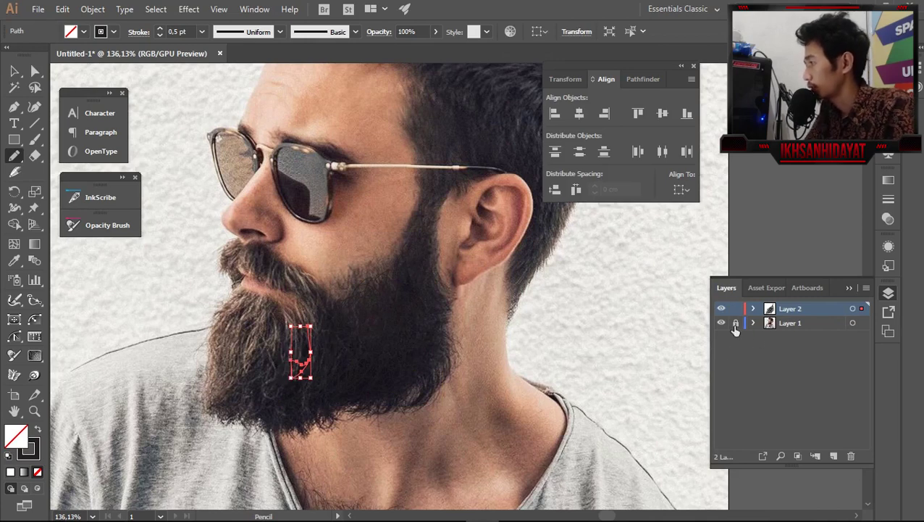
Select the photo on Layer 1, drop its opacity to 60% and lock the layer
{"action": "left_click", "coordinate": [852, 323]}
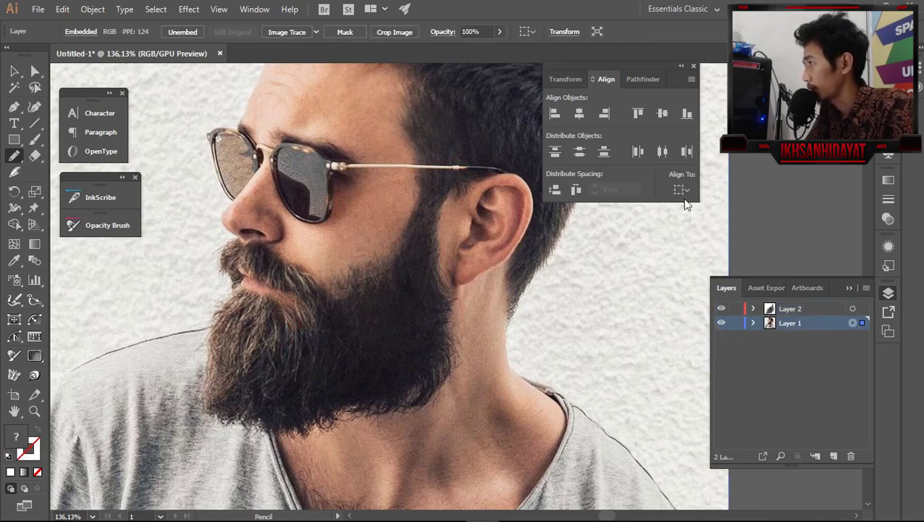
{"action": "left_click", "coordinate": [498, 33]}
{"action": "mouse_move", "coordinate": [498, 48]}
{"action": "left_mouse_down"}
{"action": "mouse_move", "coordinate": [459, 48]}
{"action": "mouse_move", "coordinate": [479, 48]}
{"action": "left_mouse_up"}
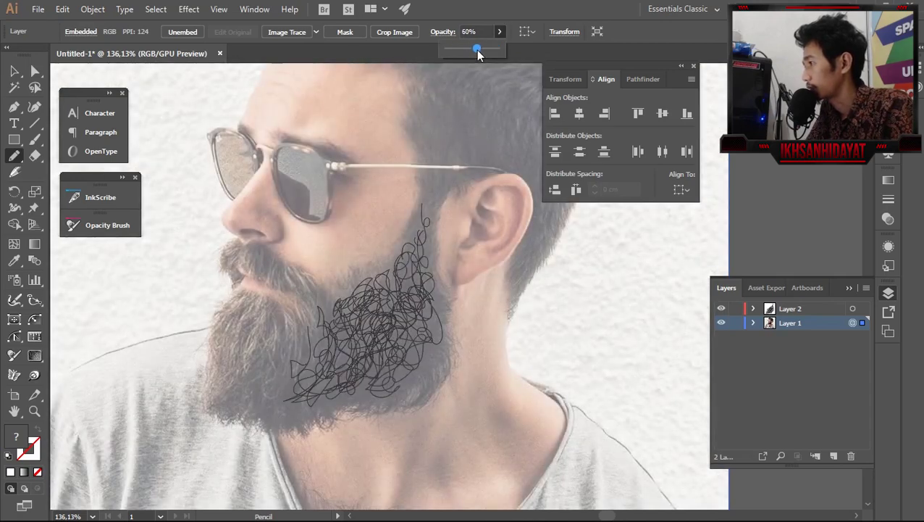
{"action": "left_click", "coordinate": [735, 323]}
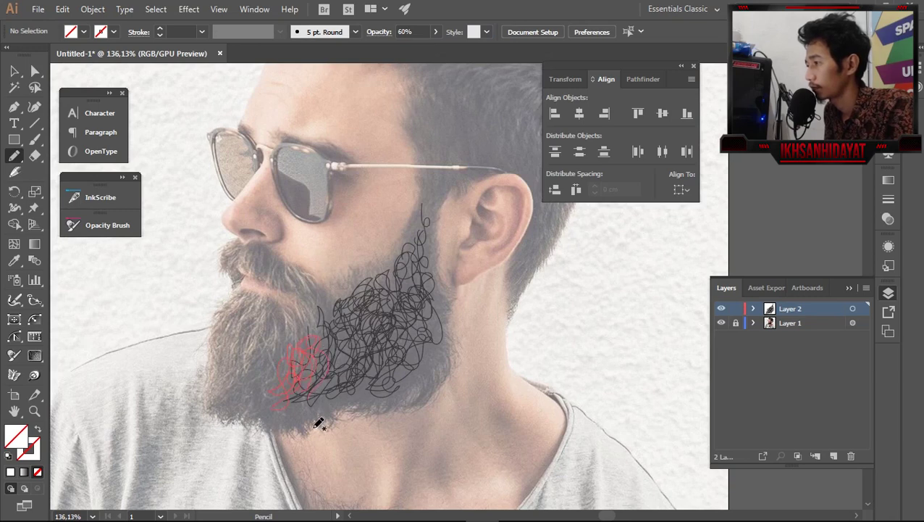
Scribble pencil loops over the lower-left and lower beard, the right jawline and below the mustache
{"action": "left_click_drag", "start_coordinate": [319, 424], "coordinate": [326, 397]}
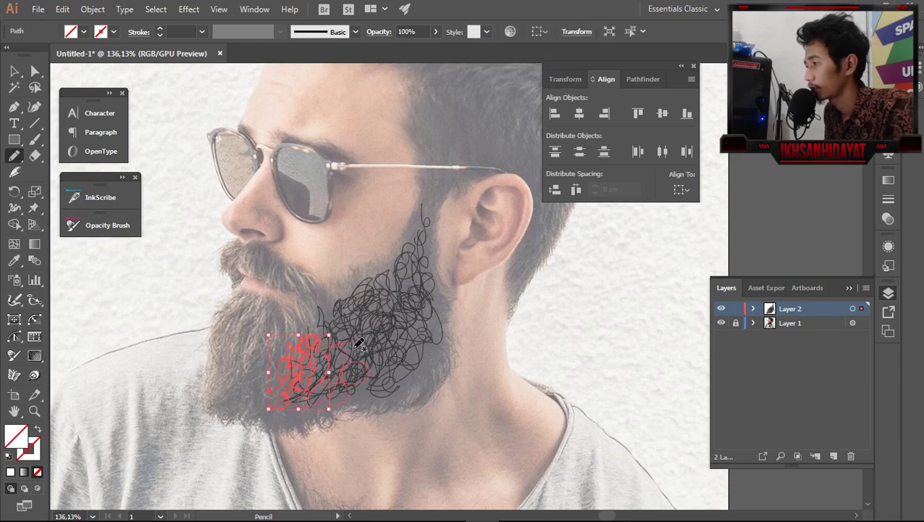
{"action": "left_click_drag", "start_coordinate": [384, 310], "coordinate": [344, 371]}
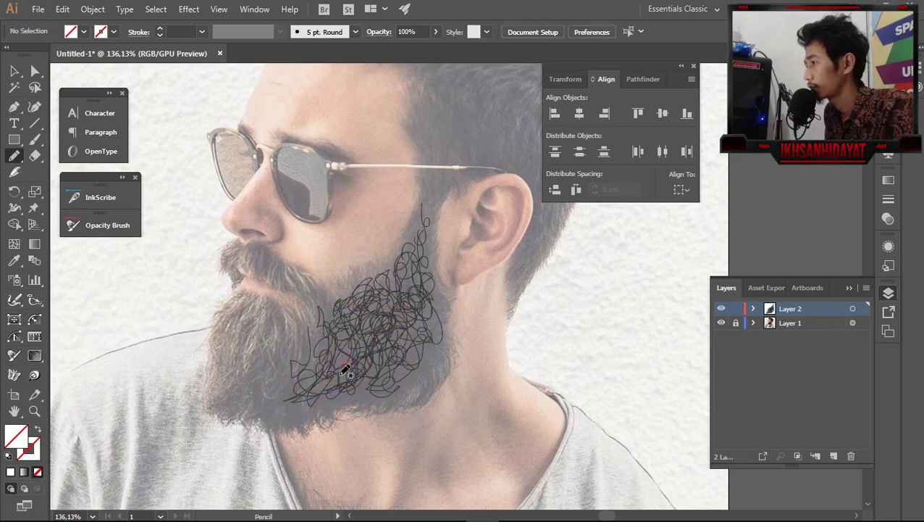
{"action": "left_click_drag", "start_coordinate": [421, 328], "coordinate": [397, 324]}
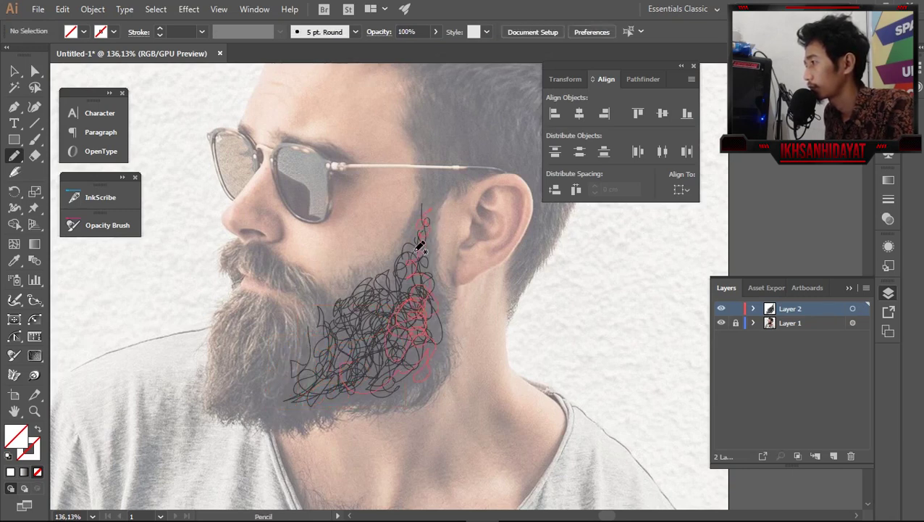
{"action": "left_click_drag", "start_coordinate": [419, 246], "coordinate": [362, 286]}
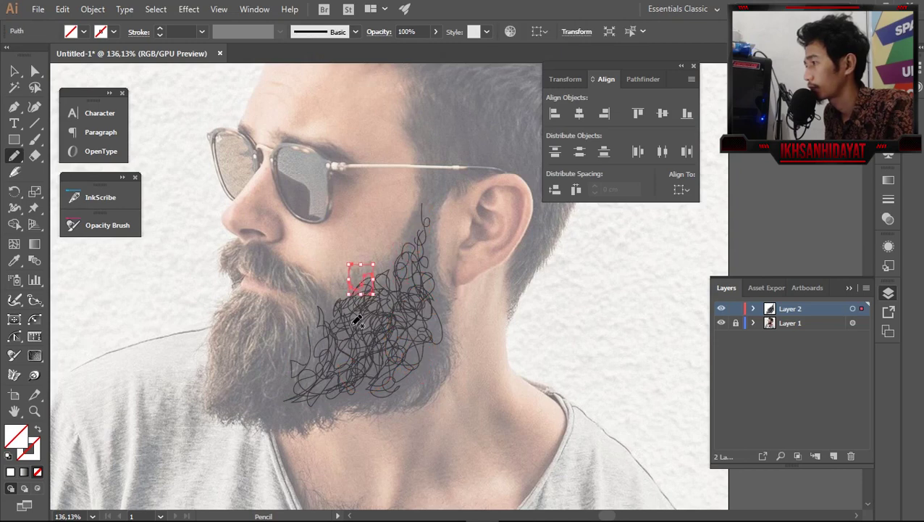
{"action": "mouse_move", "coordinate": [349, 330]}
{"action": "left_mouse_down"}
{"action": "mouse_move", "coordinate": [325, 347]}
{"action": "mouse_move", "coordinate": [320, 373]}
{"action": "mouse_move", "coordinate": [313, 354]}
{"action": "mouse_move", "coordinate": [335, 363]}
{"action": "left_mouse_up"}
Undo the last two scribbles, clear the selection and return to the Pencil tool
{"action": "key", "text": "ctrl+z"}
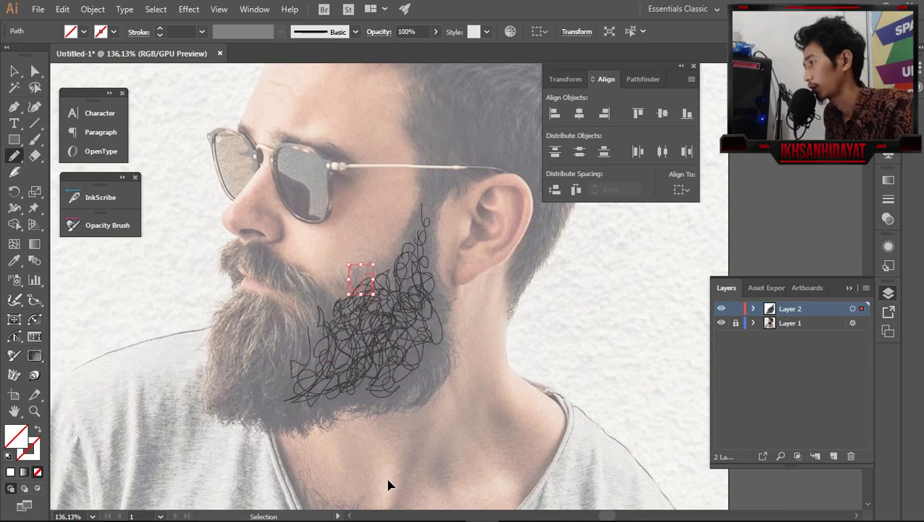
{"action": "key", "text": "ctrl+z"}
{"action": "key", "text": "ctrl+shift+a"}
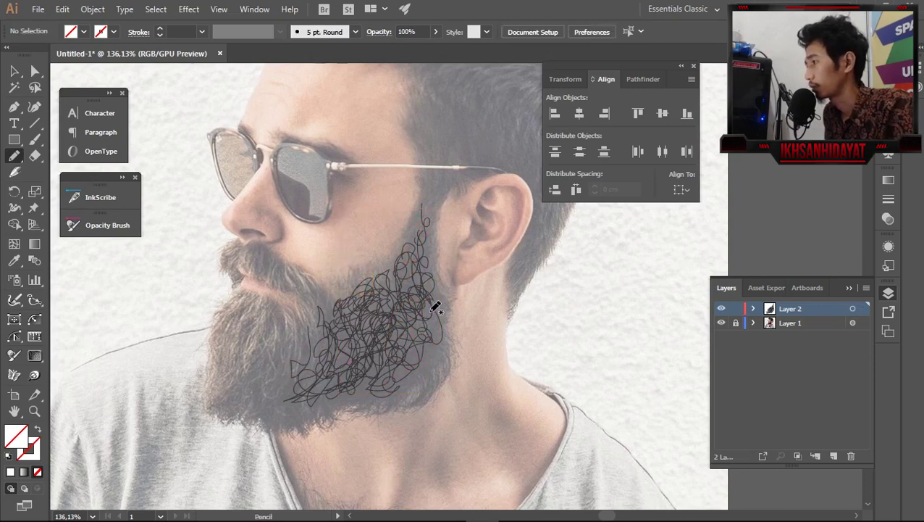
{"action": "key", "text": "v"}
{"action": "key", "text": "ctrl+a"}
{"action": "key", "text": "ctrl+shift+a"}
{"action": "key", "text": "n"}
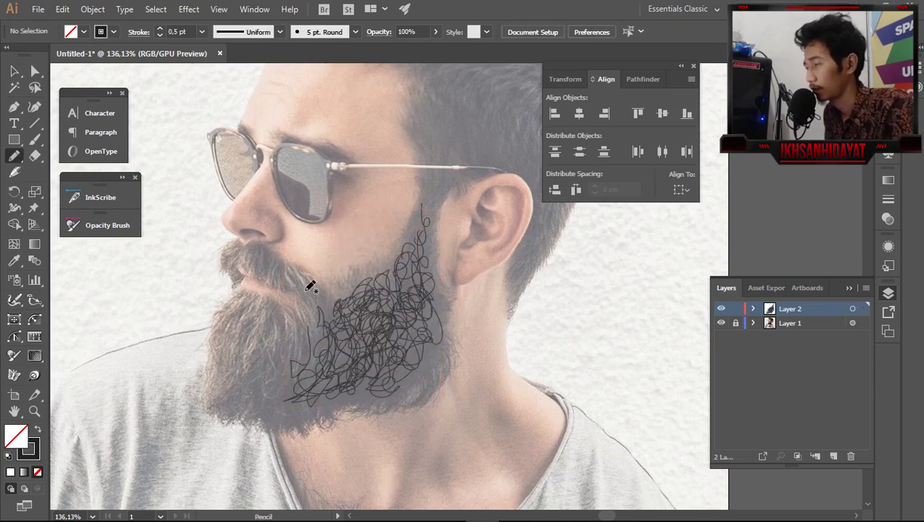
Scribble loops down the right beard, through the middle and along the left edge to the bottom
{"action": "left_click_drag", "start_coordinate": [370, 319], "coordinate": [338, 356]}
{"action": "left_click_drag", "start_coordinate": [348, 302], "coordinate": [351, 349]}
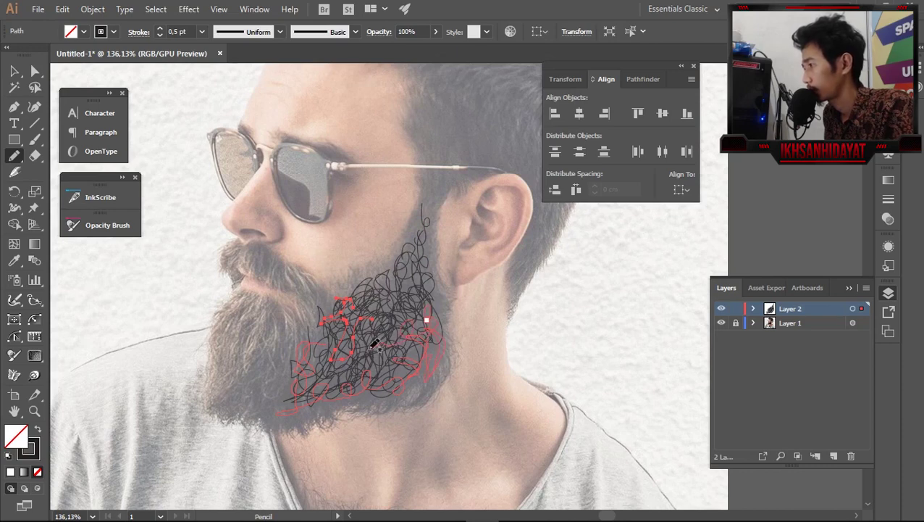
{"action": "left_click", "coordinate": [298, 355], "text": "ctrl"}
{"action": "mouse_move", "coordinate": [297, 330]}
{"action": "left_mouse_down"}
{"action": "mouse_move", "coordinate": [265, 386]}
{"action": "mouse_move", "coordinate": [226, 319]}
{"action": "left_mouse_up"}
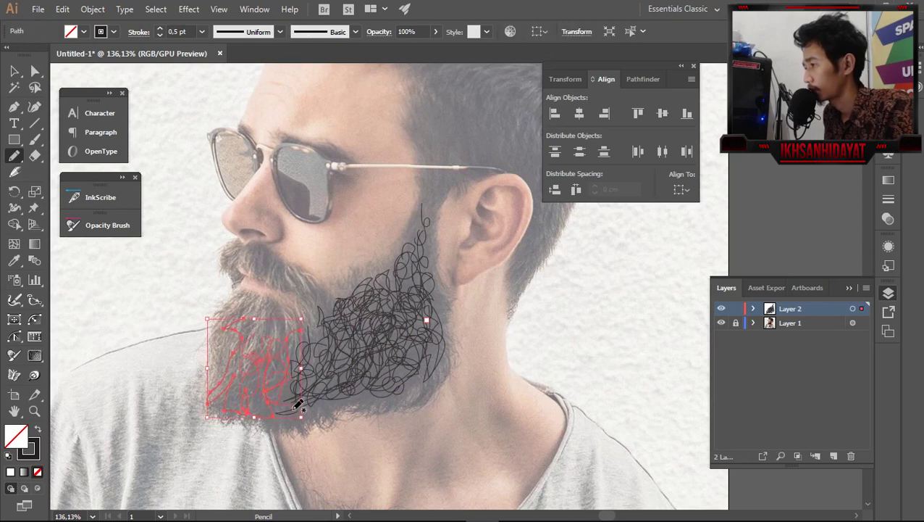
{"action": "left_click", "coordinate": [270, 360], "text": "ctrl"}
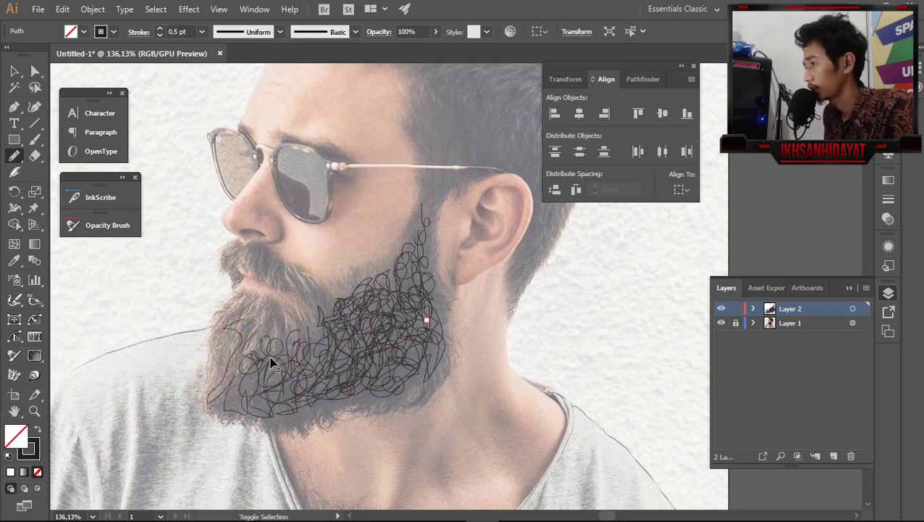
{"action": "mouse_move", "coordinate": [290, 350]}
{"action": "left_mouse_down"}
{"action": "mouse_move", "coordinate": [275, 320]}
{"action": "mouse_move", "coordinate": [244, 319]}
{"action": "mouse_move", "coordinate": [262, 326]}
{"action": "mouse_move", "coordinate": [242, 367]}
{"action": "mouse_move", "coordinate": [245, 344]}
{"action": "left_mouse_up"}
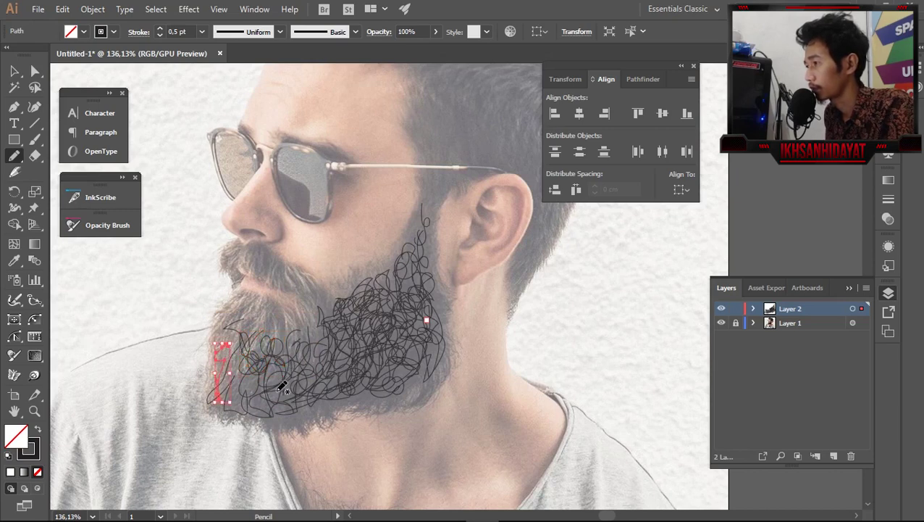
{"action": "left_click_drag", "start_coordinate": [252, 347], "coordinate": [250, 351]}
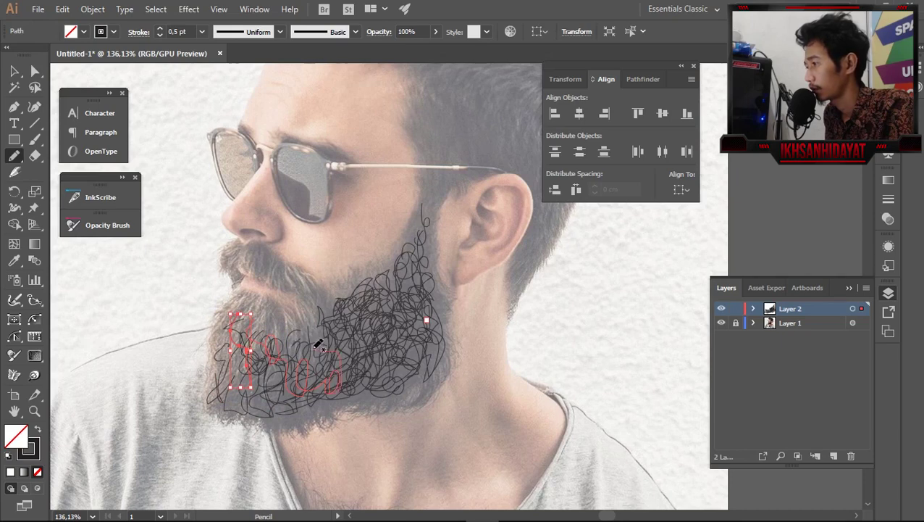
{"action": "left_click_drag", "start_coordinate": [318, 344], "coordinate": [286, 334]}
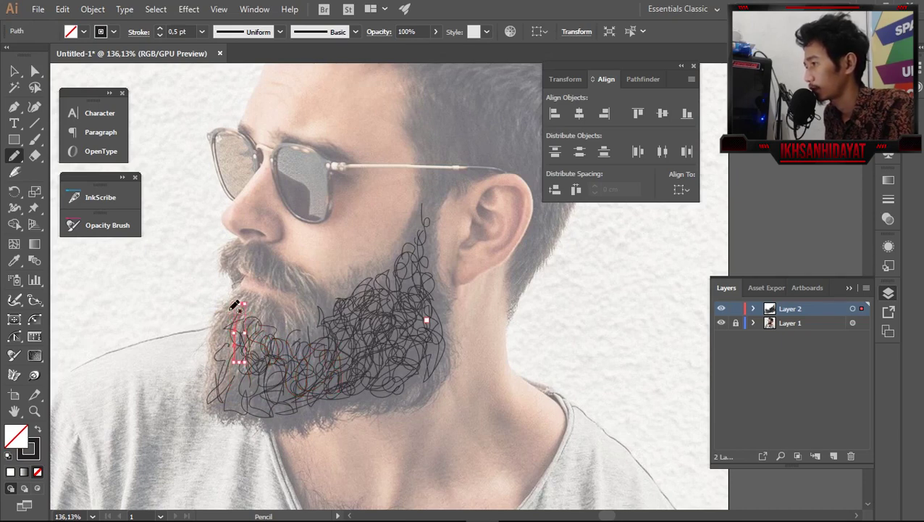
{"action": "left_click_drag", "start_coordinate": [241, 306], "coordinate": [230, 402]}
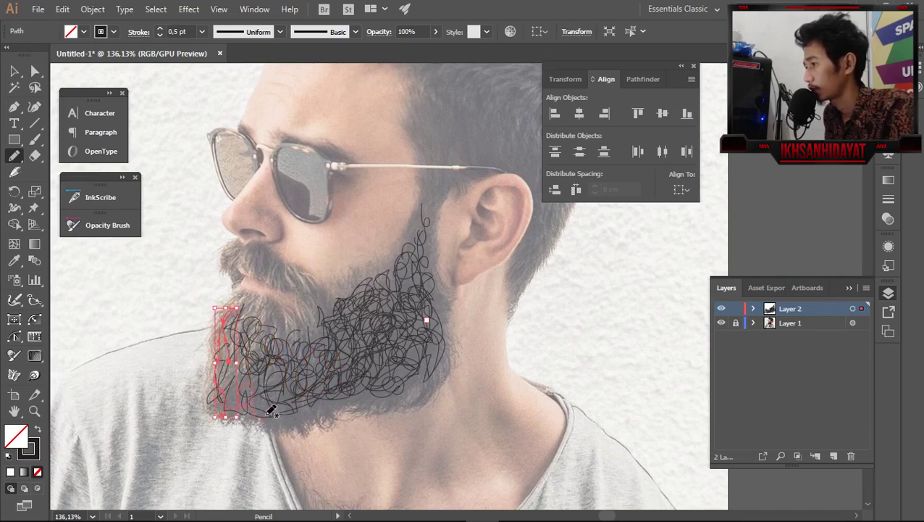
{"action": "left_click_drag", "start_coordinate": [360, 394], "coordinate": [450, 371]}
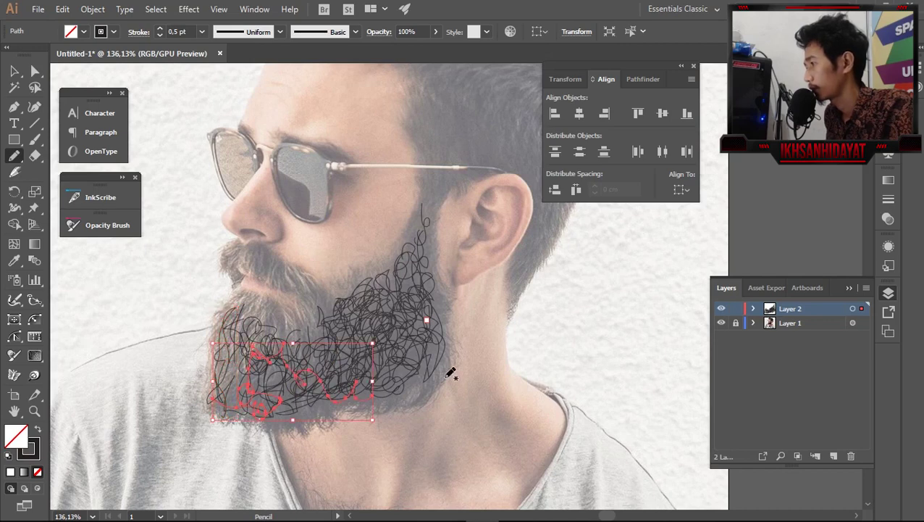
Add small strokes at the right jaw and more loops over the middle and lower-left beard
{"action": "left_click_drag", "start_coordinate": [441, 295], "coordinate": [436, 318]}
{"action": "mouse_move", "coordinate": [432, 267]}
{"action": "left_mouse_down"}
{"action": "mouse_move", "coordinate": [436, 283]}
{"action": "mouse_move", "coordinate": [402, 324]}
{"action": "left_mouse_up"}
{"action": "left_click_drag", "start_coordinate": [297, 322], "coordinate": [340, 347]}
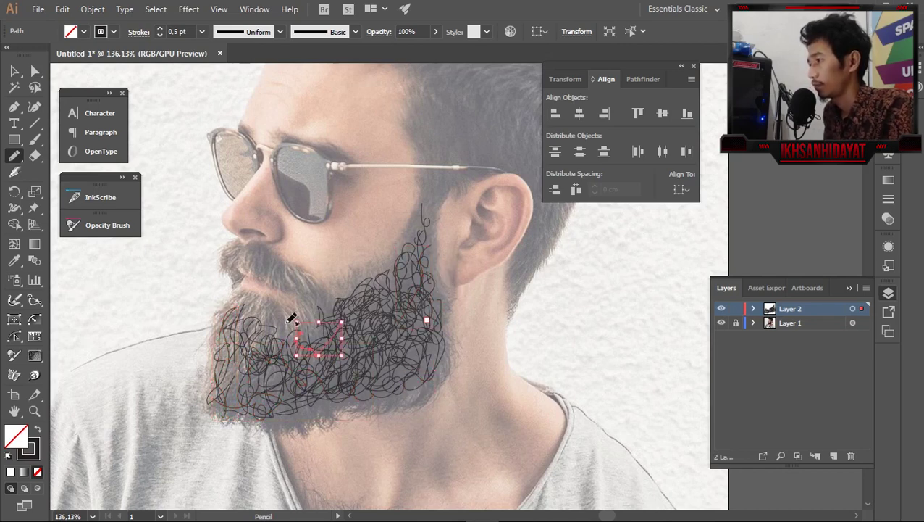
{"action": "mouse_move", "coordinate": [274, 327]}
{"action": "left_mouse_down"}
{"action": "mouse_move", "coordinate": [252, 335]}
{"action": "mouse_move", "coordinate": [224, 389]}
{"action": "left_mouse_up"}
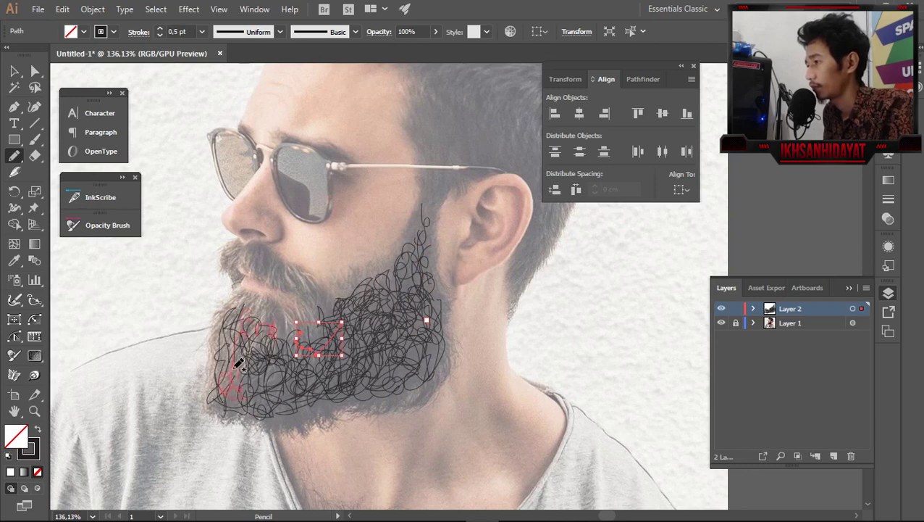
{"action": "left_click_drag", "start_coordinate": [237, 354], "coordinate": [255, 392]}
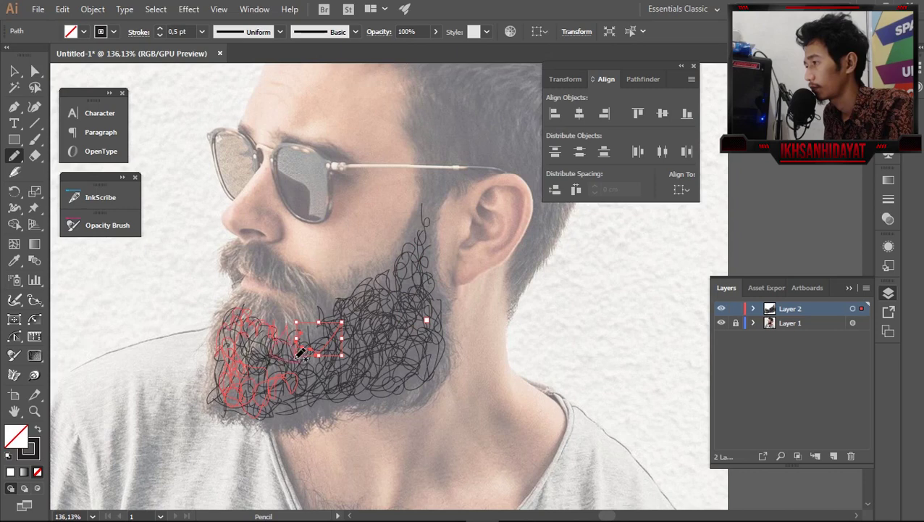
{"action": "left_click_drag", "start_coordinate": [267, 265], "coordinate": [258, 261]}
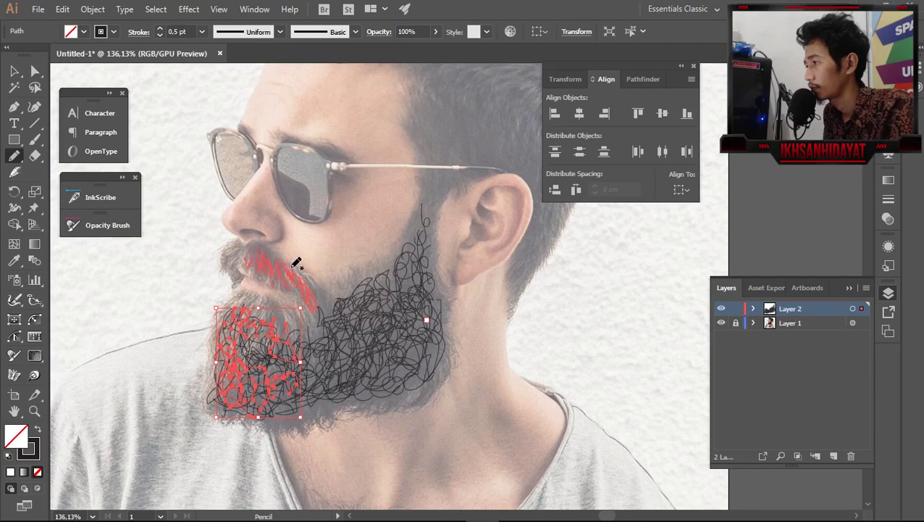
{"action": "left_click", "coordinate": [318, 302], "text": "ctrl"}
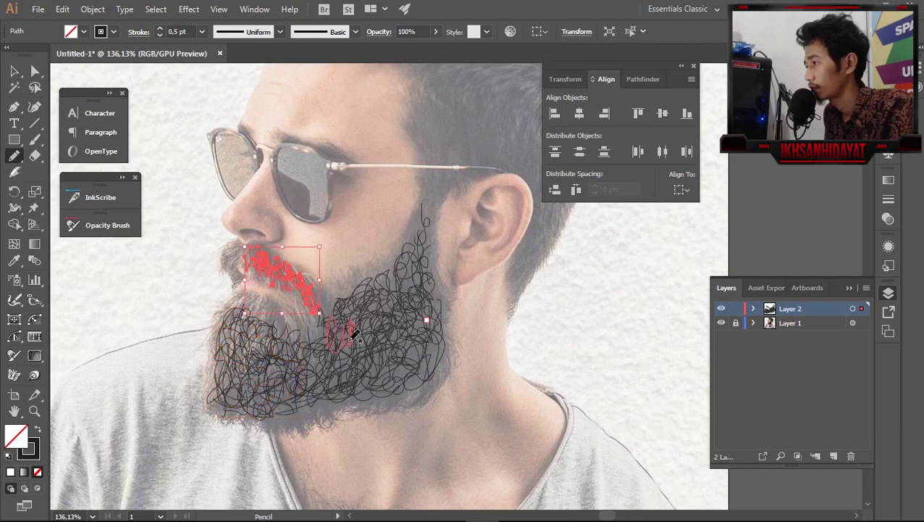
{"action": "left_click_drag", "start_coordinate": [355, 333], "coordinate": [354, 347]}
{"action": "mouse_move", "coordinate": [291, 375]}
{"action": "left_mouse_down"}
{"action": "mouse_move", "coordinate": [281, 347]}
{"action": "mouse_move", "coordinate": [289, 340]}
{"action": "mouse_move", "coordinate": [239, 402]}
{"action": "mouse_move", "coordinate": [382, 402]}
{"action": "mouse_move", "coordinate": [394, 269]}
{"action": "mouse_move", "coordinate": [427, 289]}
{"action": "mouse_move", "coordinate": [258, 311]}
{"action": "mouse_move", "coordinate": [243, 297]}
{"action": "mouse_move", "coordinate": [246, 245]}
{"action": "mouse_move", "coordinate": [274, 289]}
{"action": "mouse_move", "coordinate": [232, 363]}
{"action": "mouse_move", "coordinate": [423, 350]}
{"action": "mouse_move", "coordinate": [228, 395]}
{"action": "mouse_move", "coordinate": [433, 237]}
{"action": "mouse_move", "coordinate": [311, 402]}
{"action": "mouse_move", "coordinate": [279, 355]}
{"action": "mouse_move", "coordinate": [411, 366]}
{"action": "mouse_move", "coordinate": [246, 362]}
{"action": "mouse_move", "coordinate": [423, 319]}
{"action": "left_mouse_up"}
Scribble pencil lines across the beard, under and beside the nose, and along the mustache
{"action": "scroll", "coordinate": [223, 274], "scroll_direction": "up", "scroll_amount": 2}
{"action": "scroll", "coordinate": [223, 274], "scroll_direction": "up", "scroll_amount": 3}
{"action": "left_click_drag", "start_coordinate": [224, 279], "coordinate": [284, 280]}
{"action": "mouse_move", "coordinate": [239, 319]}
{"action": "left_mouse_down"}
{"action": "mouse_move", "coordinate": [406, 435]}
{"action": "mouse_move", "coordinate": [265, 345]}
{"action": "left_mouse_up"}
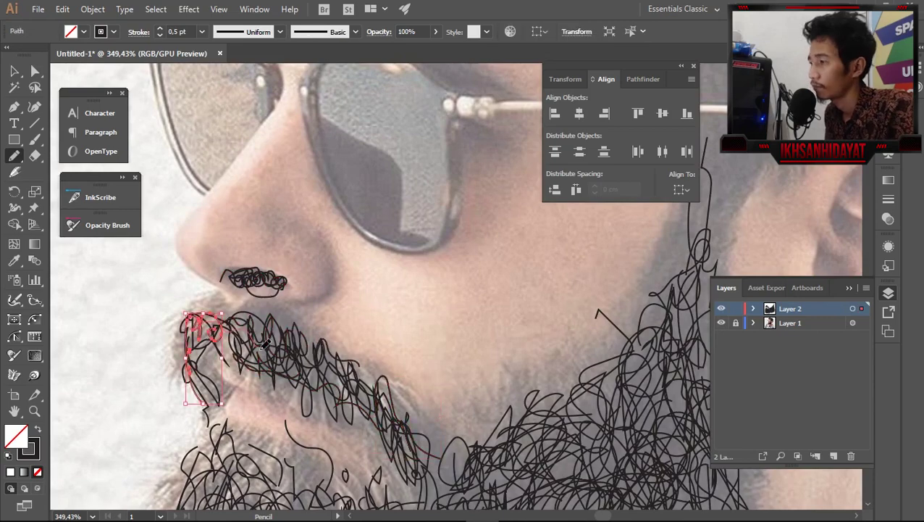
{"action": "scroll", "coordinate": [265, 345], "scroll_direction": "down", "scroll_amount": 3}
{"action": "scroll", "coordinate": [326, 348], "scroll_direction": "up", "scroll_amount": 6}
{"action": "left_click_drag", "start_coordinate": [310, 305], "coordinate": [319, 387]}
{"action": "scroll", "coordinate": [347, 363], "scroll_direction": "down", "scroll_amount": 2}
{"action": "mouse_move", "coordinate": [304, 337]}
{"action": "left_mouse_down"}
{"action": "mouse_move", "coordinate": [347, 363]}
{"action": "mouse_move", "coordinate": [311, 340]}
{"action": "left_mouse_up"}
Trace the bottom and side of the sunglasses lens and scribble shading inside it
{"action": "scroll", "coordinate": [317, 241], "scroll_direction": "up", "scroll_amount": 4}
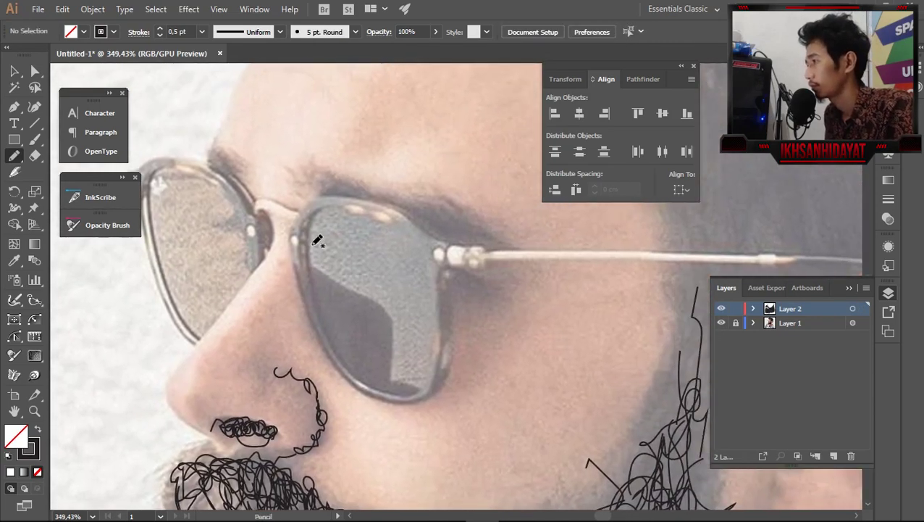
{"action": "scroll", "coordinate": [317, 242], "scroll_direction": "down", "scroll_amount": 1}
{"action": "left_click_drag", "start_coordinate": [354, 363], "coordinate": [416, 255]}
{"action": "left_click_drag", "start_coordinate": [293, 268], "coordinate": [339, 321]}
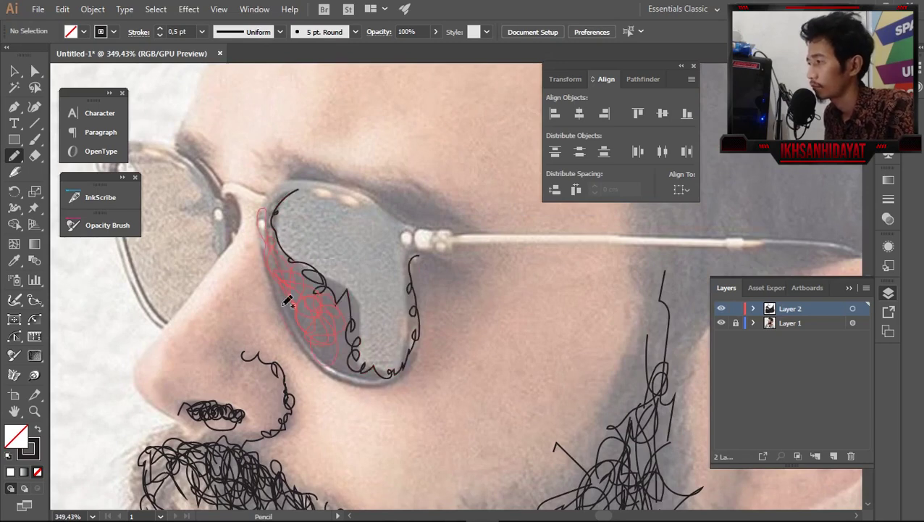
{"action": "left_click_drag", "start_coordinate": [288, 302], "coordinate": [326, 341]}
Add scribbled strokes over the eyebrow area above the lenses
{"action": "scroll", "coordinate": [326, 289], "scroll_direction": "up", "scroll_amount": 3}
{"action": "left_click_drag", "start_coordinate": [276, 210], "coordinate": [350, 219]}
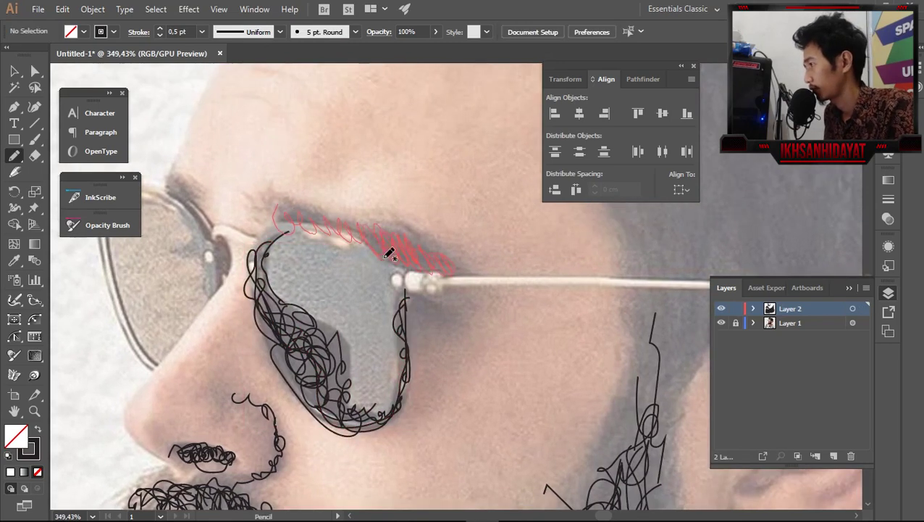
{"action": "left_click_drag", "start_coordinate": [389, 254], "coordinate": [440, 241]}
{"action": "scroll", "coordinate": [440, 241], "scroll_direction": "down", "scroll_amount": 3}
{"action": "mouse_move", "coordinate": [375, 197]}
{"action": "left_mouse_down"}
{"action": "mouse_move", "coordinate": [313, 153]}
{"action": "mouse_move", "coordinate": [395, 239]}
{"action": "left_mouse_up"}
{"action": "scroll", "coordinate": [338, 251], "scroll_direction": "down", "scroll_amount": 5}
{"action": "scroll", "coordinate": [338, 251], "scroll_direction": "up", "scroll_amount": 6}
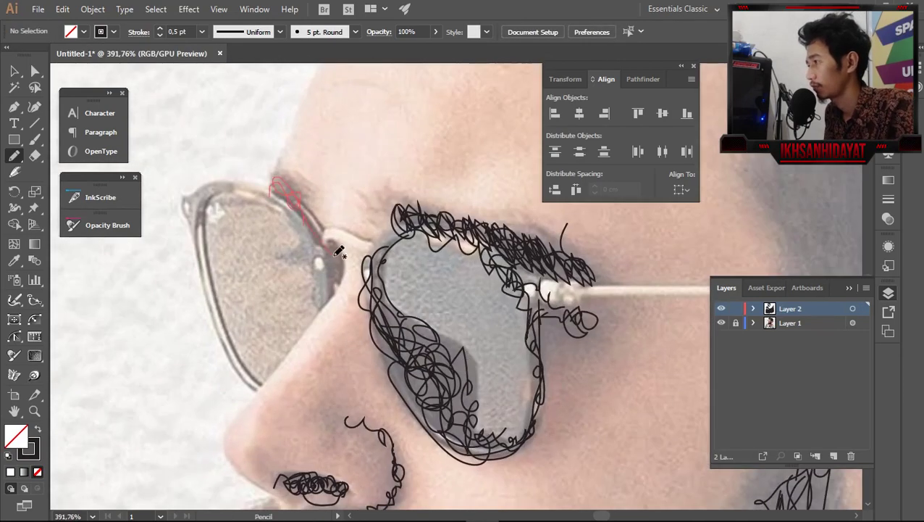
Trace along the lens rim, including its top-left part
{"action": "mouse_move", "coordinate": [338, 251]}
{"action": "left_mouse_down"}
{"action": "mouse_move", "coordinate": [298, 181]}
{"action": "mouse_move", "coordinate": [244, 162]}
{"action": "mouse_move", "coordinate": [286, 352]}
{"action": "left_mouse_up"}
{"action": "scroll", "coordinate": [303, 264], "scroll_direction": "down", "scroll_amount": 2}
{"action": "mouse_move", "coordinate": [239, 152]}
{"action": "left_mouse_down"}
{"action": "mouse_move", "coordinate": [296, 153]}
{"action": "mouse_move", "coordinate": [319, 172]}
{"action": "mouse_move", "coordinate": [316, 185]}
{"action": "left_mouse_up"}
{"action": "scroll", "coordinate": [464, 225], "scroll_direction": "down", "scroll_amount": 4}
Zoom out and scribble pencil lines into the hair
{"action": "key", "text": "ctrl+minus"}
{"action": "key", "text": "ctrl+minus"}
{"action": "key", "text": "ctrl+minus"}
{"action": "scroll", "coordinate": [382, 272], "scroll_direction": "up", "scroll_amount": 3}
{"action": "mouse_move", "coordinate": [274, 206]}
{"action": "left_mouse_down"}
{"action": "mouse_move", "coordinate": [235, 215]}
{"action": "mouse_move", "coordinate": [268, 268]}
{"action": "left_mouse_up"}
{"action": "left_click_drag", "start_coordinate": [235, 177], "coordinate": [239, 275]}
{"action": "mouse_move", "coordinate": [424, 368]}
{"action": "left_mouse_down"}
{"action": "mouse_move", "coordinate": [352, 316]}
{"action": "mouse_move", "coordinate": [346, 336]}
{"action": "left_mouse_up"}
Scribble along the hair behind the ear and add details inside the ear
{"action": "scroll", "coordinate": [346, 290], "scroll_direction": "down", "scroll_amount": 3}
{"action": "scroll", "coordinate": [346, 290], "scroll_direction": "right", "scroll_amount": 2}
{"action": "scroll", "coordinate": [372, 335], "scroll_direction": "down", "scroll_amount": 1}
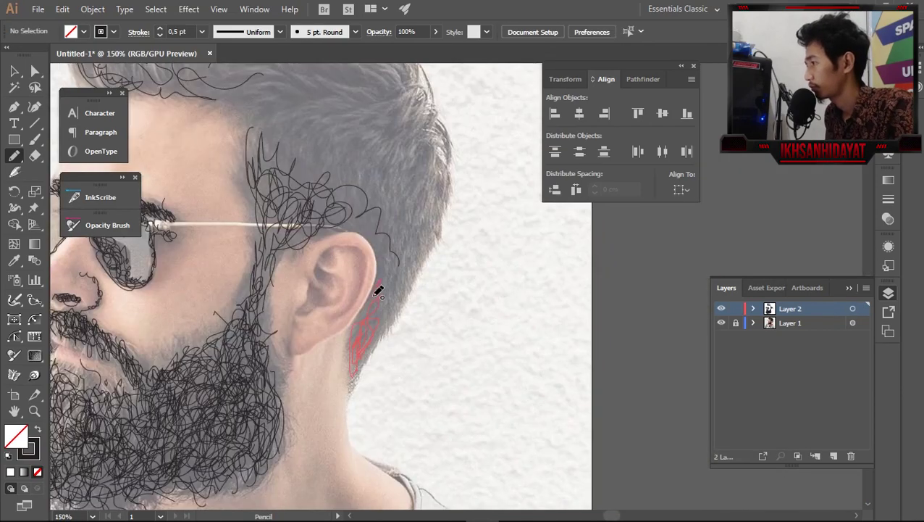
{"action": "left_click_drag", "start_coordinate": [403, 277], "coordinate": [354, 384]}
{"action": "scroll", "coordinate": [406, 363], "scroll_direction": "up", "scroll_amount": 4}
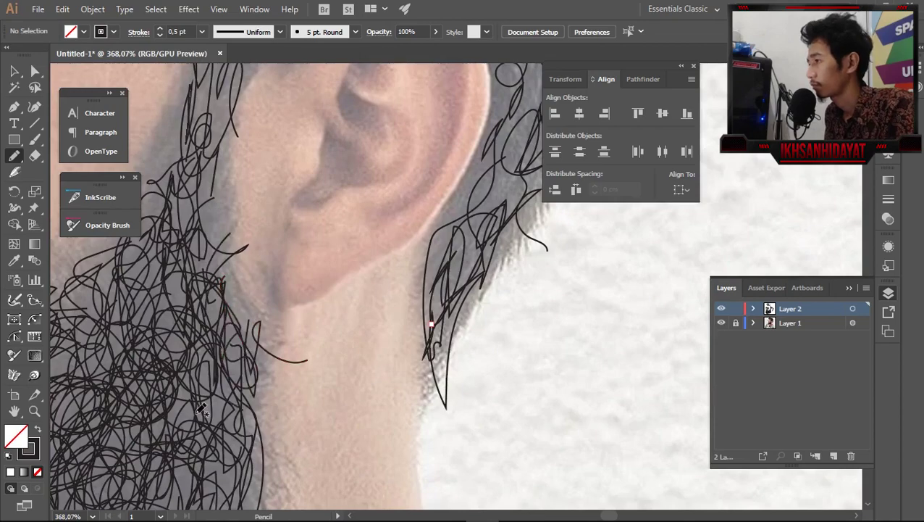
{"action": "scroll", "coordinate": [427, 324], "scroll_direction": "up", "scroll_amount": 2}
{"action": "mouse_move", "coordinate": [347, 265]}
{"action": "left_mouse_down"}
{"action": "mouse_move", "coordinate": [358, 274]}
{"action": "mouse_move", "coordinate": [353, 334]}
{"action": "mouse_move", "coordinate": [346, 348]}
{"action": "mouse_move", "coordinate": [301, 366]}
{"action": "left_mouse_up"}
Fit the whole artboard in view and draw another stroke across the hair
{"action": "scroll", "coordinate": [362, 304], "scroll_direction": "down", "scroll_amount": 3}
{"action": "scroll", "coordinate": [326, 326], "scroll_direction": "down", "scroll_amount": 3}
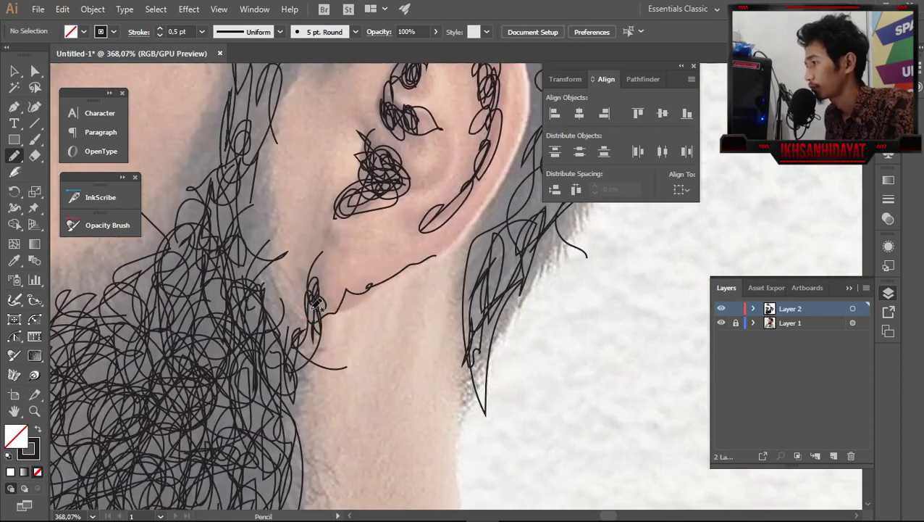
{"action": "left_click_drag", "start_coordinate": [334, 305], "coordinate": [395, 313]}
{"action": "key", "text": "ctrl+0"}
{"action": "scroll", "coordinate": [362, 254], "scroll_direction": "up", "scroll_amount": 3}
{"action": "left_click_drag", "start_coordinate": [442, 239], "coordinate": [326, 184]}
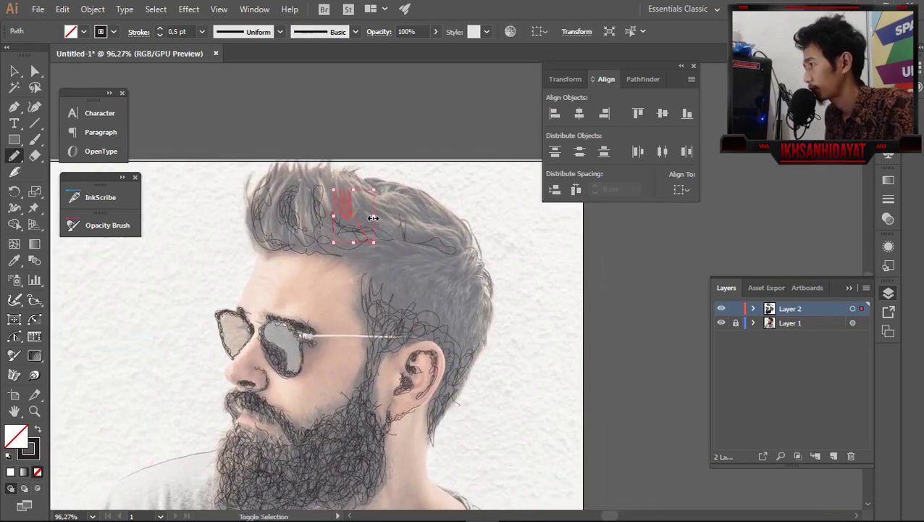
Draw strokes above and around the ear and scribble across the hair, sideburn and beard
{"action": "left_click_drag", "start_coordinate": [395, 308], "coordinate": [422, 294]}
{"action": "mouse_move", "coordinate": [377, 319]}
{"action": "left_mouse_down"}
{"action": "mouse_move", "coordinate": [501, 293]}
{"action": "mouse_move", "coordinate": [386, 336]}
{"action": "mouse_move", "coordinate": [438, 305]}
{"action": "mouse_move", "coordinate": [371, 355]}
{"action": "mouse_move", "coordinate": [290, 468]}
{"action": "left_mouse_up"}
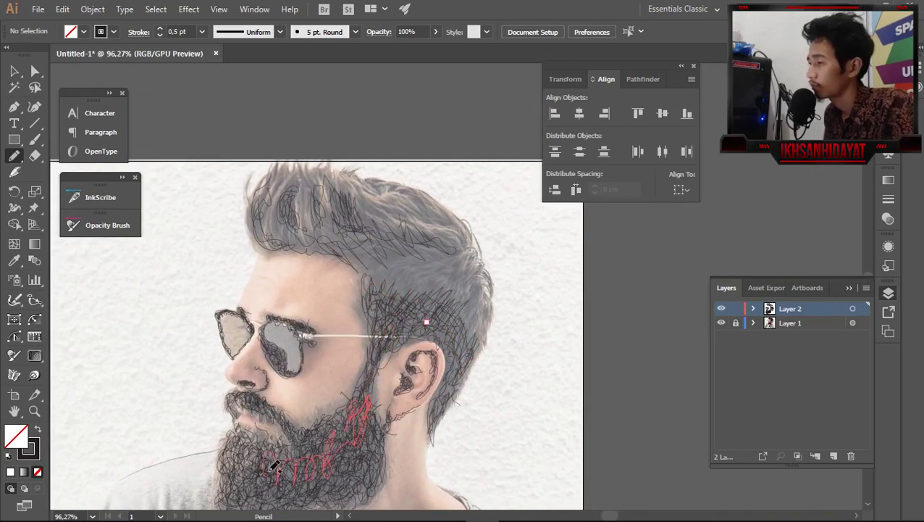
{"action": "mouse_move", "coordinate": [413, 272]}
{"action": "left_mouse_down"}
{"action": "mouse_move", "coordinate": [478, 346]}
{"action": "mouse_move", "coordinate": [470, 305]}
{"action": "left_mouse_up"}
{"action": "mouse_move", "coordinate": [406, 297]}
{"action": "left_mouse_down"}
{"action": "mouse_move", "coordinate": [260, 203]}
{"action": "mouse_move", "coordinate": [402, 234]}
{"action": "mouse_move", "coordinate": [382, 244]}
{"action": "left_mouse_up"}
Add more beard scribbles and strokes over the hair and sideburn
{"action": "scroll", "coordinate": [402, 234], "scroll_direction": "down", "scroll_amount": 1}
{"action": "scroll", "coordinate": [351, 285], "scroll_direction": "down", "scroll_amount": 1}
{"action": "scroll", "coordinate": [351, 310], "scroll_direction": "down", "scroll_amount": 1}
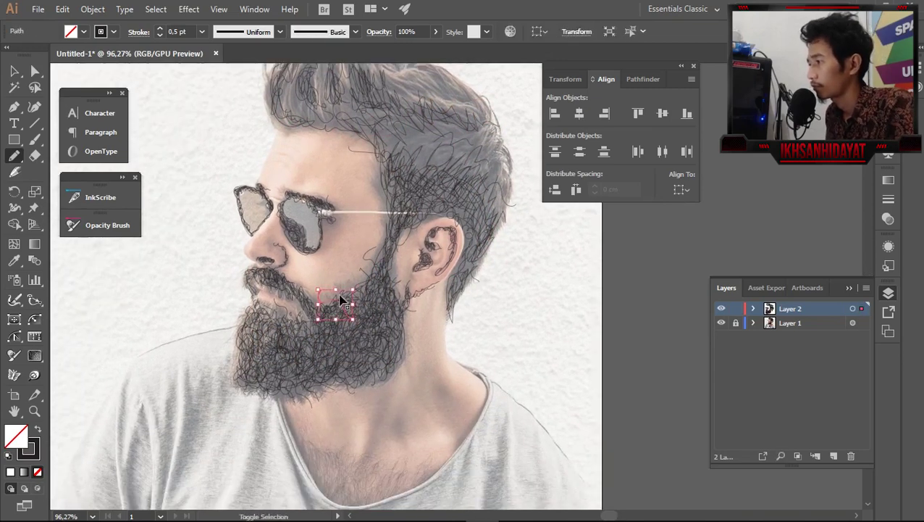
{"action": "mouse_move", "coordinate": [340, 284]}
{"action": "left_mouse_down"}
{"action": "mouse_move", "coordinate": [355, 330]}
{"action": "mouse_move", "coordinate": [333, 347]}
{"action": "left_mouse_up"}
{"action": "mouse_move", "coordinate": [416, 173]}
{"action": "left_mouse_down"}
{"action": "mouse_move", "coordinate": [484, 213]}
{"action": "mouse_move", "coordinate": [500, 244]}
{"action": "left_mouse_up"}
{"action": "left_click_drag", "start_coordinate": [391, 251], "coordinate": [384, 207]}
{"action": "left_click_drag", "start_coordinate": [478, 249], "coordinate": [464, 326]}
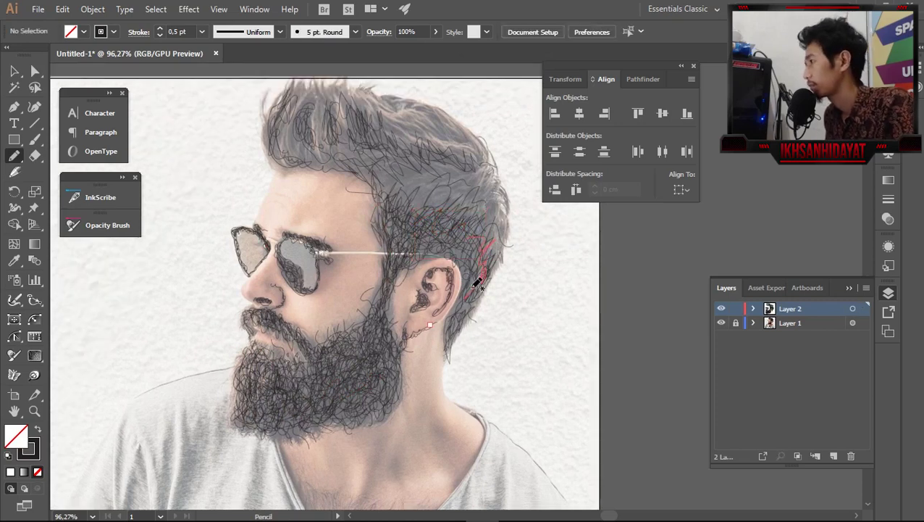
{"action": "mouse_move", "coordinate": [291, 437]}
{"action": "left_mouse_down"}
{"action": "mouse_move", "coordinate": [310, 339]}
{"action": "mouse_move", "coordinate": [296, 294]}
{"action": "mouse_move", "coordinate": [392, 376]}
{"action": "mouse_move", "coordinate": [463, 201]}
{"action": "left_mouse_up"}
Hatch scribbles across the chest below the beard
{"action": "left_click_drag", "start_coordinate": [304, 354], "coordinate": [336, 382]}
{"action": "mouse_move", "coordinate": [299, 324]}
{"action": "left_mouse_down"}
{"action": "mouse_move", "coordinate": [378, 368]}
{"action": "mouse_move", "coordinate": [322, 379]}
{"action": "left_mouse_up"}
{"action": "scroll", "coordinate": [289, 221], "scroll_direction": "up", "scroll_amount": 2}
{"action": "scroll", "coordinate": [343, 237], "scroll_direction": "up", "scroll_amount": 2}
Draw strokes along the neck and outline the right shoulder and neckline
{"action": "left_click_drag", "start_coordinate": [227, 320], "coordinate": [309, 268]}
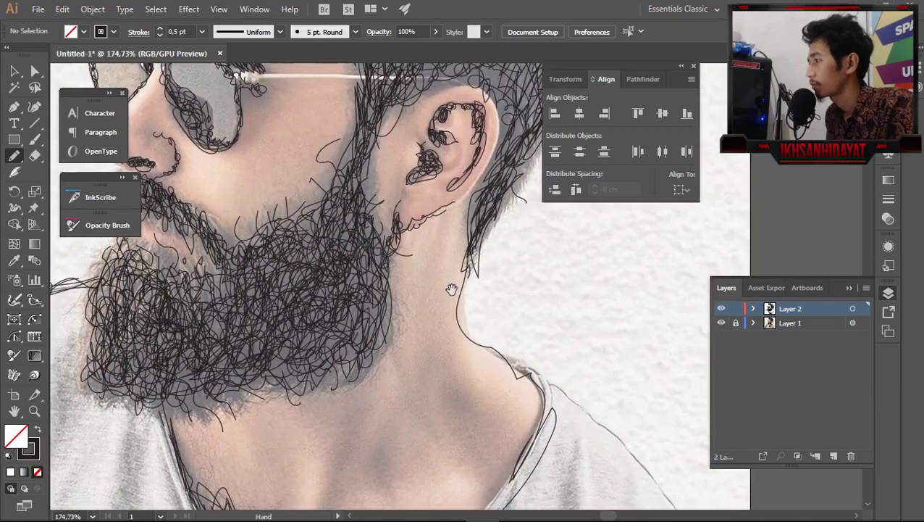
{"action": "left_click_drag", "start_coordinate": [366, 250], "coordinate": [551, 416]}
{"action": "left_click_drag", "start_coordinate": [383, 267], "coordinate": [261, 457]}
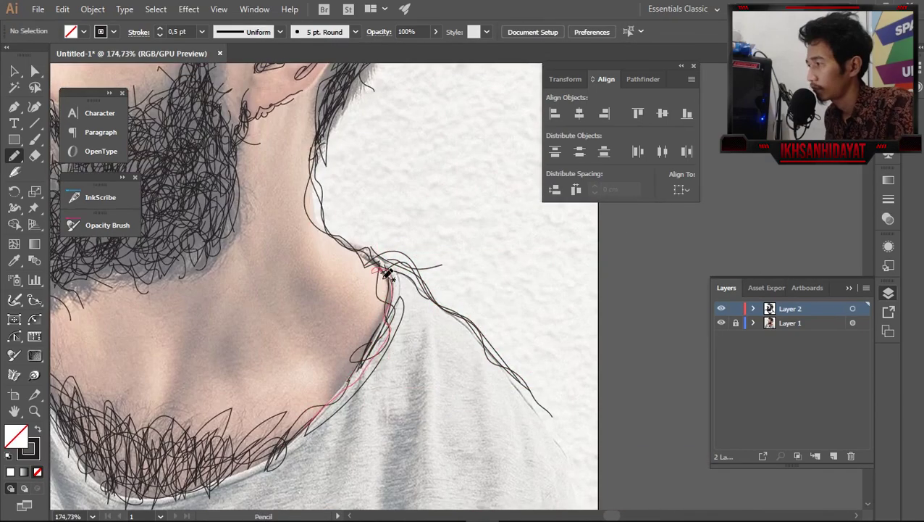
{"action": "left_click", "coordinate": [427, 273], "text": "ctrl"}
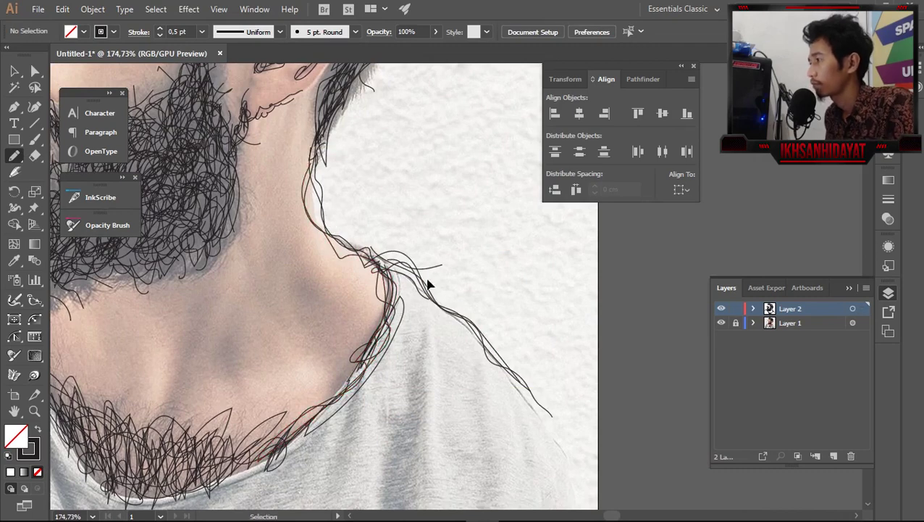
Zoom out to the whole artboard, clear the selection with Ctrl+Shift+A and recentre the view
{"action": "left_click", "coordinate": [397, 289], "text": "ctrl+alt"}
{"action": "left_click", "coordinate": [396, 290], "text": "ctrl+alt"}
{"action": "left_click", "coordinate": [396, 289], "text": "ctrl+alt"}
{"action": "left_click", "coordinate": [396, 289], "text": "ctrl+alt"}
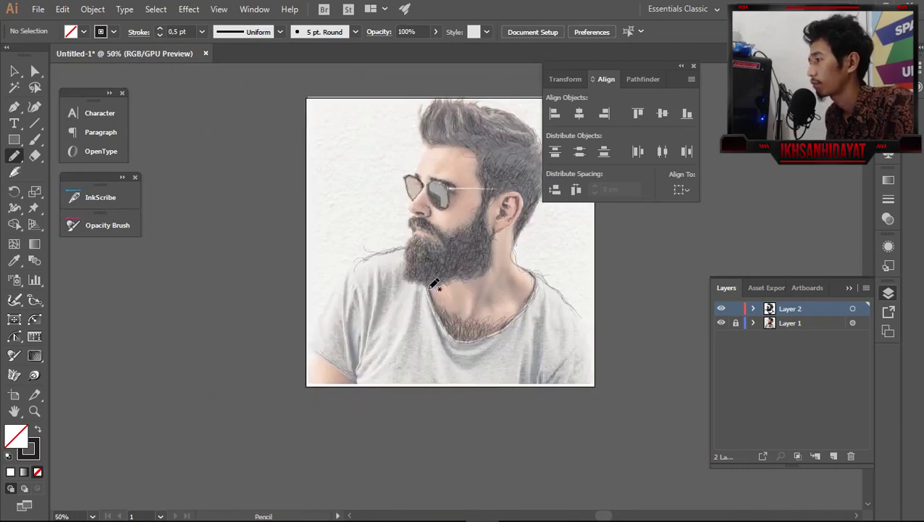
{"action": "left_click", "coordinate": [438, 303], "text": "ctrl"}
{"action": "key", "text": "ctrl+shift+a"}
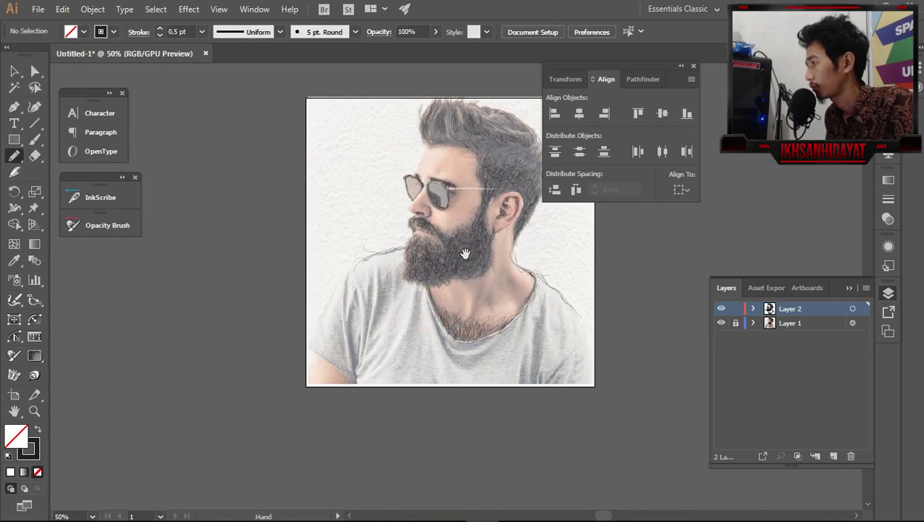
{"action": "mouse_move", "coordinate": [462, 250]}
{"action": "left_mouse_down"}
{"action": "mouse_move", "coordinate": [420, 283]}
{"action": "mouse_move", "coordinate": [419, 367]}
{"action": "left_mouse_up"}
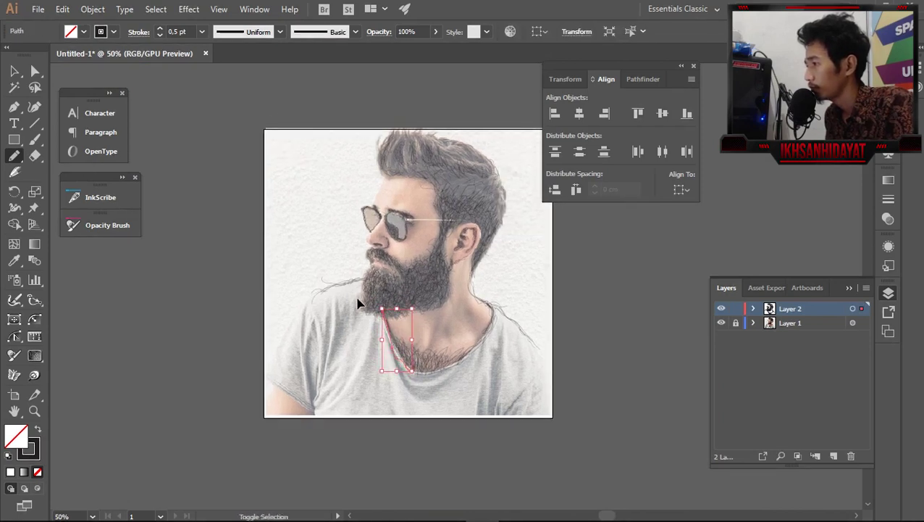
Add strokes along the collar and on the shirt beside the beard
{"action": "left_click", "coordinate": [358, 305], "text": "ctrl"}
{"action": "left_click_drag", "start_coordinate": [337, 304], "coordinate": [331, 355]}
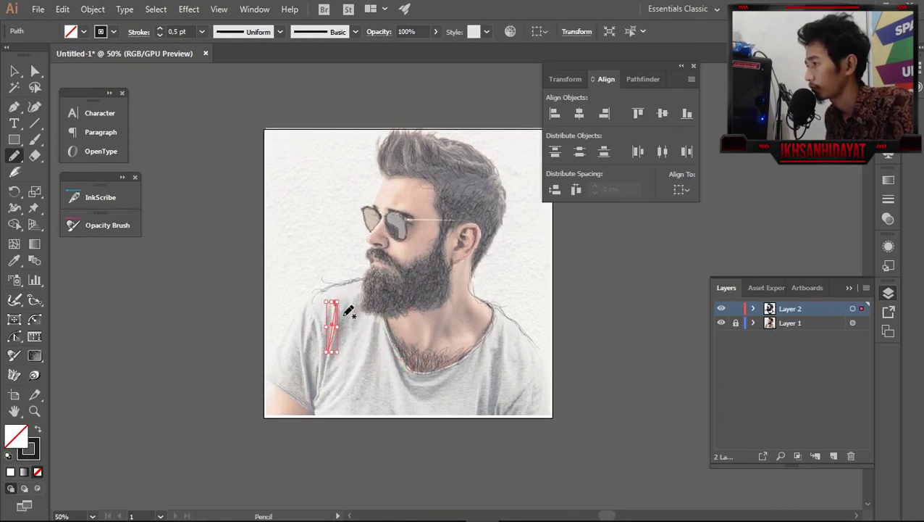
{"action": "left_click", "coordinate": [450, 326], "text": "ctrl"}
Draw two short strokes near the hair by the ear, then recentre the artboard
{"action": "left_click_drag", "start_coordinate": [475, 248], "coordinate": [439, 284]}
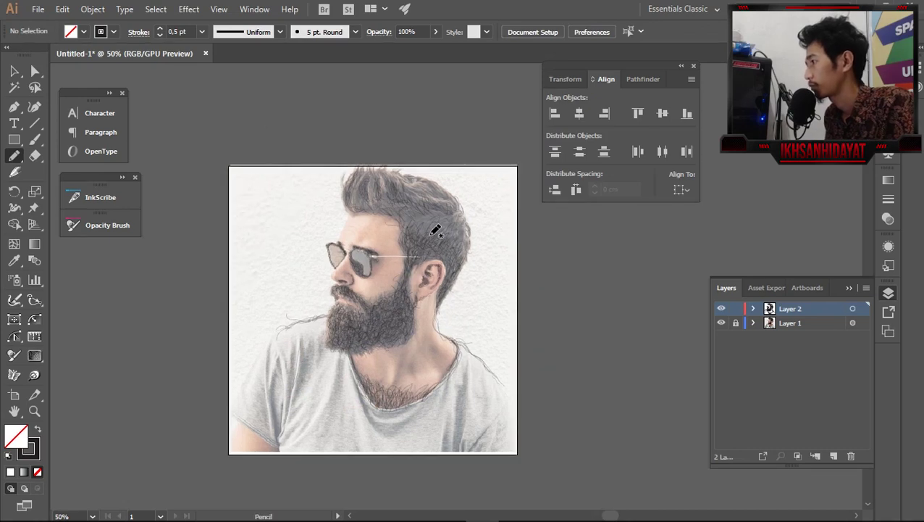
{"action": "left_click_drag", "start_coordinate": [433, 226], "coordinate": [410, 279]}
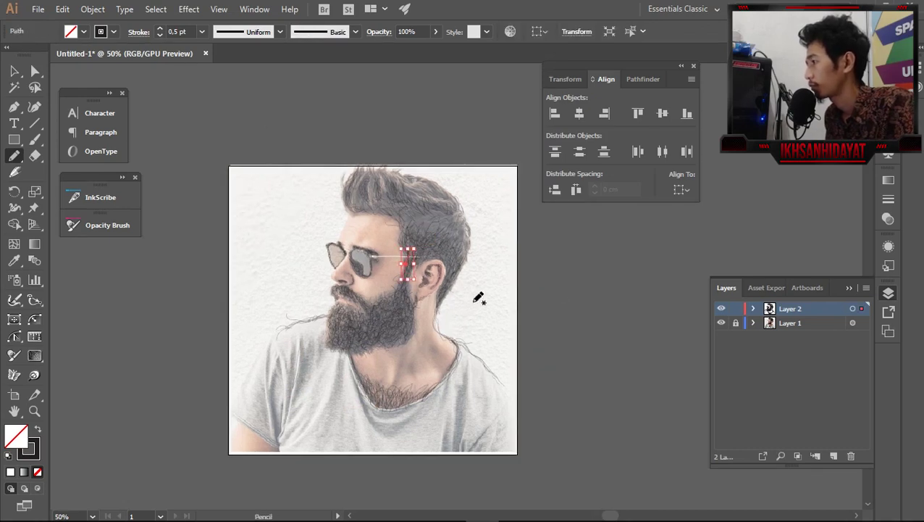
{"action": "left_click", "coordinate": [479, 298], "text": "ctrl"}
{"action": "left_click_drag", "start_coordinate": [512, 329], "coordinate": [488, 294]}
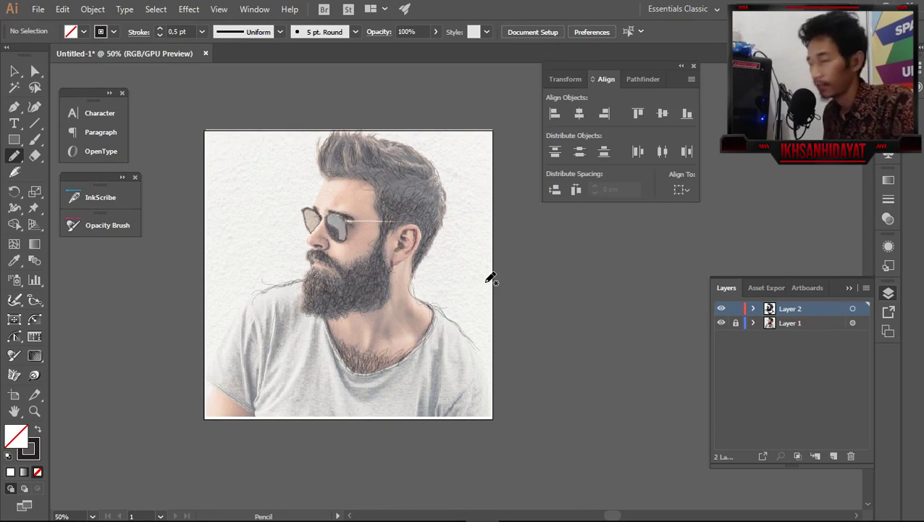
{"action": "left_click_drag", "start_coordinate": [364, 287], "coordinate": [328, 308]}
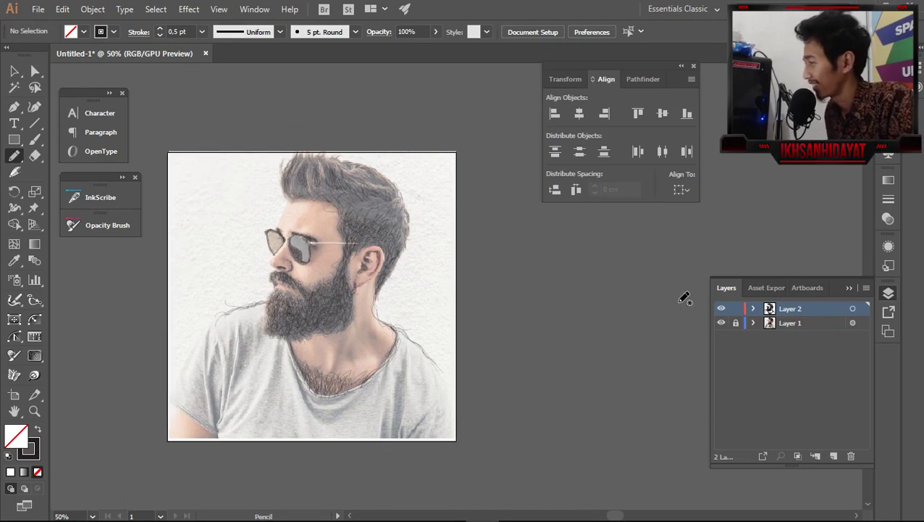
Hide the photo, zoom in on the portrait and scribble more lines into the beard
{"action": "left_click", "coordinate": [722, 323]}
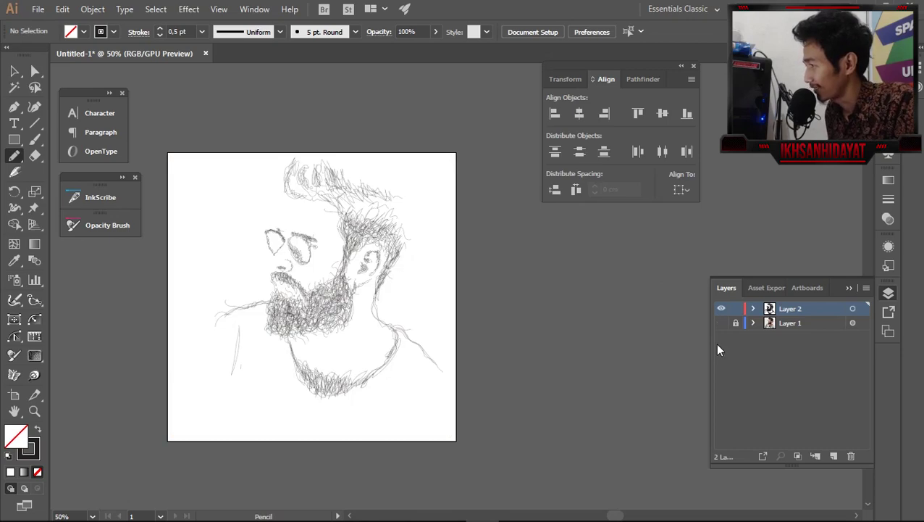
{"action": "mouse_move", "coordinate": [316, 274]}
{"action": "left_mouse_down"}
{"action": "mouse_move", "coordinate": [475, 322]}
{"action": "mouse_move", "coordinate": [438, 276]}
{"action": "mouse_move", "coordinate": [553, 355]}
{"action": "left_mouse_up"}
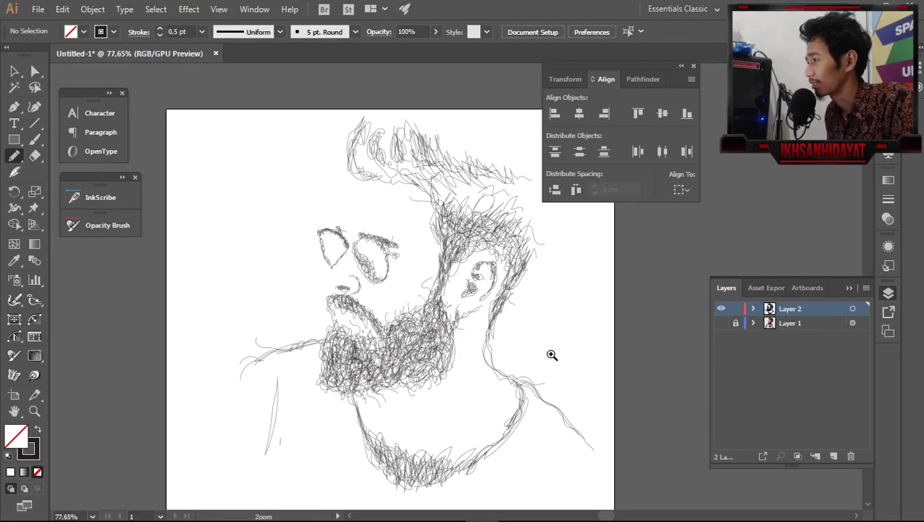
{"action": "left_click_drag", "start_coordinate": [429, 340], "coordinate": [411, 330]}
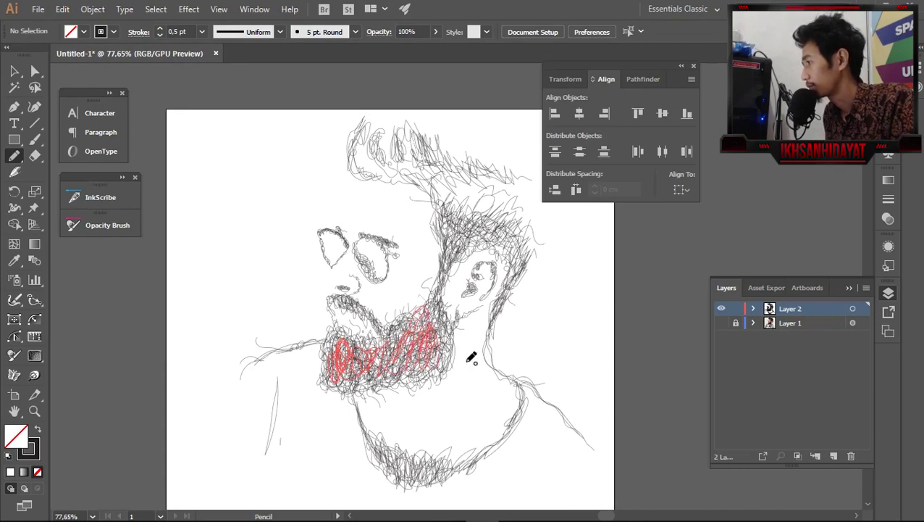
{"action": "left_click_drag", "start_coordinate": [472, 358], "coordinate": [440, 336]}
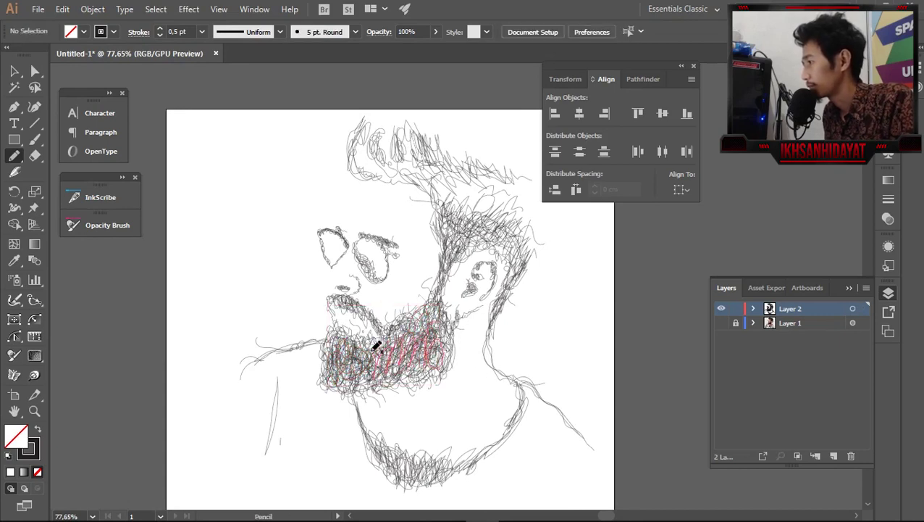
Scribble strands along the front and top of the hair
{"action": "left_click_drag", "start_coordinate": [342, 371], "coordinate": [419, 331]}
{"action": "mouse_move", "coordinate": [486, 211]}
{"action": "left_mouse_down"}
{"action": "mouse_move", "coordinate": [509, 221]}
{"action": "mouse_move", "coordinate": [469, 218]}
{"action": "left_mouse_up"}
{"action": "mouse_move", "coordinate": [422, 143]}
{"action": "left_mouse_down"}
{"action": "mouse_move", "coordinate": [432, 146]}
{"action": "mouse_move", "coordinate": [380, 138]}
{"action": "mouse_move", "coordinate": [384, 158]}
{"action": "left_mouse_up"}
{"action": "left_click_drag", "start_coordinate": [352, 131], "coordinate": [356, 161]}
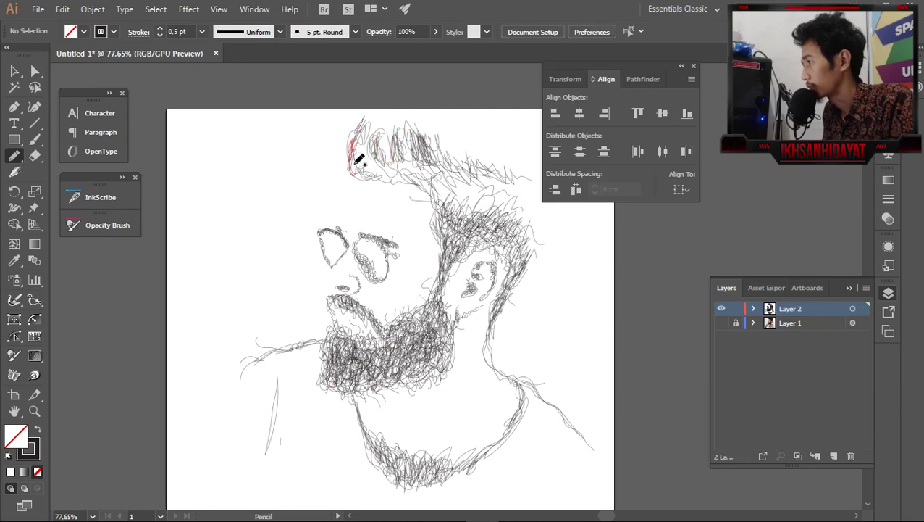
{"action": "mouse_move", "coordinate": [431, 181]}
{"action": "left_mouse_down"}
{"action": "mouse_move", "coordinate": [439, 210]}
{"action": "mouse_move", "coordinate": [439, 169]}
{"action": "mouse_move", "coordinate": [464, 164]}
{"action": "left_mouse_up"}
{"action": "left_click_drag", "start_coordinate": [519, 177], "coordinate": [520, 178]}
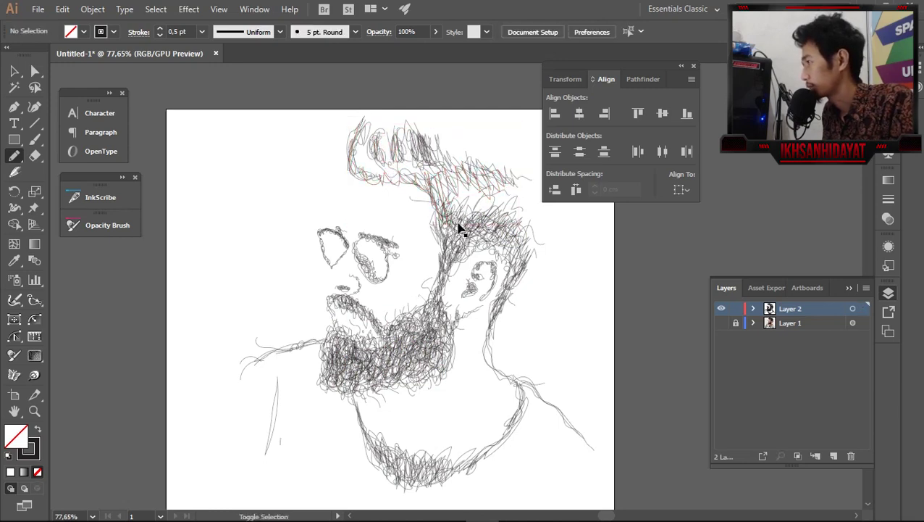
{"action": "mouse_move", "coordinate": [437, 206]}
{"action": "left_mouse_down"}
{"action": "mouse_move", "coordinate": [444, 189]}
{"action": "mouse_move", "coordinate": [474, 180]}
{"action": "left_mouse_up"}
{"action": "mouse_move", "coordinate": [416, 181]}
{"action": "left_mouse_down"}
{"action": "mouse_move", "coordinate": [376, 177]}
{"action": "mouse_move", "coordinate": [361, 148]}
{"action": "mouse_move", "coordinate": [351, 154]}
{"action": "left_mouse_up"}
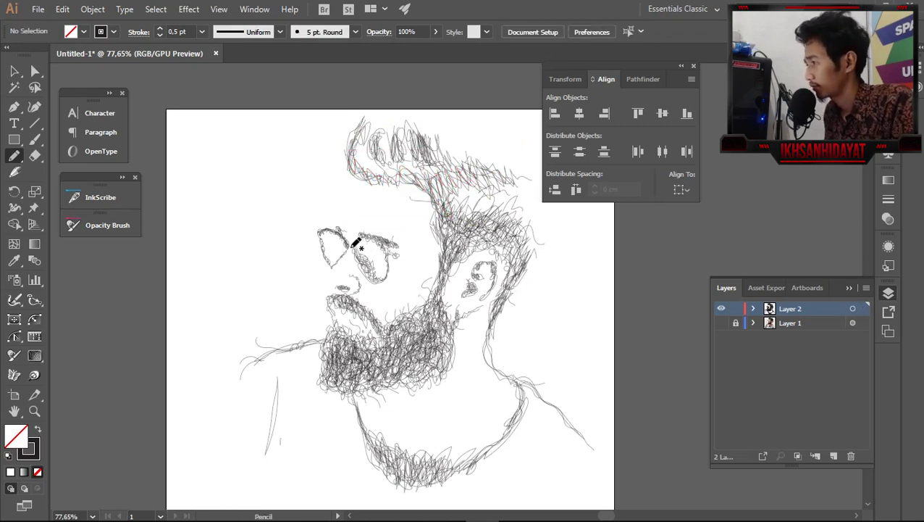
Scribble around the sunglasses lens, the nostril, the side of the nose and the right eyebrow
{"action": "mouse_move", "coordinate": [359, 249]}
{"action": "left_mouse_down"}
{"action": "mouse_move", "coordinate": [404, 258]}
{"action": "mouse_move", "coordinate": [511, 348]}
{"action": "left_mouse_up"}
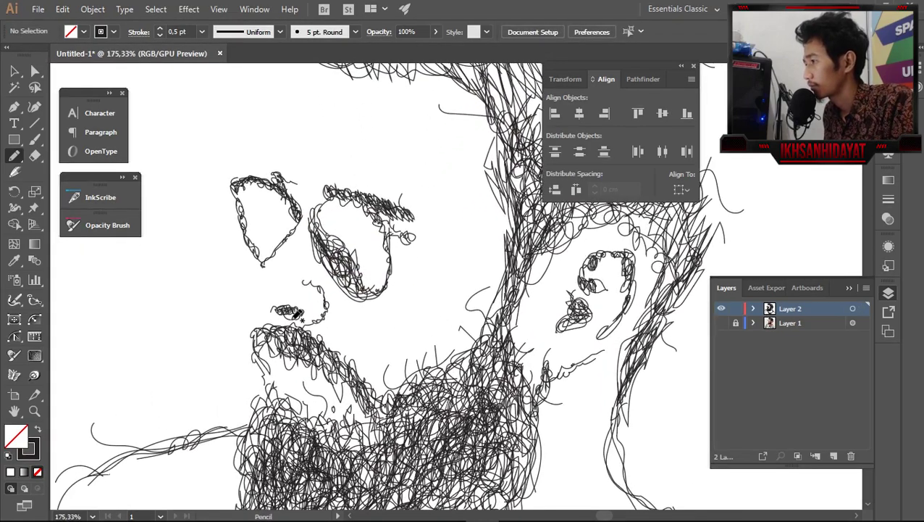
{"action": "left_click_drag", "start_coordinate": [295, 313], "coordinate": [327, 317]}
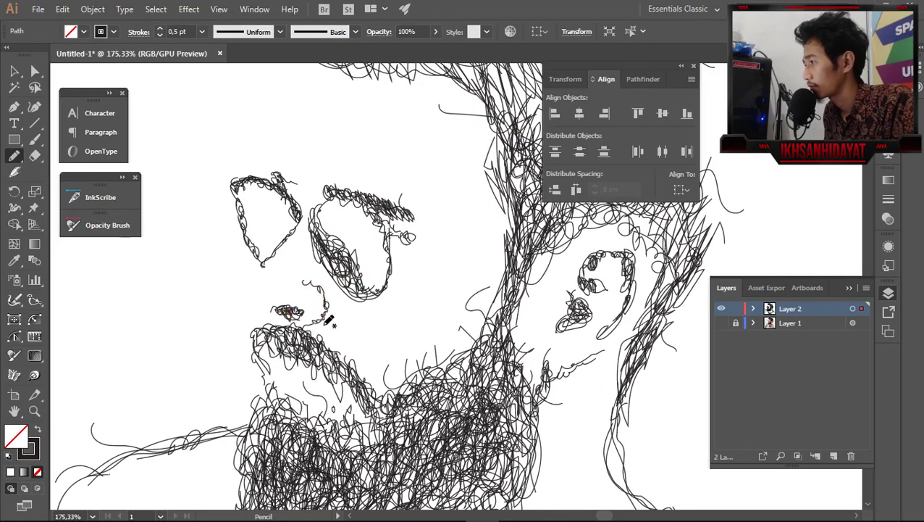
{"action": "left_click_drag", "start_coordinate": [364, 204], "coordinate": [386, 194]}
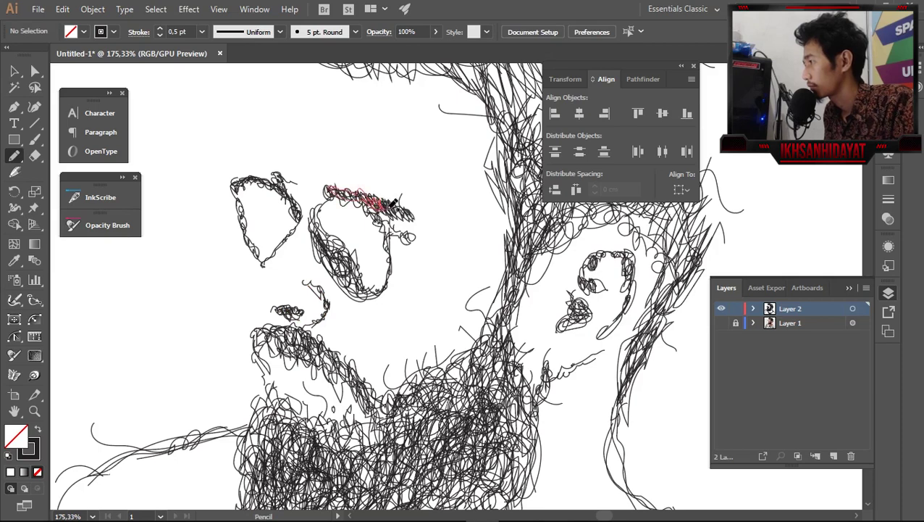
{"action": "left_click_drag", "start_coordinate": [338, 189], "coordinate": [341, 190]}
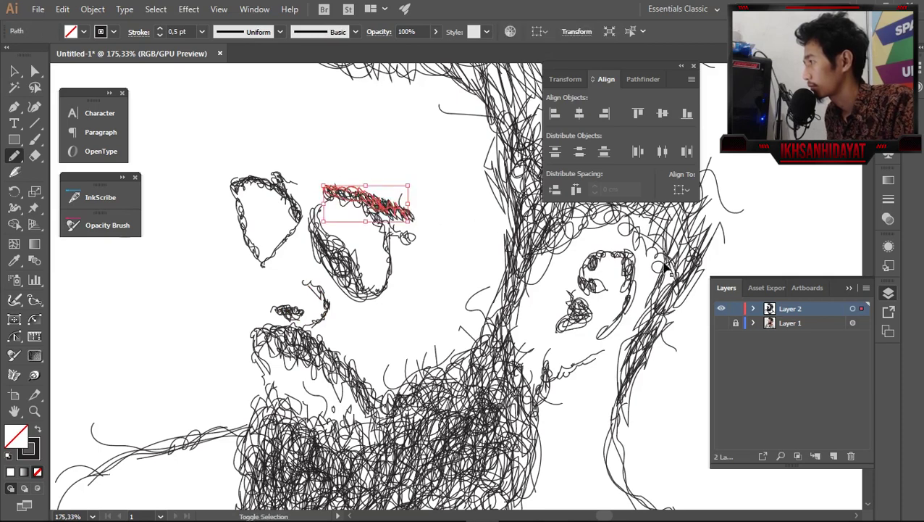
Show the reference photo and trace the sunglasses arm toward the ear
{"action": "left_click", "coordinate": [721, 322]}
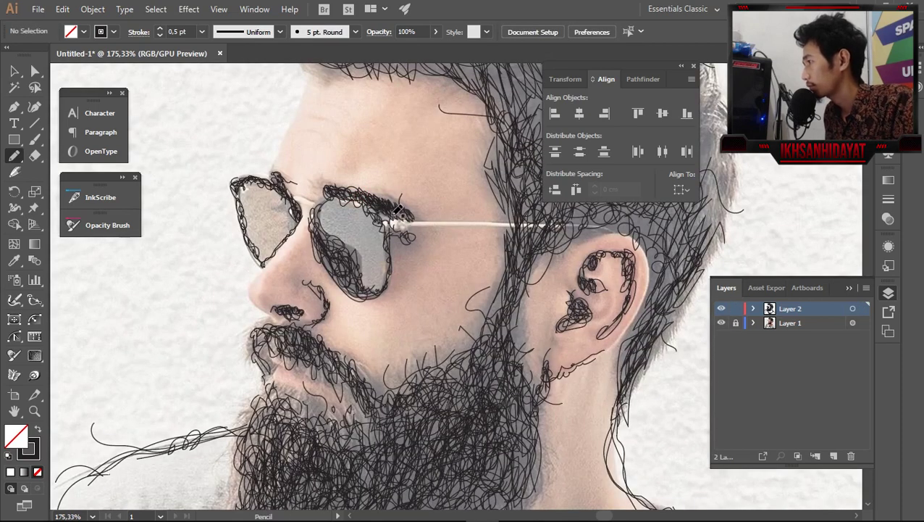
{"action": "mouse_move", "coordinate": [440, 239]}
{"action": "left_mouse_down"}
{"action": "mouse_move", "coordinate": [377, 233]}
{"action": "mouse_move", "coordinate": [384, 226]}
{"action": "left_mouse_up"}
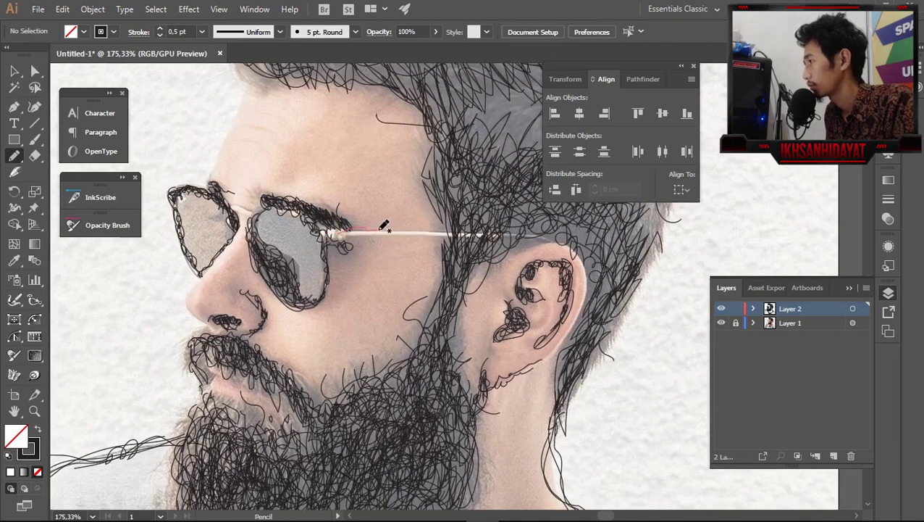
{"action": "left_click_drag", "start_coordinate": [473, 226], "coordinate": [476, 231]}
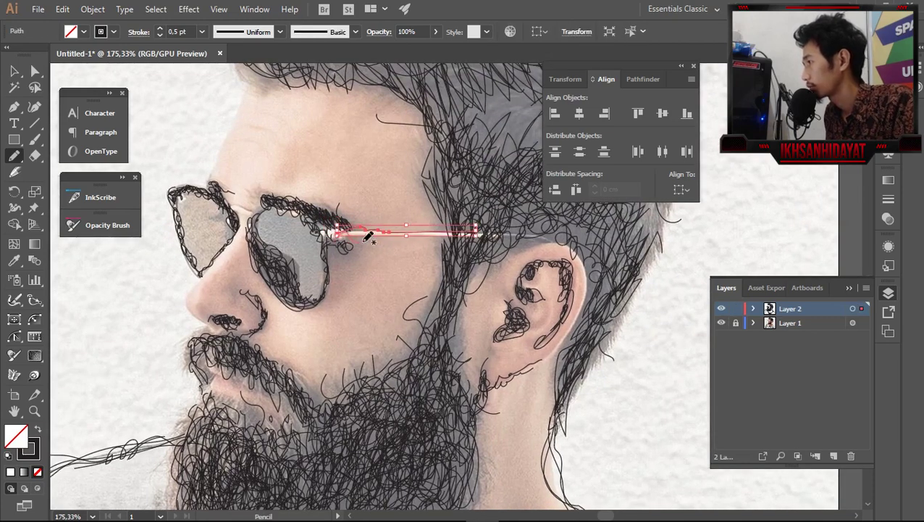
{"action": "left_click", "coordinate": [434, 236], "text": "ctrl"}
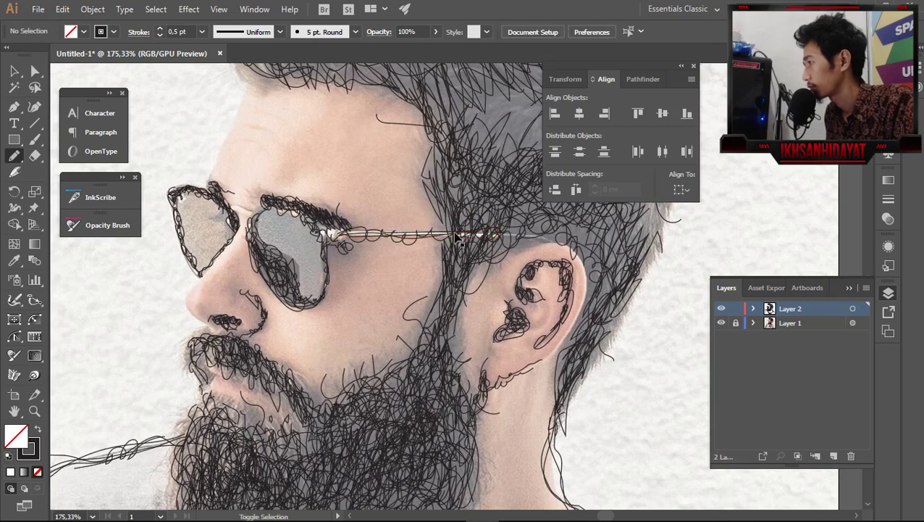
{"action": "left_click_drag", "start_coordinate": [499, 229], "coordinate": [344, 230]}
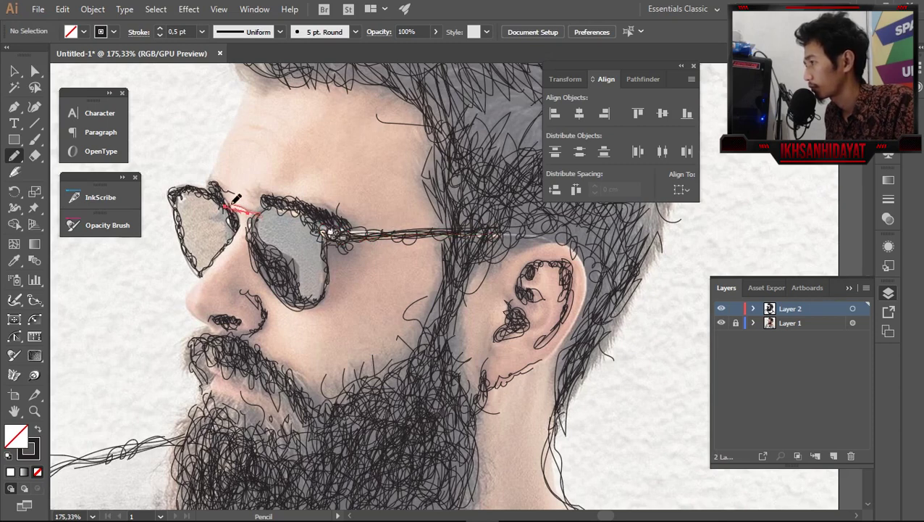
Draw the bridge between the lenses and two forehead wrinkle lines
{"action": "left_click_drag", "start_coordinate": [258, 212], "coordinate": [292, 200]}
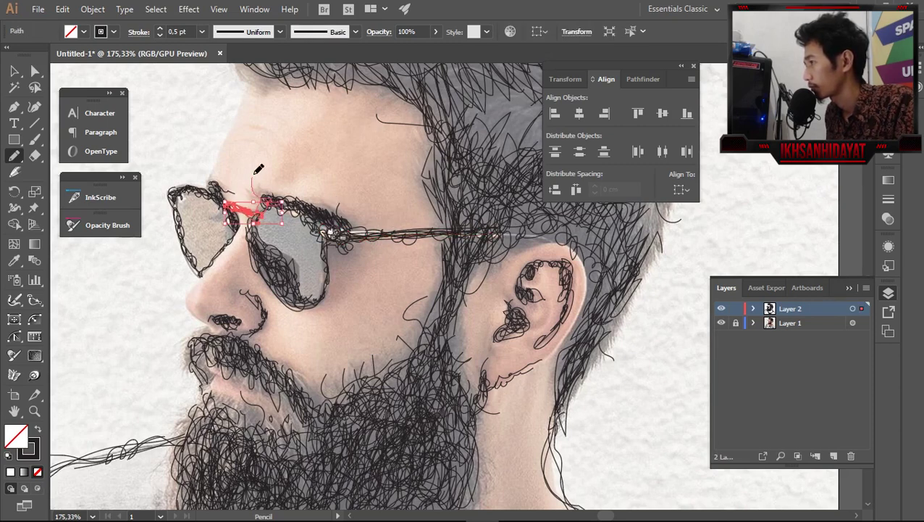
{"action": "left_click_drag", "start_coordinate": [258, 173], "coordinate": [253, 197]}
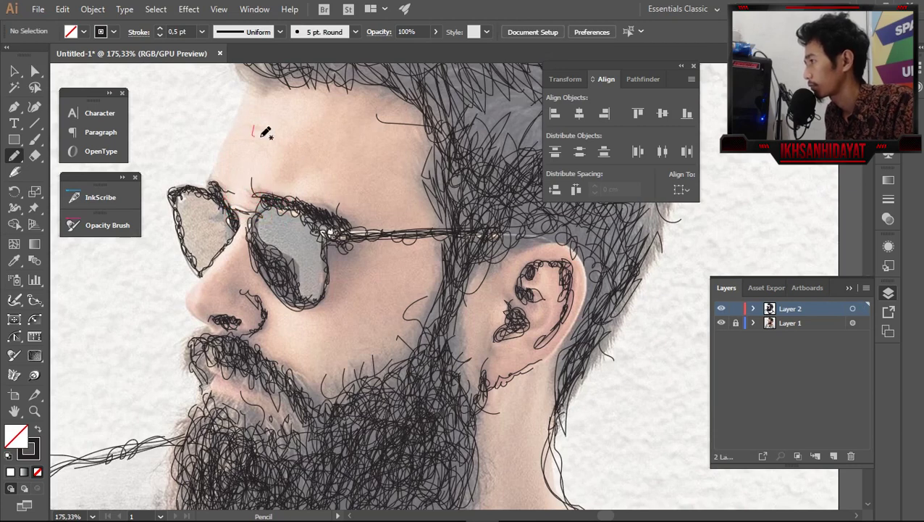
{"action": "left_click_drag", "start_coordinate": [257, 133], "coordinate": [298, 148]}
{"action": "left_click_drag", "start_coordinate": [268, 113], "coordinate": [304, 155]}
Scribble hair over the temple and draw strands down the sideburn toward the jaw
{"action": "mouse_move", "coordinate": [471, 211]}
{"action": "left_mouse_down"}
{"action": "mouse_move", "coordinate": [500, 239]}
{"action": "mouse_move", "coordinate": [427, 261]}
{"action": "mouse_move", "coordinate": [498, 230]}
{"action": "left_mouse_up"}
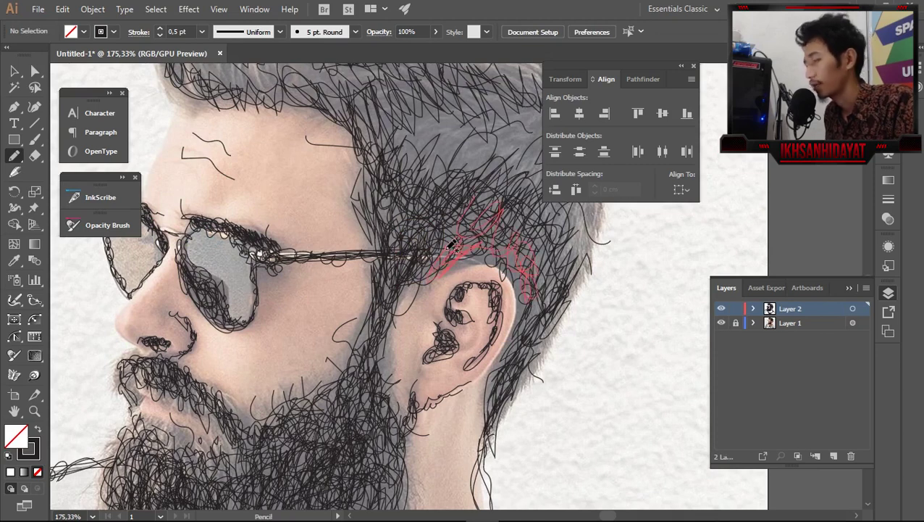
{"action": "left_click_drag", "start_coordinate": [452, 266], "coordinate": [522, 233]}
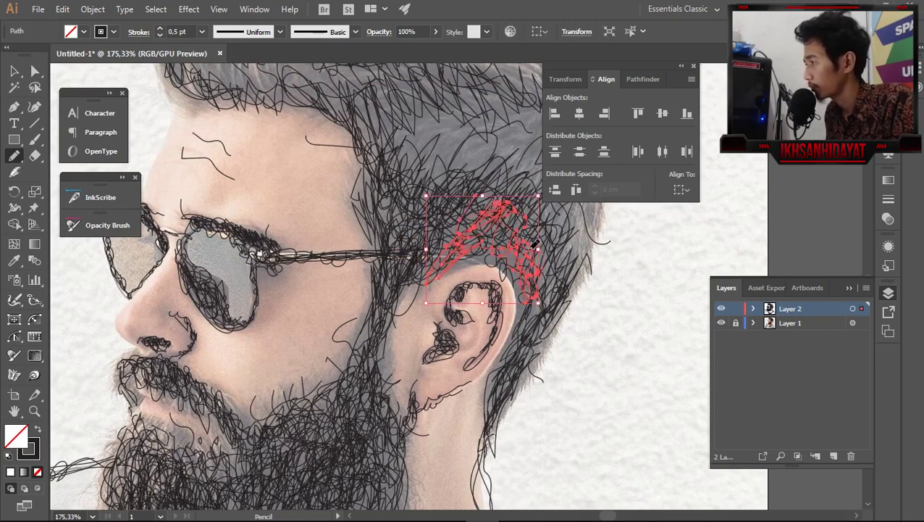
{"action": "mouse_move", "coordinate": [453, 233]}
{"action": "left_mouse_down"}
{"action": "mouse_move", "coordinate": [409, 279]}
{"action": "mouse_move", "coordinate": [368, 370]}
{"action": "mouse_move", "coordinate": [362, 324]}
{"action": "mouse_move", "coordinate": [371, 362]}
{"action": "mouse_move", "coordinate": [349, 431]}
{"action": "left_mouse_up"}
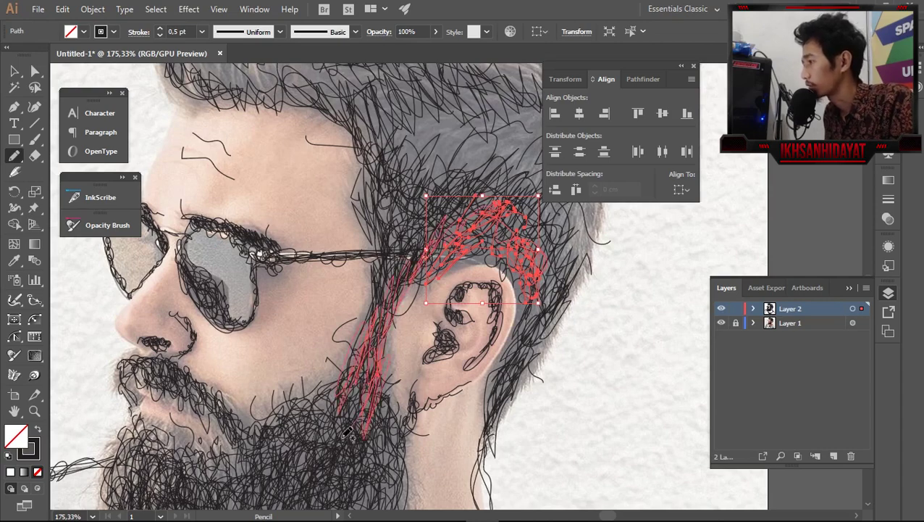
{"action": "left_click_drag", "start_coordinate": [360, 353], "coordinate": [383, 232]}
Loop beard texture across the cheek, lower beard and jawline, then deselect
{"action": "mouse_move", "coordinate": [373, 274]}
{"action": "left_mouse_down"}
{"action": "mouse_move", "coordinate": [333, 289]}
{"action": "mouse_move", "coordinate": [329, 323]}
{"action": "mouse_move", "coordinate": [384, 334]}
{"action": "mouse_move", "coordinate": [417, 366]}
{"action": "mouse_move", "coordinate": [337, 420]}
{"action": "mouse_move", "coordinate": [297, 413]}
{"action": "mouse_move", "coordinate": [215, 366]}
{"action": "mouse_move", "coordinate": [206, 392]}
{"action": "mouse_move", "coordinate": [210, 373]}
{"action": "mouse_move", "coordinate": [225, 413]}
{"action": "mouse_move", "coordinate": [227, 366]}
{"action": "mouse_move", "coordinate": [224, 391]}
{"action": "mouse_move", "coordinate": [257, 333]}
{"action": "mouse_move", "coordinate": [335, 304]}
{"action": "mouse_move", "coordinate": [413, 304]}
{"action": "mouse_move", "coordinate": [377, 386]}
{"action": "left_mouse_up"}
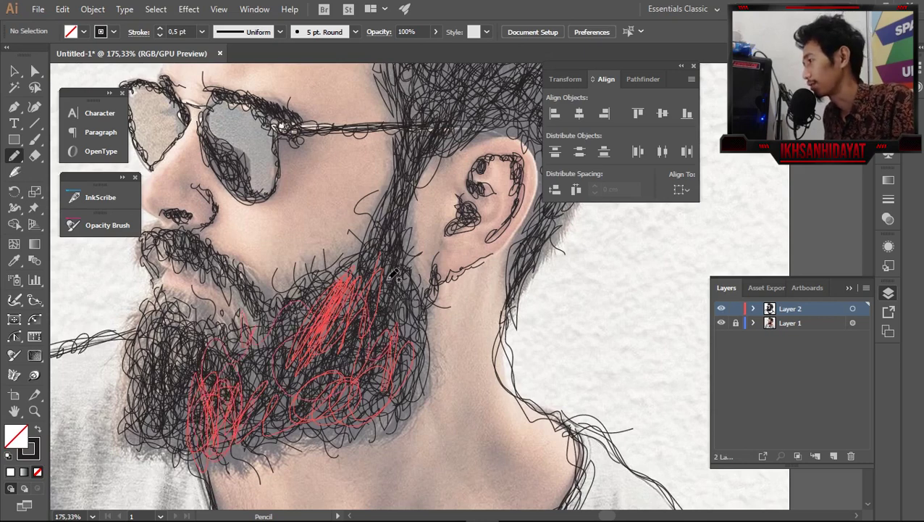
{"action": "mouse_move", "coordinate": [393, 274]}
{"action": "left_mouse_down"}
{"action": "mouse_move", "coordinate": [402, 264]}
{"action": "mouse_move", "coordinate": [392, 333]}
{"action": "mouse_move", "coordinate": [228, 366]}
{"action": "mouse_move", "coordinate": [156, 398]}
{"action": "mouse_move", "coordinate": [147, 359]}
{"action": "left_mouse_up"}
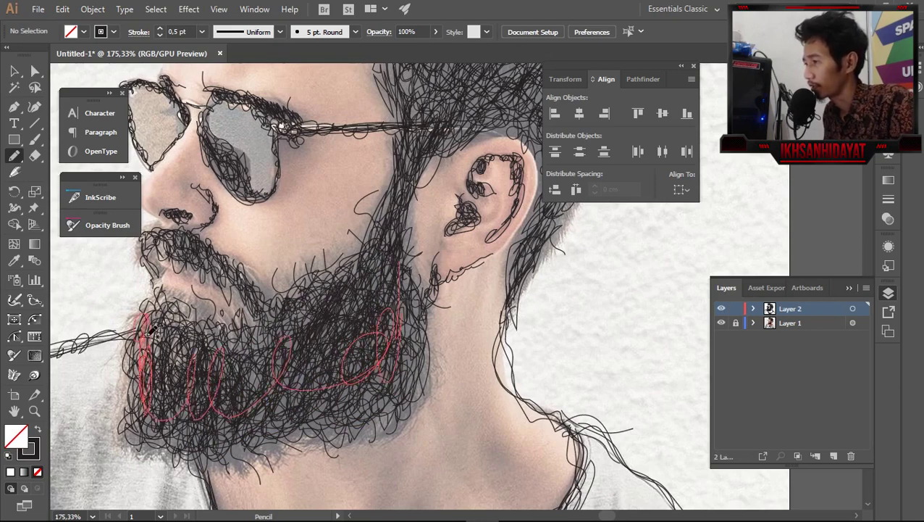
{"action": "mouse_move", "coordinate": [197, 341]}
{"action": "left_mouse_down"}
{"action": "mouse_move", "coordinate": [170, 406]}
{"action": "mouse_move", "coordinate": [243, 439]}
{"action": "mouse_move", "coordinate": [433, 381]}
{"action": "mouse_move", "coordinate": [445, 294]}
{"action": "left_mouse_up"}
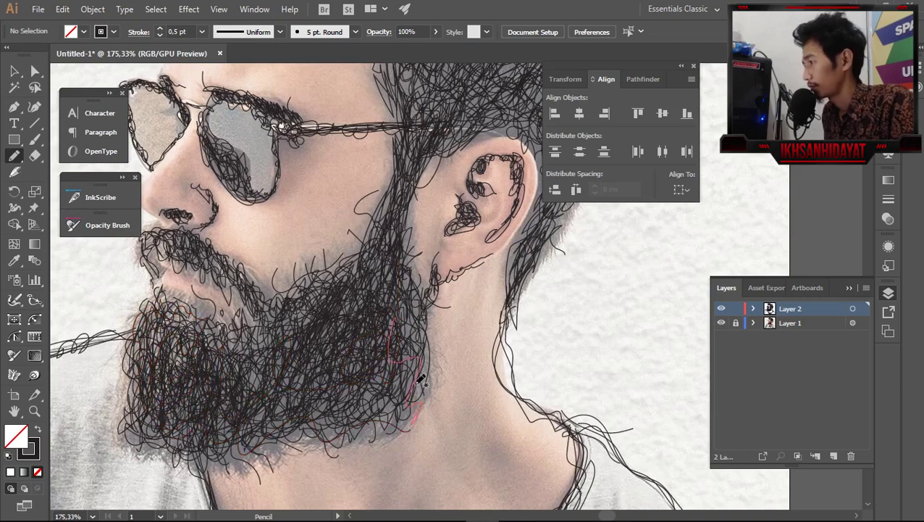
{"action": "mouse_move", "coordinate": [391, 303]}
{"action": "left_mouse_down"}
{"action": "mouse_move", "coordinate": [382, 395]}
{"action": "mouse_move", "coordinate": [397, 412]}
{"action": "left_mouse_up"}
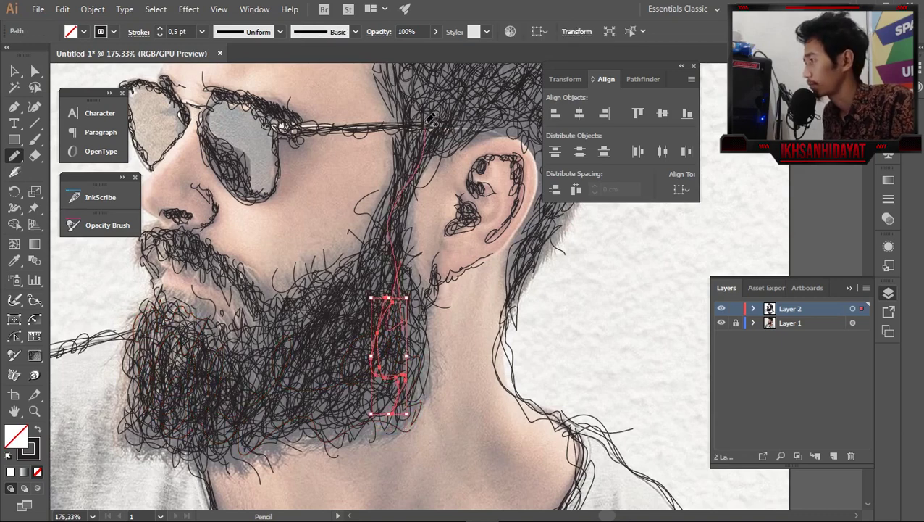
{"action": "mouse_move", "coordinate": [427, 124]}
{"action": "left_mouse_down"}
{"action": "mouse_move", "coordinate": [432, 319]}
{"action": "mouse_move", "coordinate": [377, 384]}
{"action": "left_mouse_up"}
{"action": "mouse_move", "coordinate": [355, 333]}
{"action": "left_mouse_down"}
{"action": "mouse_move", "coordinate": [304, 399]}
{"action": "mouse_move", "coordinate": [326, 341]}
{"action": "mouse_move", "coordinate": [190, 366]}
{"action": "mouse_move", "coordinate": [156, 354]}
{"action": "left_mouse_up"}
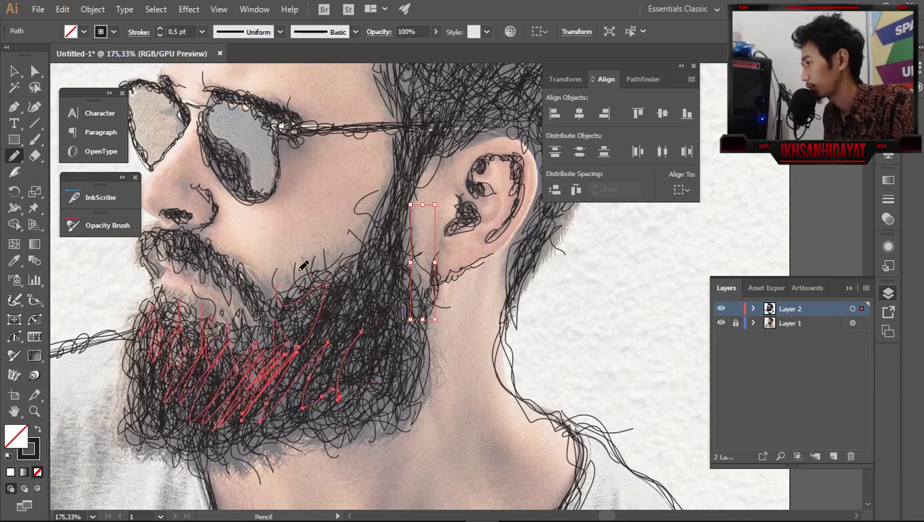
{"action": "key", "text": "ctrl+shift+a"}
Draw a line down the right side of the neck and scribble the collar and chest hair
{"action": "key", "text": "ctrl+1"}
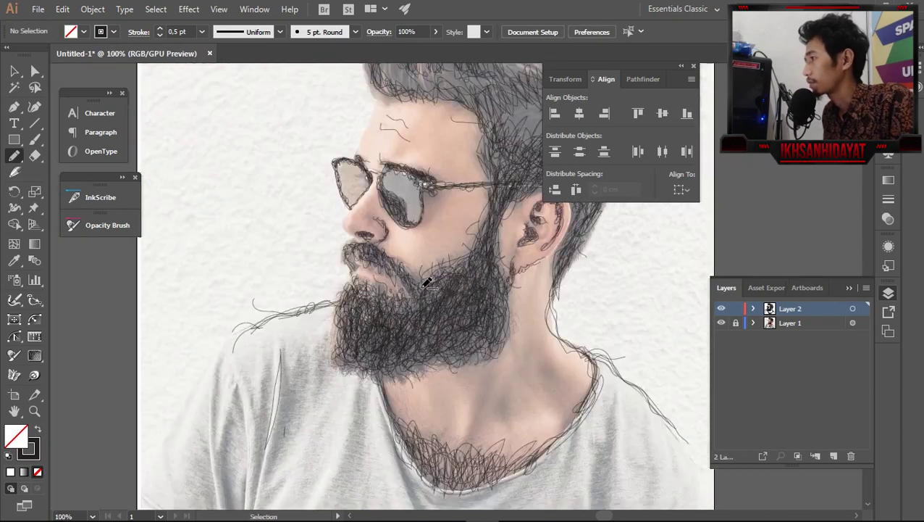
{"action": "left_click_drag", "start_coordinate": [427, 282], "coordinate": [345, 304]}
{"action": "mouse_move", "coordinate": [432, 284]}
{"action": "left_mouse_down"}
{"action": "mouse_move", "coordinate": [479, 368]}
{"action": "mouse_move", "coordinate": [415, 462]}
{"action": "mouse_move", "coordinate": [385, 475]}
{"action": "left_mouse_up"}
{"action": "key", "text": "ctrl+shift+a"}
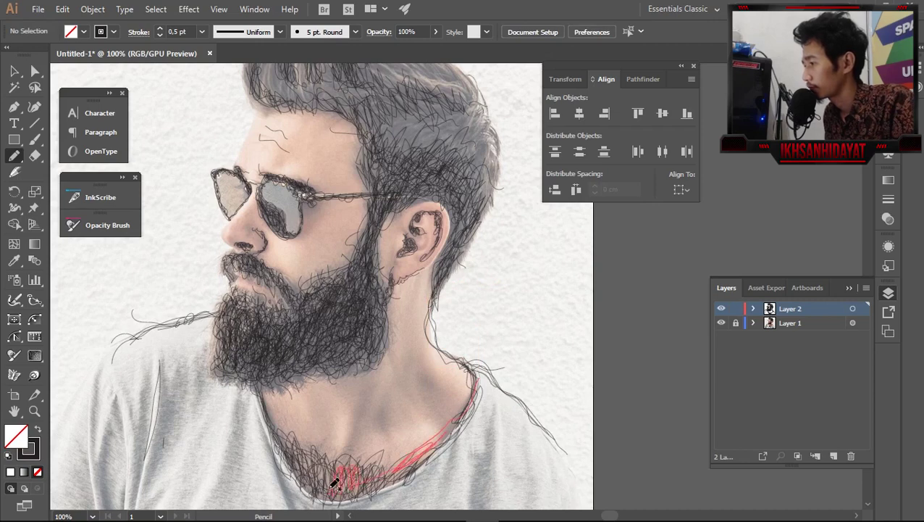
{"action": "left_click_drag", "start_coordinate": [305, 485], "coordinate": [304, 454]}
{"action": "mouse_move", "coordinate": [376, 414]}
{"action": "left_mouse_down"}
{"action": "mouse_move", "coordinate": [376, 206]}
{"action": "mouse_move", "coordinate": [408, 160]}
{"action": "mouse_move", "coordinate": [452, 184]}
{"action": "left_mouse_up"}
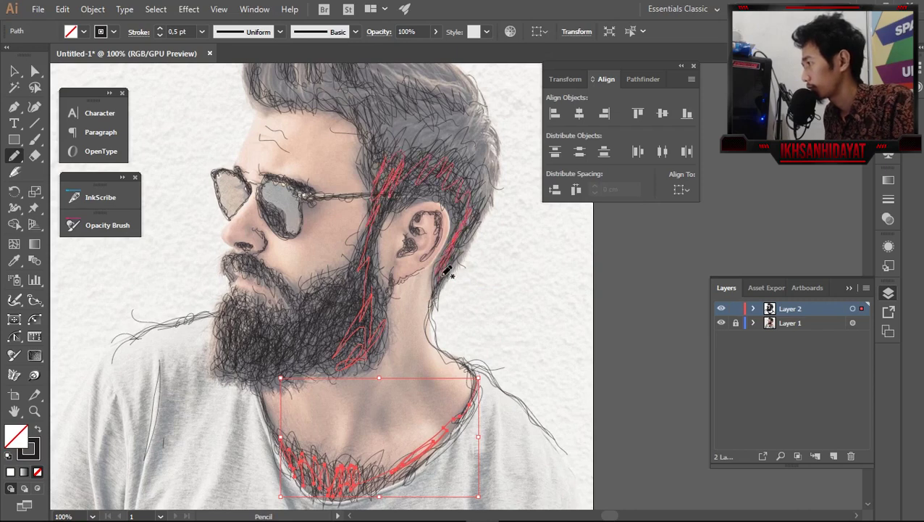
Add strands behind and above the ear down to the neck, undoing a stray beard loop
{"action": "left_click_drag", "start_coordinate": [446, 272], "coordinate": [449, 262]}
{"action": "mouse_move", "coordinate": [459, 218]}
{"action": "left_mouse_down"}
{"action": "mouse_move", "coordinate": [451, 172]}
{"action": "mouse_move", "coordinate": [438, 181]}
{"action": "left_mouse_up"}
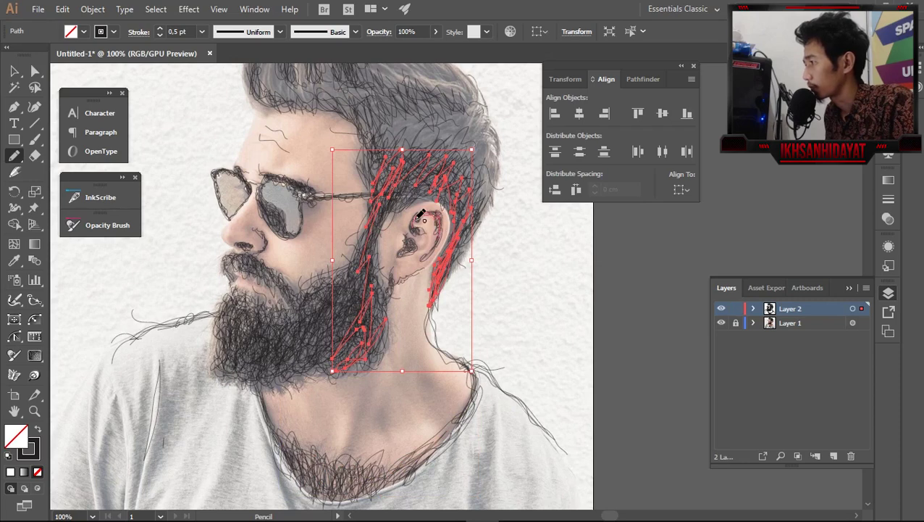
{"action": "mouse_move", "coordinate": [426, 226]}
{"action": "left_mouse_down"}
{"action": "mouse_move", "coordinate": [382, 302]}
{"action": "mouse_move", "coordinate": [341, 318]}
{"action": "mouse_move", "coordinate": [318, 342]}
{"action": "left_mouse_up"}
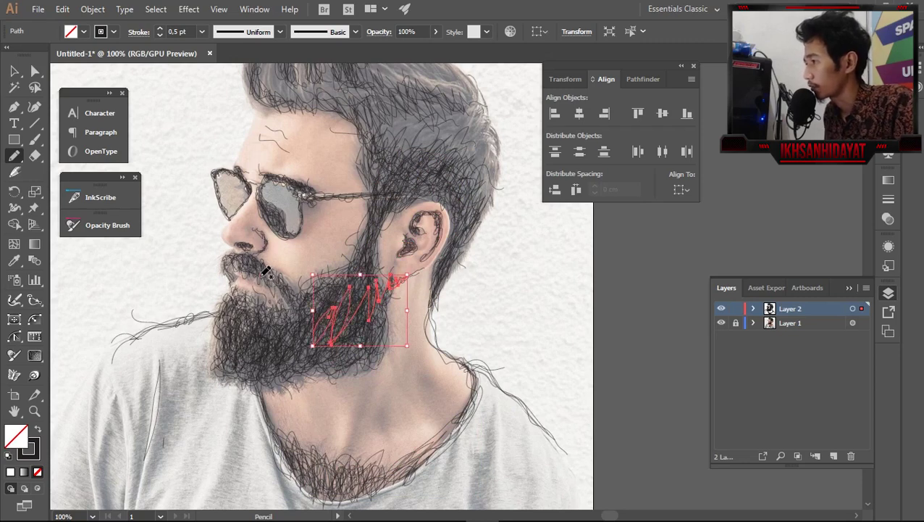
{"action": "mouse_move", "coordinate": [335, 306]}
{"action": "left_mouse_down"}
{"action": "mouse_move", "coordinate": [239, 362]}
{"action": "mouse_move", "coordinate": [346, 297]}
{"action": "mouse_move", "coordinate": [391, 150]}
{"action": "left_mouse_up"}
{"action": "key", "text": "ctrl+z"}
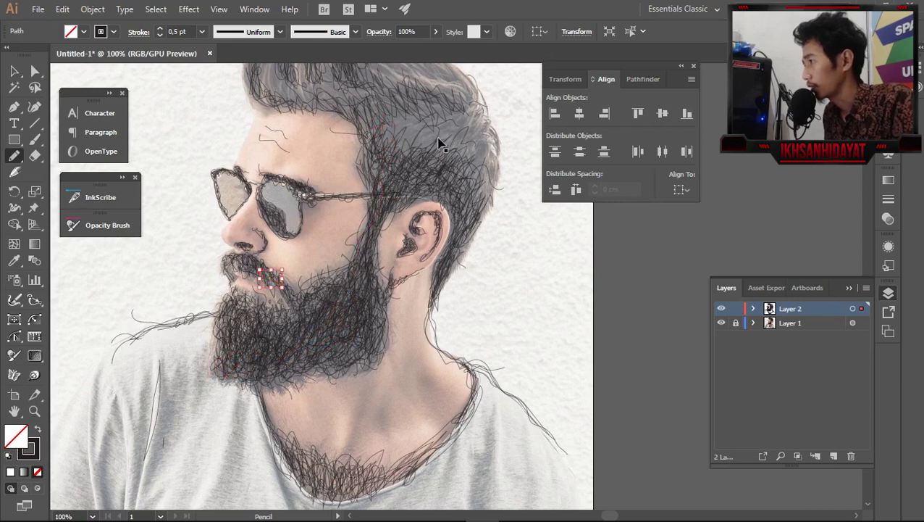
{"action": "key", "text": "ctrl+shift+a"}
Add a short loop and diagonal hair strokes at the temple
{"action": "scroll", "coordinate": [423, 130], "scroll_direction": "up", "scroll_amount": 2}
{"action": "mouse_move", "coordinate": [360, 183]}
{"action": "left_mouse_down"}
{"action": "mouse_move", "coordinate": [399, 209]}
{"action": "mouse_move", "coordinate": [373, 242]}
{"action": "mouse_move", "coordinate": [390, 208]}
{"action": "left_mouse_up"}
{"action": "left_click_drag", "start_coordinate": [364, 257], "coordinate": [389, 230]}
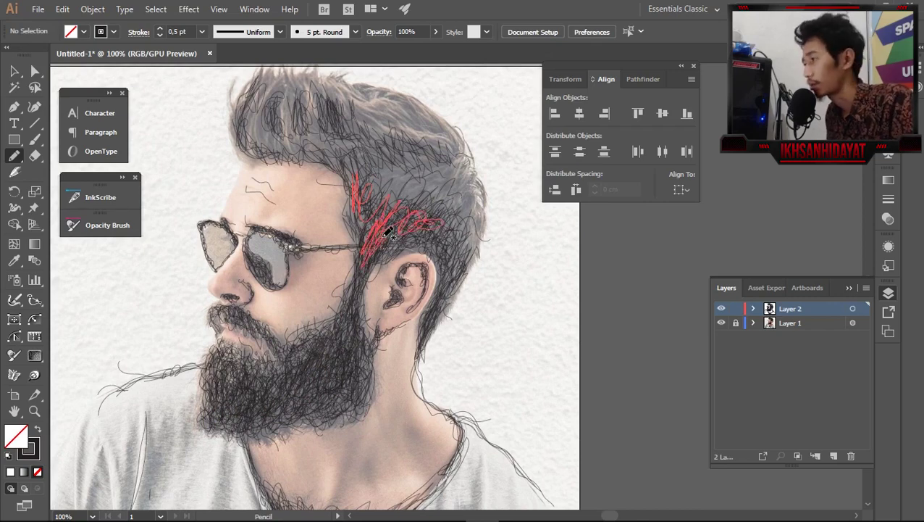
{"action": "left_click_drag", "start_coordinate": [373, 268], "coordinate": [352, 300]}
{"action": "left_click", "coordinate": [336, 358], "text": "ctrl"}
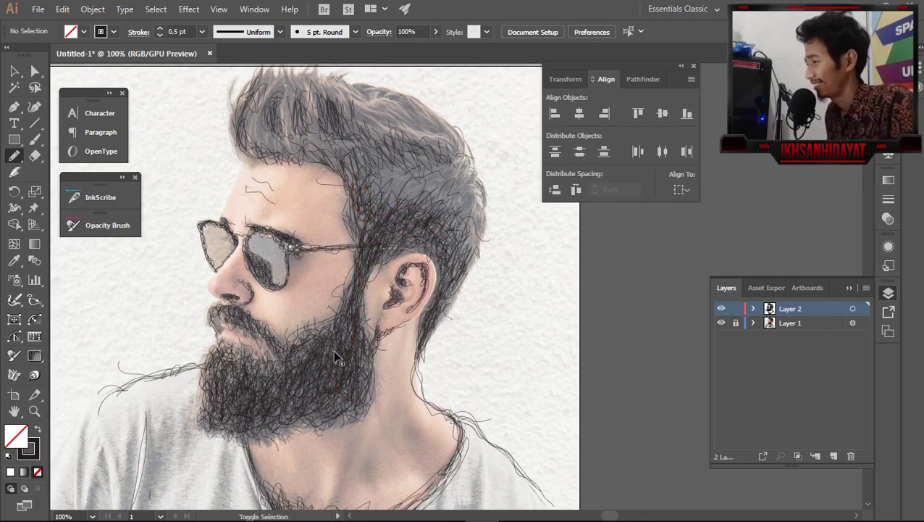
Scribble more texture and shading across the beard
{"action": "mouse_move", "coordinate": [336, 357]}
{"action": "left_mouse_down"}
{"action": "mouse_move", "coordinate": [279, 369]}
{"action": "mouse_move", "coordinate": [228, 395]}
{"action": "mouse_move", "coordinate": [305, 362]}
{"action": "mouse_move", "coordinate": [343, 396]}
{"action": "mouse_move", "coordinate": [358, 340]}
{"action": "mouse_move", "coordinate": [279, 395]}
{"action": "mouse_move", "coordinate": [243, 405]}
{"action": "mouse_move", "coordinate": [338, 415]}
{"action": "left_mouse_up"}
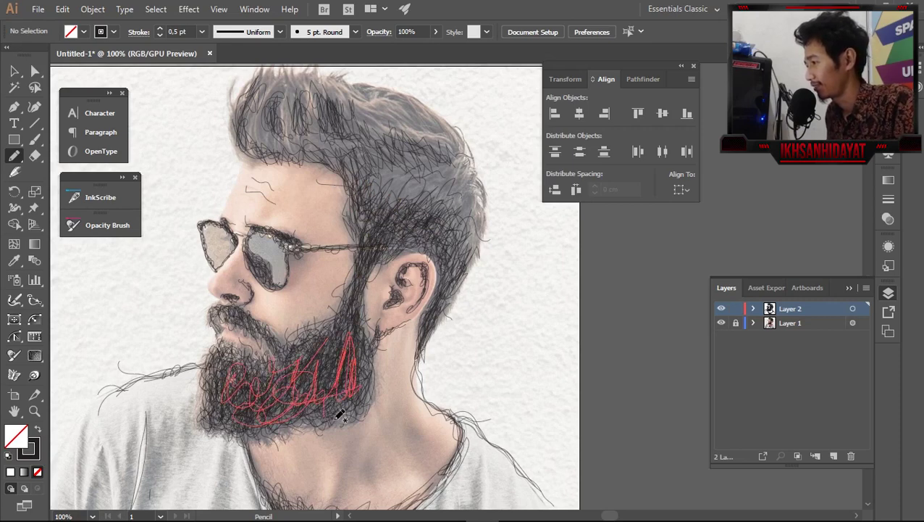
{"action": "left_click", "coordinate": [330, 382], "text": "ctrl"}
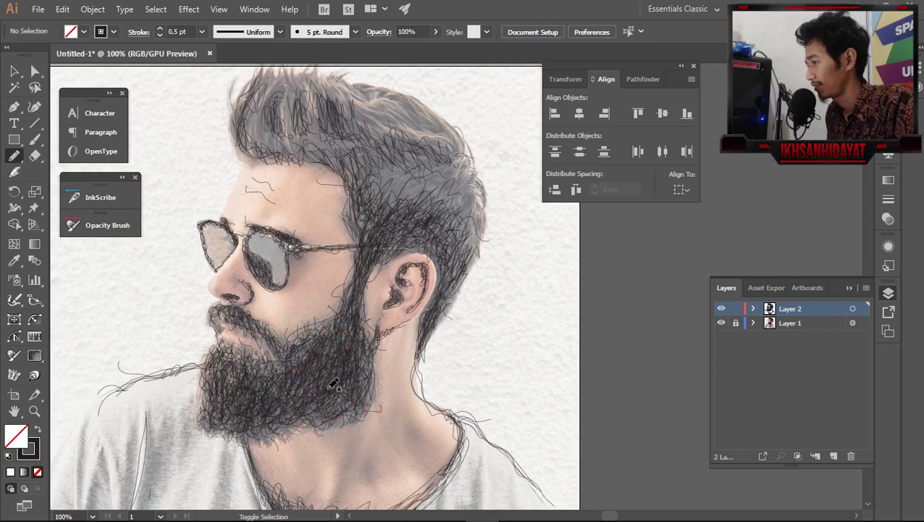
{"action": "mouse_move", "coordinate": [333, 364]}
{"action": "left_mouse_down"}
{"action": "mouse_move", "coordinate": [275, 406]}
{"action": "mouse_move", "coordinate": [270, 375]}
{"action": "mouse_move", "coordinate": [330, 397]}
{"action": "mouse_move", "coordinate": [357, 382]}
{"action": "mouse_move", "coordinate": [232, 408]}
{"action": "mouse_move", "coordinate": [315, 380]}
{"action": "mouse_move", "coordinate": [348, 340]}
{"action": "mouse_move", "coordinate": [360, 208]}
{"action": "mouse_move", "coordinate": [348, 168]}
{"action": "mouse_move", "coordinate": [377, 149]}
{"action": "left_mouse_up"}
{"action": "left_click", "coordinate": [316, 450], "text": "ctrl"}
Scribble strokes along the hairline, the top of the hair and the side hair
{"action": "mouse_move", "coordinate": [323, 162]}
{"action": "left_mouse_down"}
{"action": "mouse_move", "coordinate": [270, 131]}
{"action": "mouse_move", "coordinate": [250, 145]}
{"action": "mouse_move", "coordinate": [246, 100]}
{"action": "mouse_move", "coordinate": [283, 116]}
{"action": "mouse_move", "coordinate": [303, 107]}
{"action": "mouse_move", "coordinate": [308, 131]}
{"action": "mouse_move", "coordinate": [337, 94]}
{"action": "left_mouse_up"}
{"action": "left_click_drag", "start_coordinate": [366, 145], "coordinate": [403, 161]}
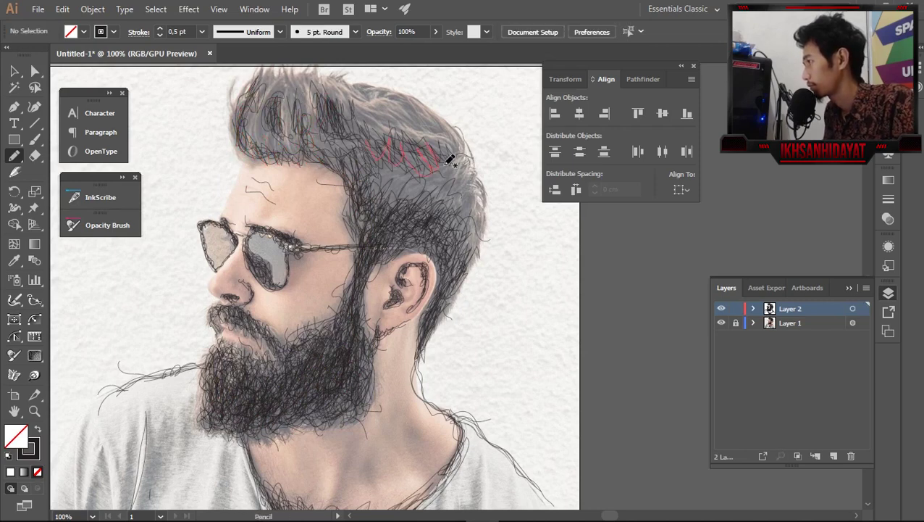
{"action": "left_click_drag", "start_coordinate": [458, 126], "coordinate": [458, 130]}
{"action": "left_click_drag", "start_coordinate": [378, 98], "coordinate": [349, 101]}
{"action": "left_click_drag", "start_coordinate": [287, 86], "coordinate": [292, 90]}
{"action": "mouse_move", "coordinate": [357, 217]}
{"action": "left_mouse_down"}
{"action": "mouse_move", "coordinate": [440, 234]}
{"action": "mouse_move", "coordinate": [397, 210]}
{"action": "mouse_move", "coordinate": [459, 252]}
{"action": "left_mouse_up"}
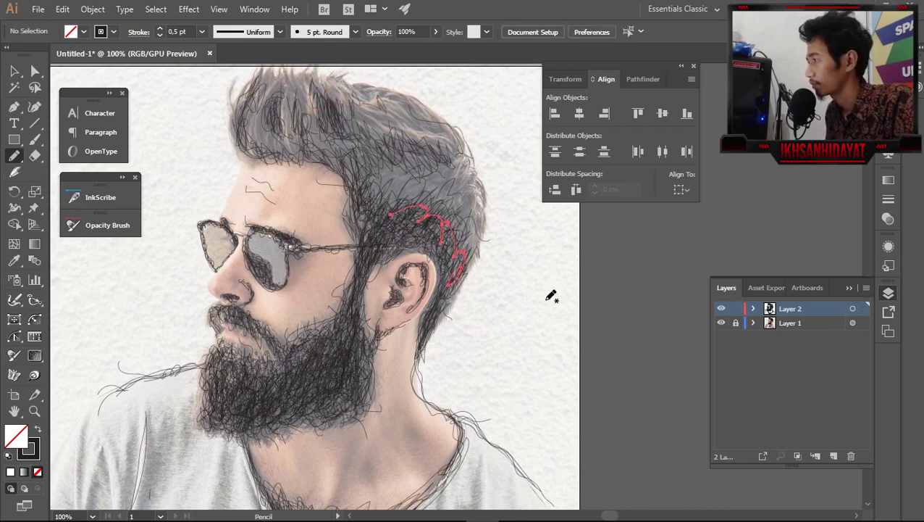
Hide the photo to check the sketch, add a small hair scribble, then show the photo again
{"action": "left_click", "coordinate": [720, 322]}
{"action": "scroll", "coordinate": [286, 69], "scroll_direction": "up", "scroll_amount": 1}
{"action": "left_click_drag", "start_coordinate": [423, 181], "coordinate": [396, 184]}
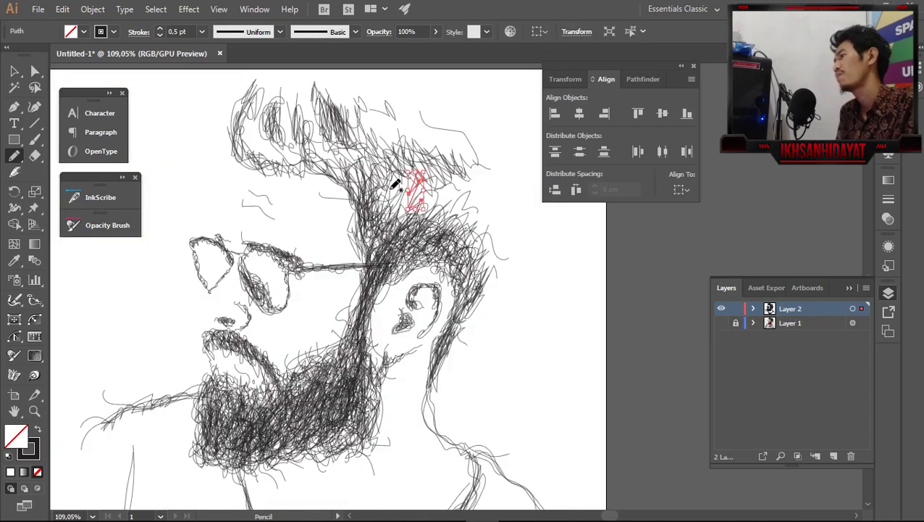
{"action": "scroll", "coordinate": [396, 185], "scroll_direction": "down", "scroll_amount": 2}
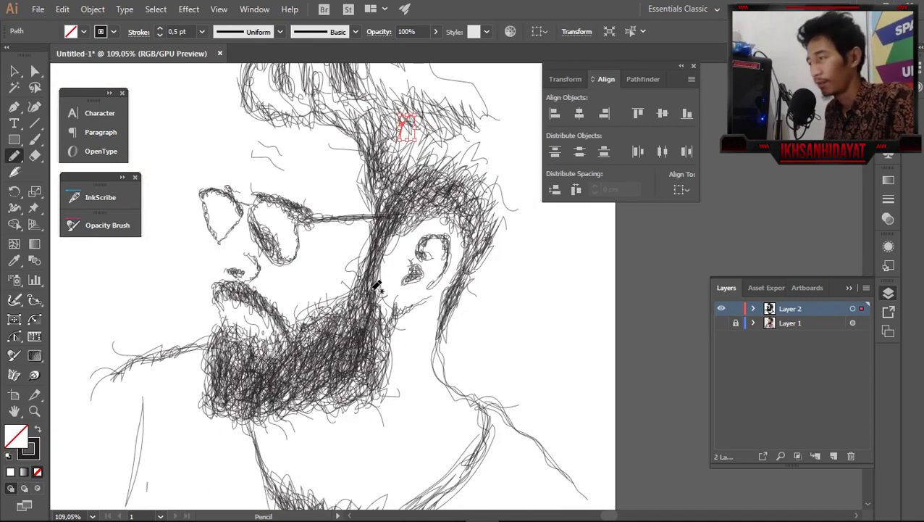
{"action": "left_click_drag", "start_coordinate": [376, 286], "coordinate": [387, 274]}
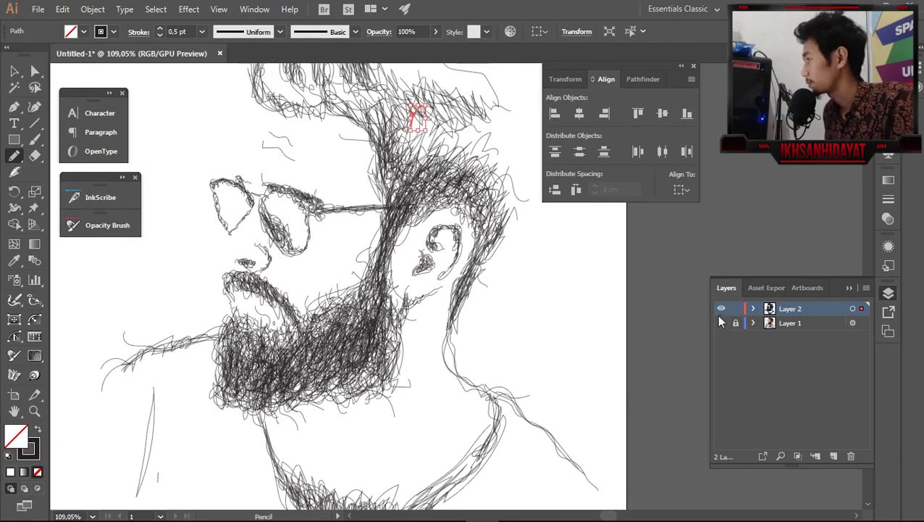
{"action": "left_click", "coordinate": [721, 323]}
{"action": "left_click", "coordinate": [777, 321]}
Add a new Layer 3, lock Layer 2, and set the stroke weight to 0.25 pt
{"action": "left_click", "coordinate": [834, 454]}
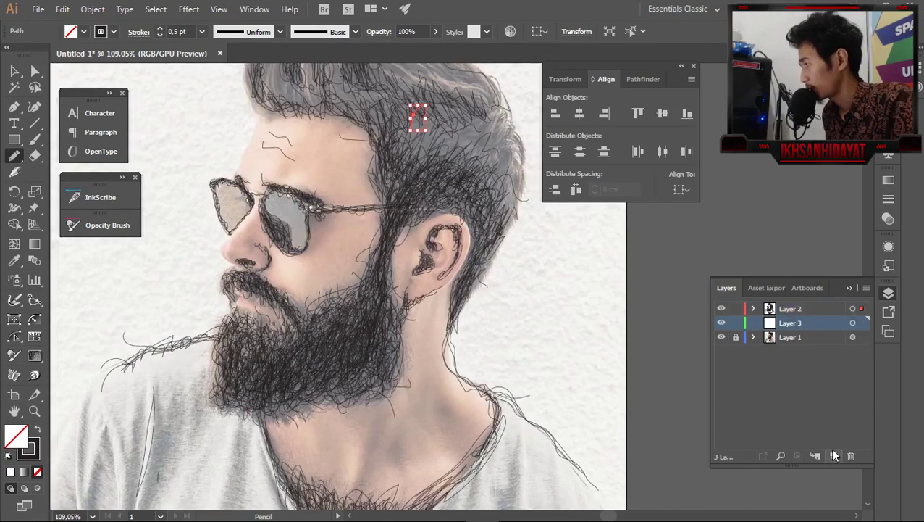
{"action": "left_click", "coordinate": [736, 308]}
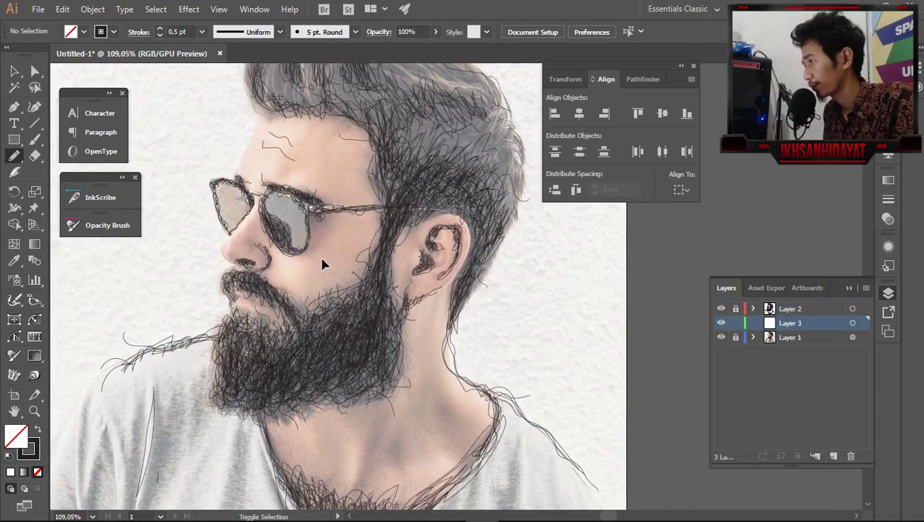
{"action": "scroll", "coordinate": [206, 175], "scroll_direction": "up", "scroll_amount": 5}
{"action": "left_click_drag", "start_coordinate": [483, 310], "coordinate": [371, 298]}
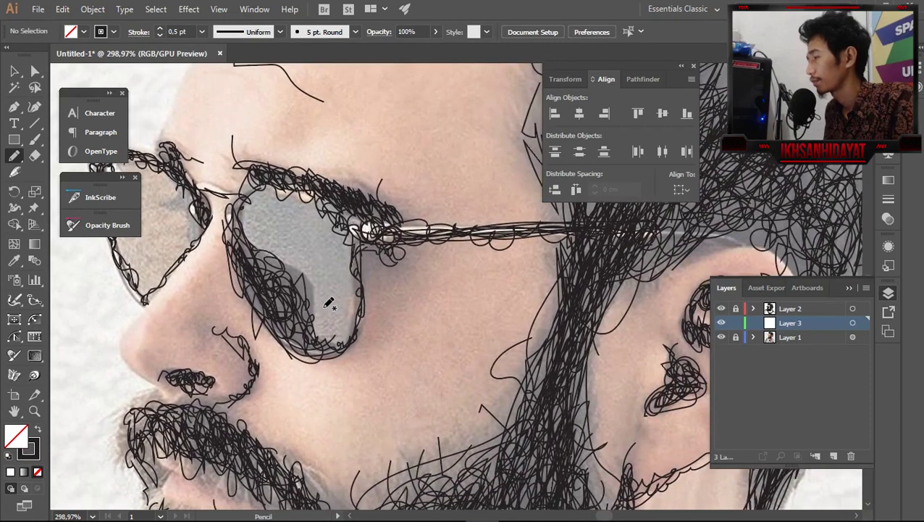
{"action": "left_click", "coordinate": [202, 31]}
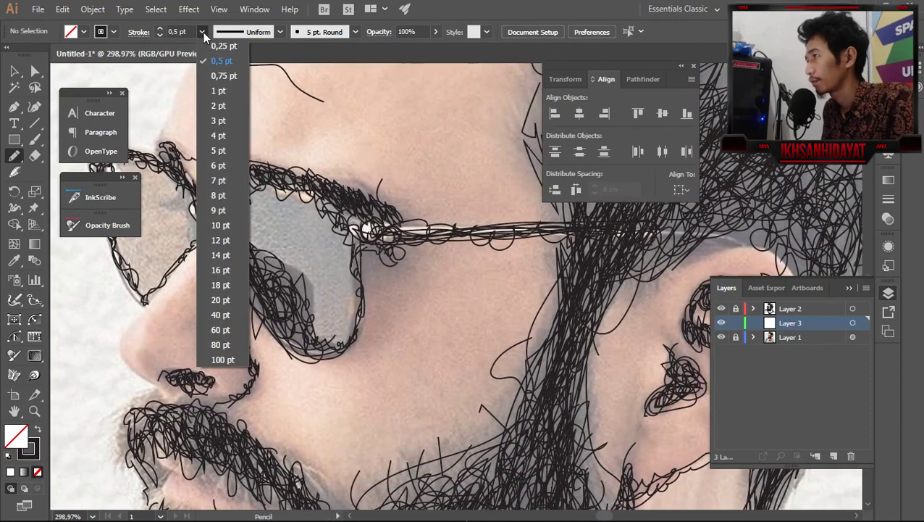
{"action": "left_click", "coordinate": [213, 46]}
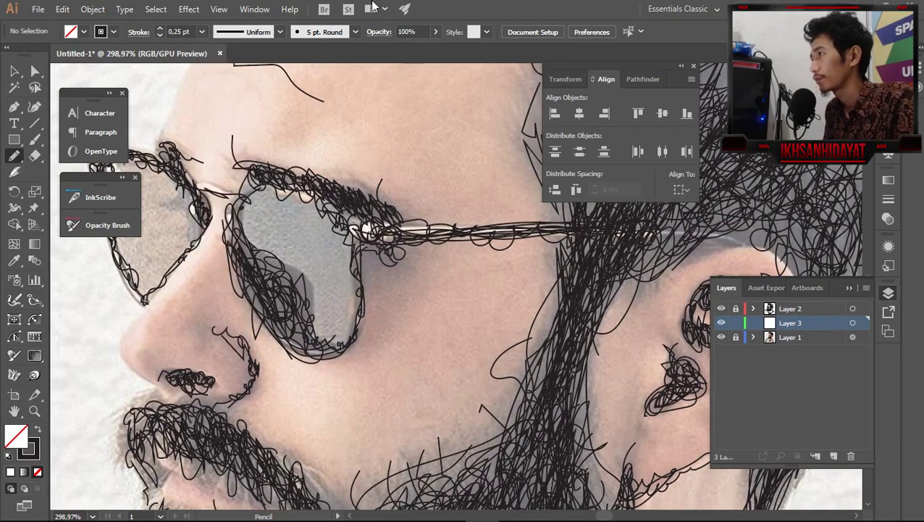
Scribble dense shading inside the right sunglass lens
{"action": "left_click_drag", "start_coordinate": [347, 296], "coordinate": [334, 342]}
{"action": "mouse_move", "coordinate": [356, 310]}
{"action": "left_mouse_down"}
{"action": "mouse_move", "coordinate": [382, 289]}
{"action": "mouse_move", "coordinate": [341, 267]}
{"action": "left_mouse_up"}
{"action": "scroll", "coordinate": [384, 305], "scroll_direction": "down", "scroll_amount": 1}
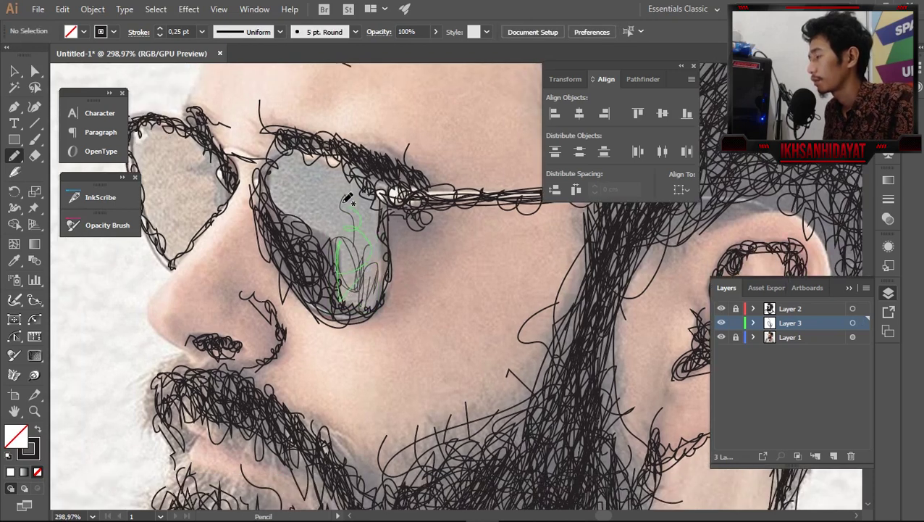
{"action": "mouse_move", "coordinate": [336, 189]}
{"action": "left_mouse_down"}
{"action": "mouse_move", "coordinate": [316, 186]}
{"action": "mouse_move", "coordinate": [311, 213]}
{"action": "mouse_move", "coordinate": [372, 239]}
{"action": "mouse_move", "coordinate": [362, 181]}
{"action": "mouse_move", "coordinate": [338, 197]}
{"action": "mouse_move", "coordinate": [381, 294]}
{"action": "mouse_move", "coordinate": [325, 232]}
{"action": "mouse_move", "coordinate": [363, 232]}
{"action": "left_mouse_up"}
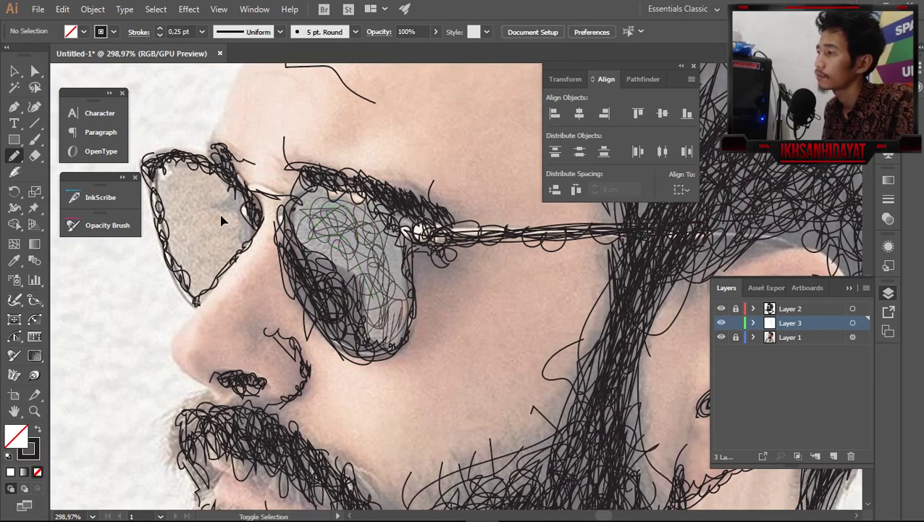
Fill the left sunglass lens with scribbled loops, zooming out to see the whole face
{"action": "mouse_move", "coordinate": [239, 239]}
{"action": "left_mouse_down"}
{"action": "mouse_move", "coordinate": [235, 212]}
{"action": "mouse_move", "coordinate": [191, 186]}
{"action": "mouse_move", "coordinate": [213, 179]}
{"action": "left_mouse_up"}
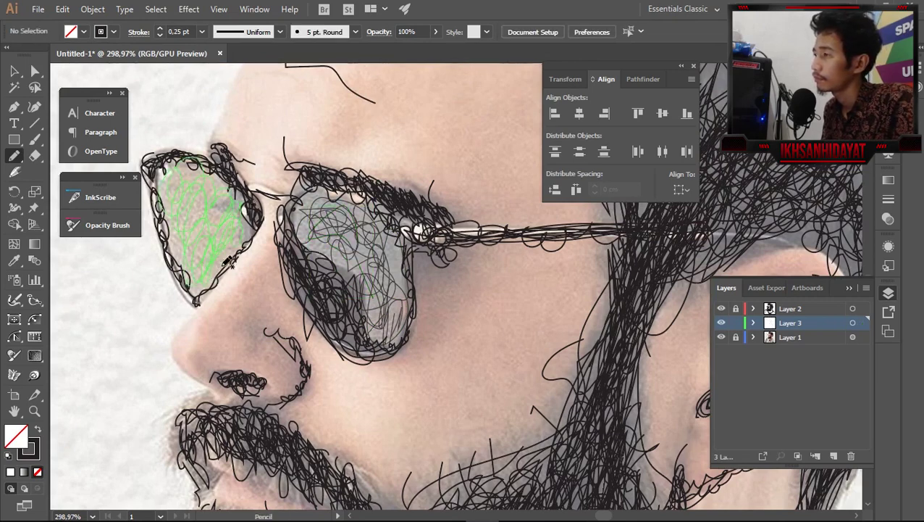
{"action": "mouse_move", "coordinate": [226, 262]}
{"action": "left_mouse_down"}
{"action": "mouse_move", "coordinate": [171, 220]}
{"action": "mouse_move", "coordinate": [185, 168]}
{"action": "mouse_move", "coordinate": [235, 212]}
{"action": "mouse_move", "coordinate": [224, 288]}
{"action": "left_mouse_up"}
{"action": "key", "text": "ctrl+1"}
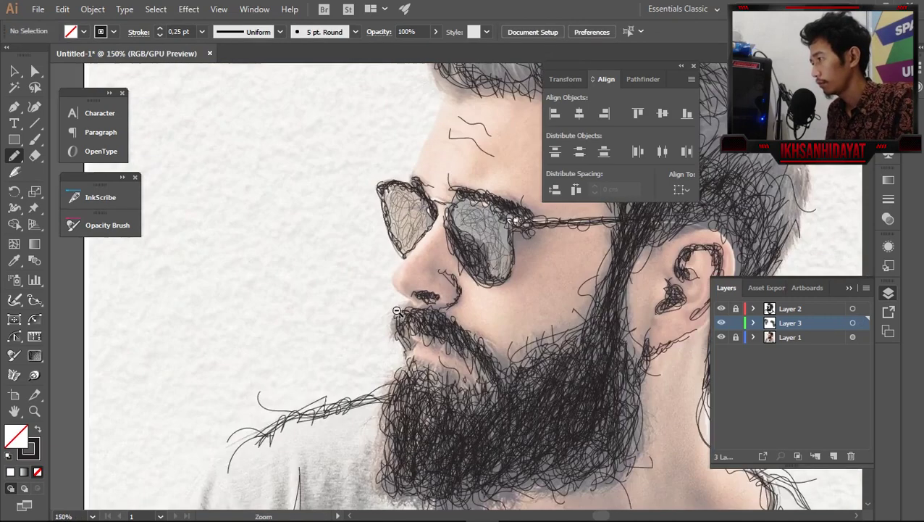
{"action": "left_click_drag", "start_coordinate": [383, 277], "coordinate": [293, 295]}
{"action": "mouse_move", "coordinate": [384, 239]}
{"action": "left_mouse_down"}
{"action": "mouse_move", "coordinate": [368, 239]}
{"action": "mouse_move", "coordinate": [373, 232]}
{"action": "left_mouse_up"}
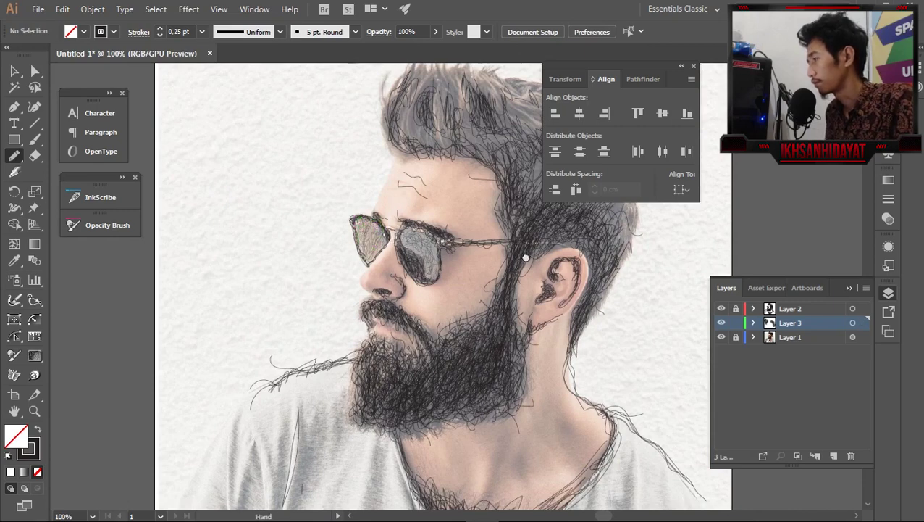
{"action": "mouse_move", "coordinate": [413, 269]}
{"action": "left_mouse_down"}
{"action": "mouse_move", "coordinate": [359, 259]}
{"action": "mouse_move", "coordinate": [373, 239]}
{"action": "left_mouse_up"}
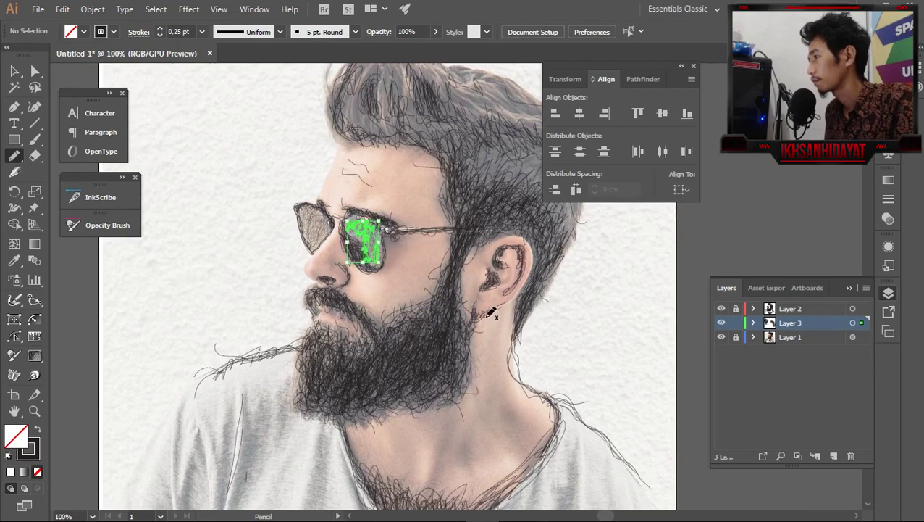
With the photo hidden, add a scribble to each lens, then show the photo again
{"action": "left_click_drag", "start_coordinate": [488, 375], "coordinate": [452, 335]}
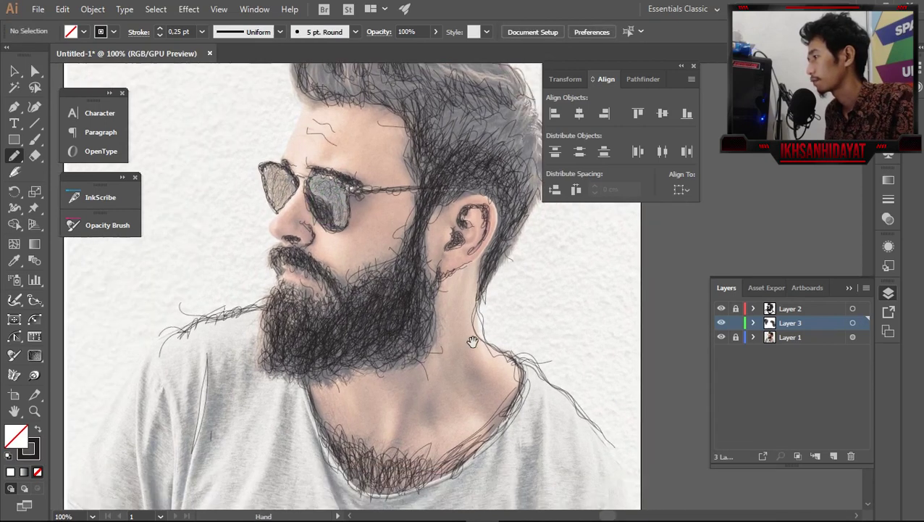
{"action": "left_click", "coordinate": [721, 337]}
{"action": "mouse_move", "coordinate": [355, 220]}
{"action": "left_mouse_down"}
{"action": "mouse_move", "coordinate": [360, 231]}
{"action": "mouse_move", "coordinate": [351, 200]}
{"action": "left_mouse_up"}
{"action": "left_click_drag", "start_coordinate": [297, 190], "coordinate": [286, 207]}
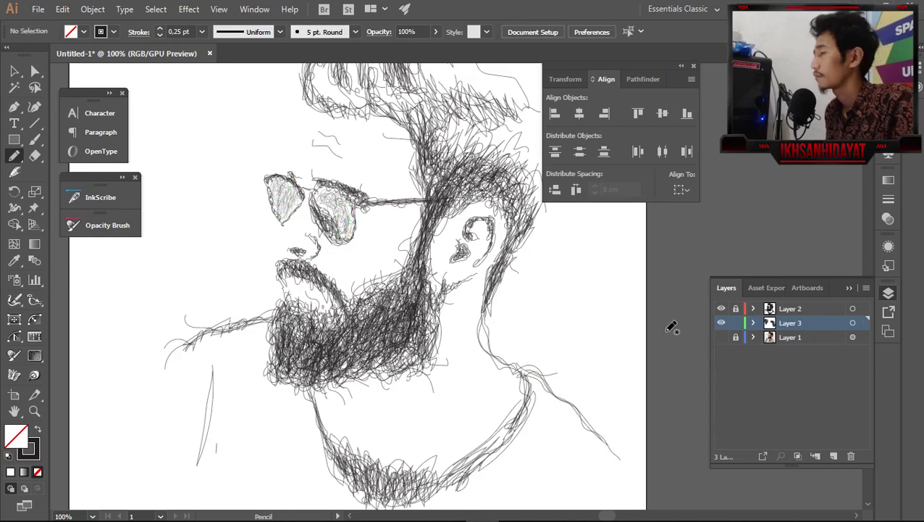
{"action": "left_click", "coordinate": [721, 337]}
{"action": "left_click_drag", "start_coordinate": [468, 242], "coordinate": [482, 284]}
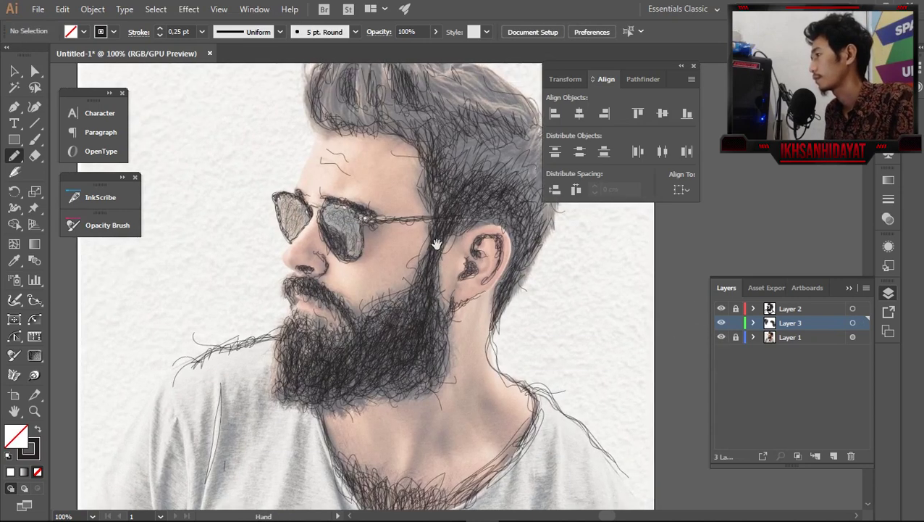
Draw pencil strokes down the cheek from the temple to the beard, checking them without the photo
{"action": "left_click_drag", "start_coordinate": [418, 194], "coordinate": [425, 245]}
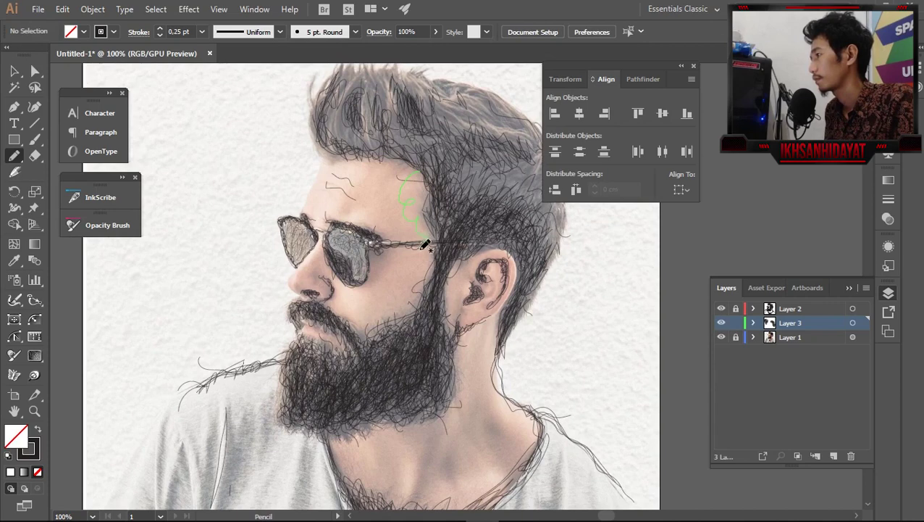
{"action": "left_click_drag", "start_coordinate": [387, 307], "coordinate": [385, 327]}
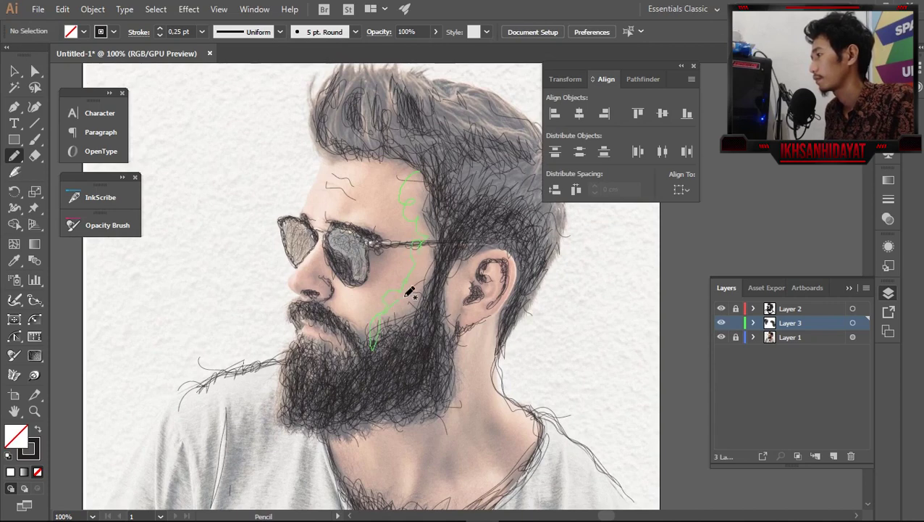
{"action": "left_click_drag", "start_coordinate": [421, 292], "coordinate": [422, 272]}
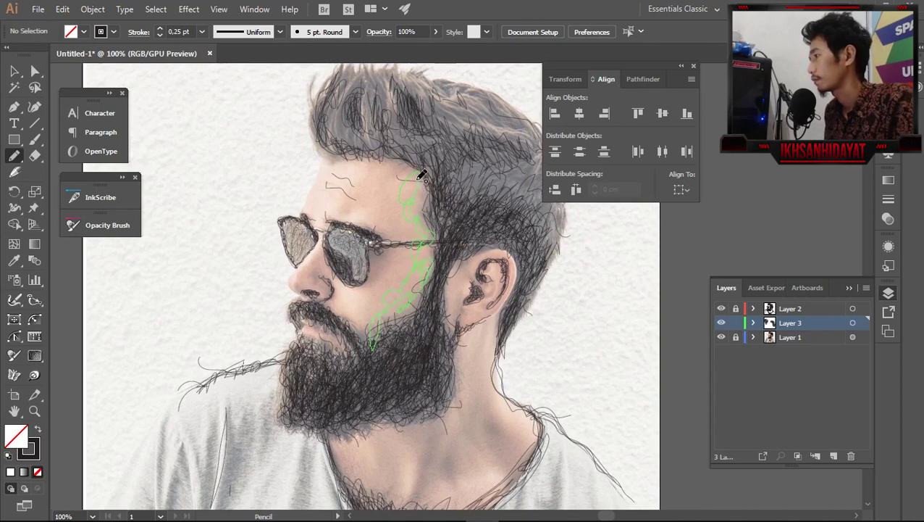
{"action": "left_click_drag", "start_coordinate": [428, 193], "coordinate": [377, 340]}
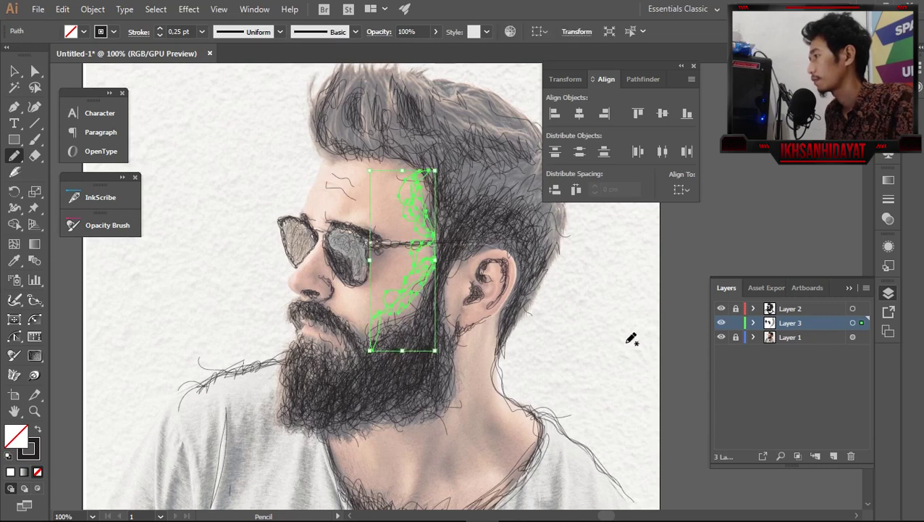
{"action": "left_click", "coordinate": [721, 336]}
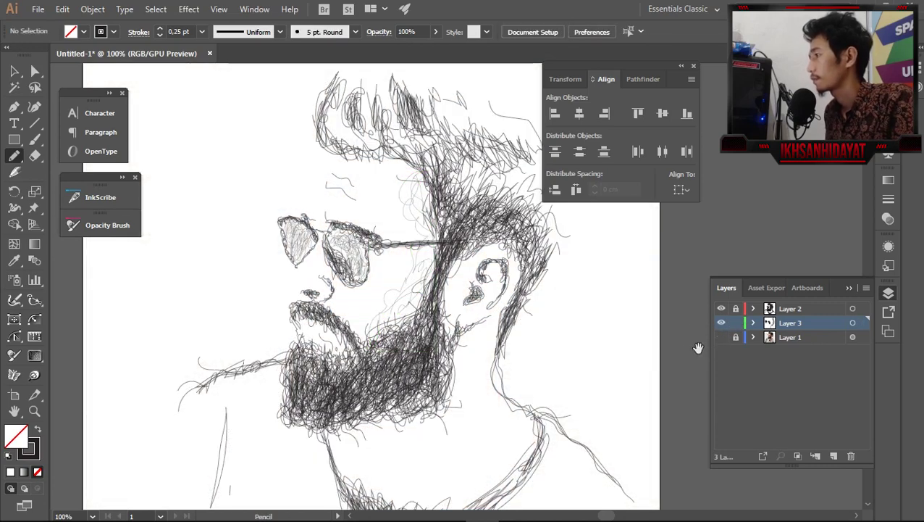
{"action": "left_click_drag", "start_coordinate": [470, 347], "coordinate": [463, 336]}
{"action": "mouse_move", "coordinate": [369, 312]}
{"action": "left_mouse_down"}
{"action": "mouse_move", "coordinate": [429, 245]}
{"action": "mouse_move", "coordinate": [440, 155]}
{"action": "left_mouse_up"}
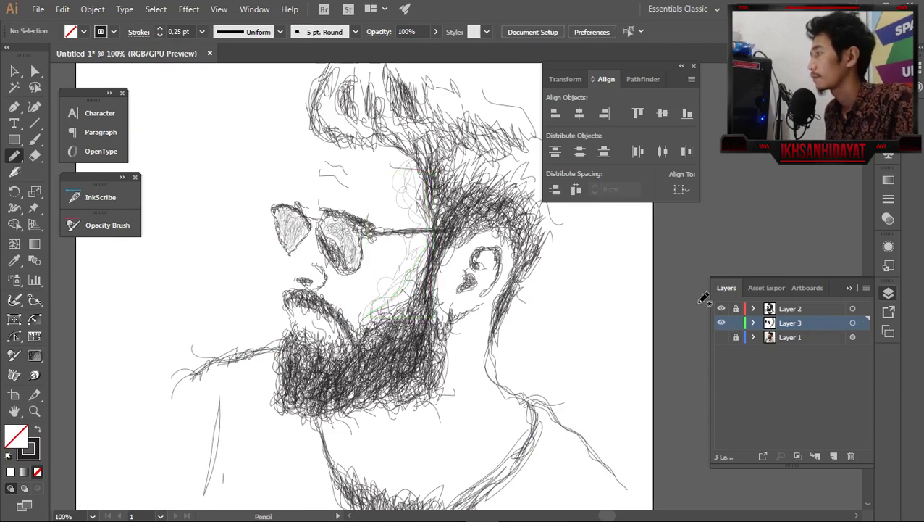
{"action": "left_click", "coordinate": [721, 338]}
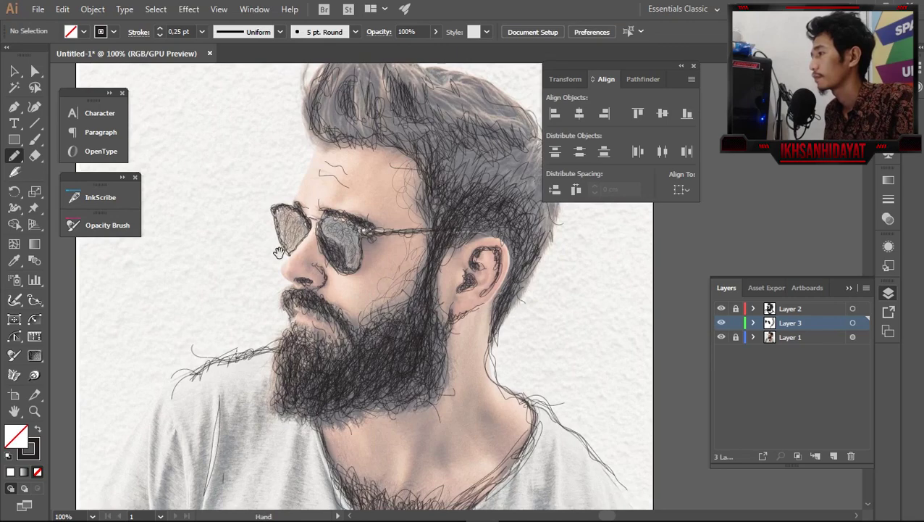
Finish the pencil line along the nose edge
{"action": "mouse_move", "coordinate": [277, 251]}
{"action": "left_mouse_down"}
{"action": "mouse_move", "coordinate": [360, 270]}
{"action": "mouse_move", "coordinate": [364, 287]}
{"action": "mouse_move", "coordinate": [336, 314]}
{"action": "left_mouse_up"}
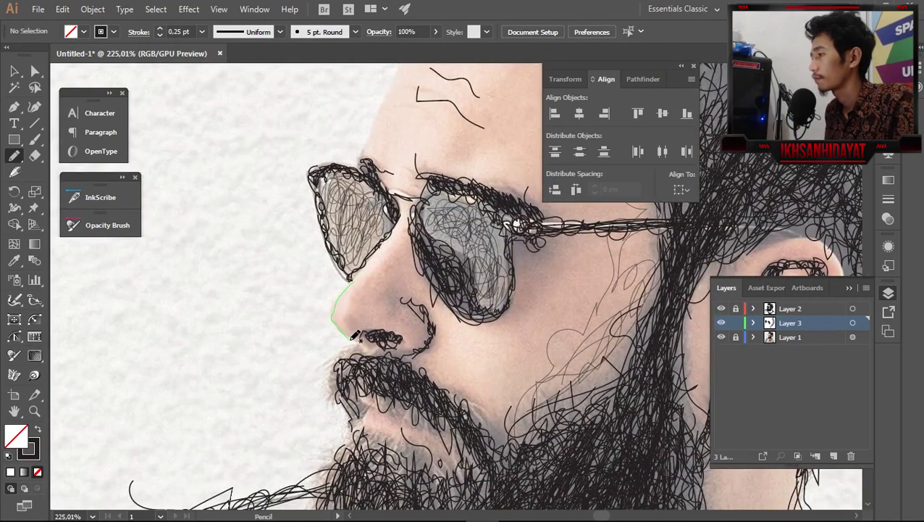
{"action": "mouse_move", "coordinate": [366, 344]}
{"action": "left_mouse_down"}
{"action": "mouse_move", "coordinate": [339, 303]}
{"action": "mouse_move", "coordinate": [351, 282]}
{"action": "mouse_move", "coordinate": [338, 312]}
{"action": "mouse_move", "coordinate": [368, 355]}
{"action": "left_mouse_up"}
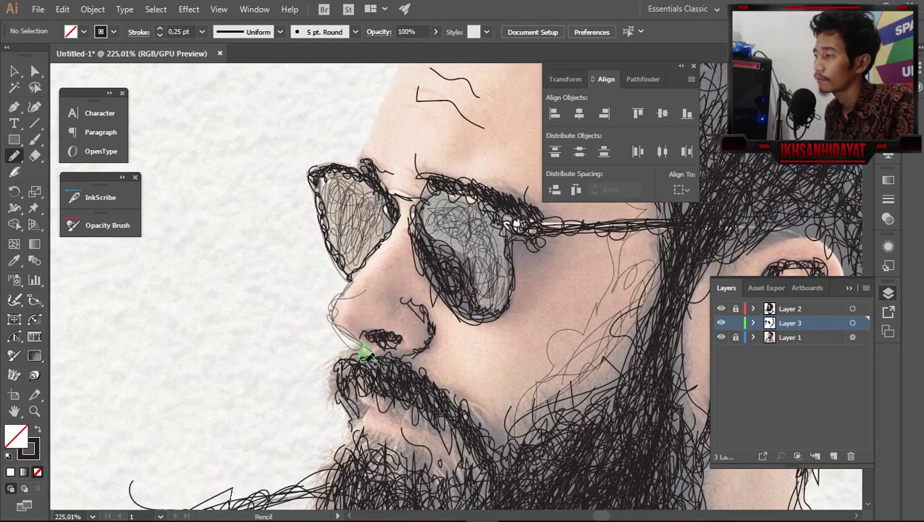
{"action": "left_click_drag", "start_coordinate": [334, 313], "coordinate": [334, 311]}
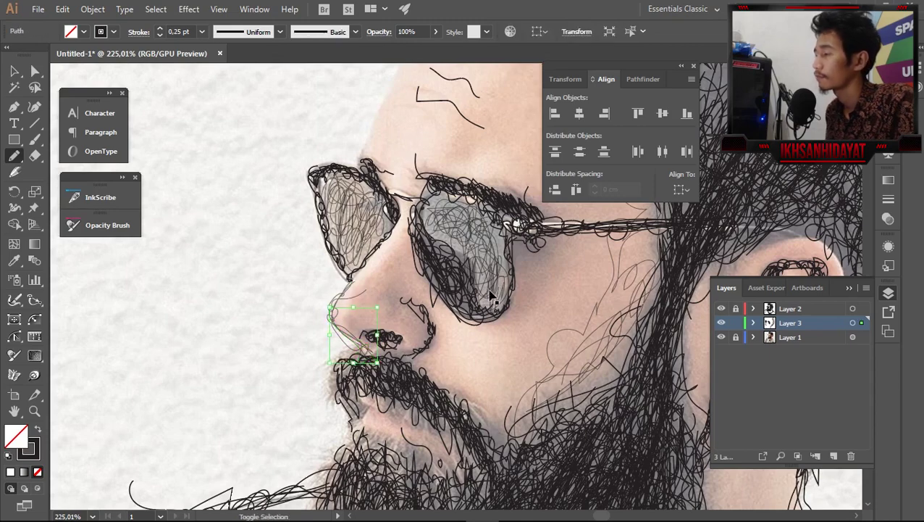
Hide the reference photo on Layer 1, zoom out, and return to the Selection tool
{"action": "left_click", "coordinate": [721, 337]}
{"action": "key", "text": "ctrl+minus"}
{"action": "key", "text": "ctrl+minus"}
{"action": "key", "text": "ctrl+minus"}
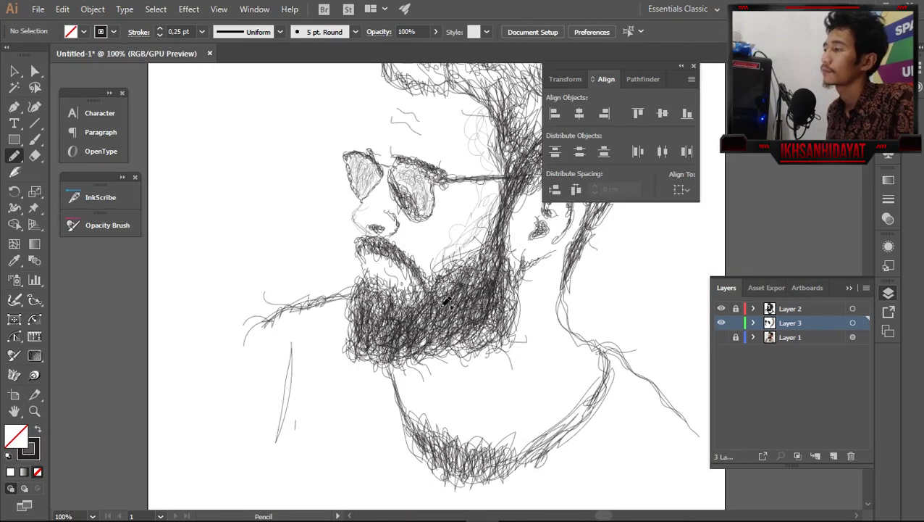
{"action": "key", "text": "v"}
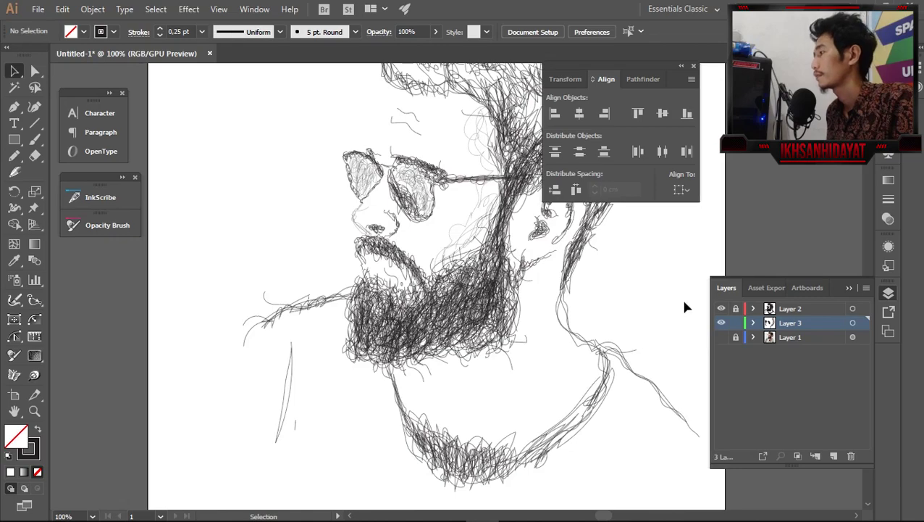
On Layer 2, redraw the nose outline with the Pencil, undoing two bad strokes, then deselect and zoom out
{"action": "left_click", "coordinate": [447, 316]}
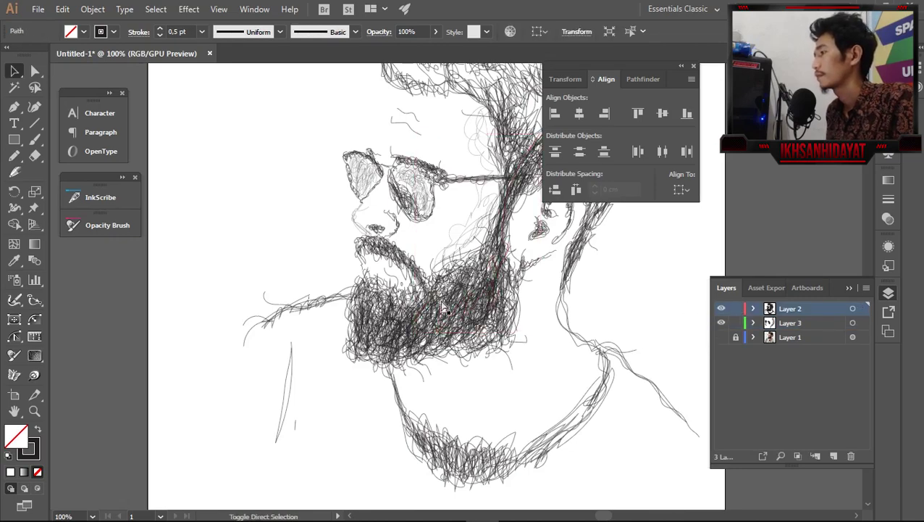
{"action": "left_click_drag", "start_coordinate": [299, 196], "coordinate": [318, 195]}
{"action": "key", "text": "n"}
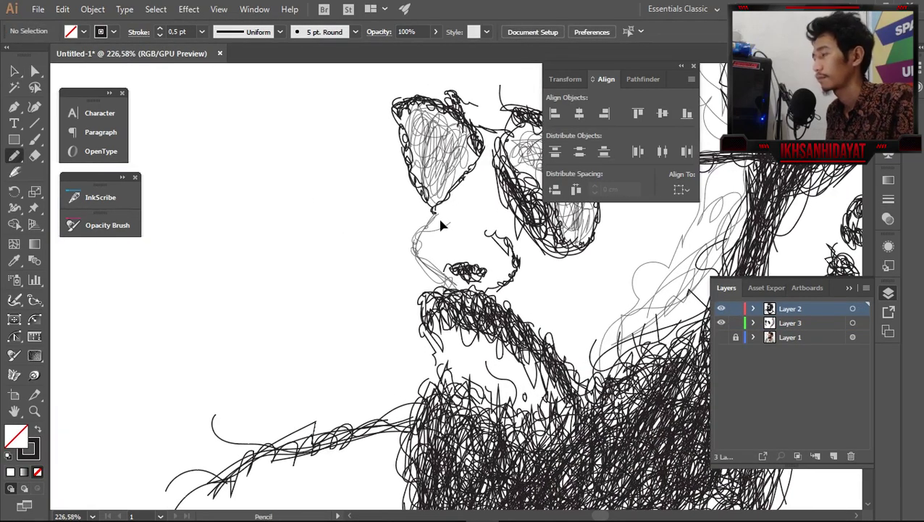
{"action": "mouse_move", "coordinate": [434, 212]}
{"action": "left_mouse_down"}
{"action": "mouse_move", "coordinate": [461, 291]}
{"action": "mouse_move", "coordinate": [415, 240]}
{"action": "mouse_move", "coordinate": [435, 212]}
{"action": "left_mouse_up"}
{"action": "key", "text": "ctrl+z"}
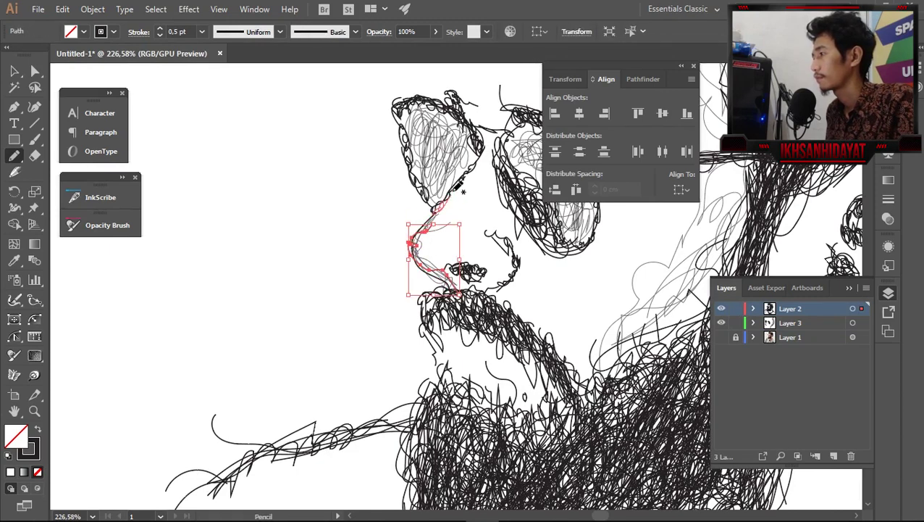
{"action": "left_click_drag", "start_coordinate": [487, 154], "coordinate": [429, 218]}
{"action": "key", "text": "ctrl+z"}
{"action": "left_click_drag", "start_coordinate": [419, 248], "coordinate": [435, 221]}
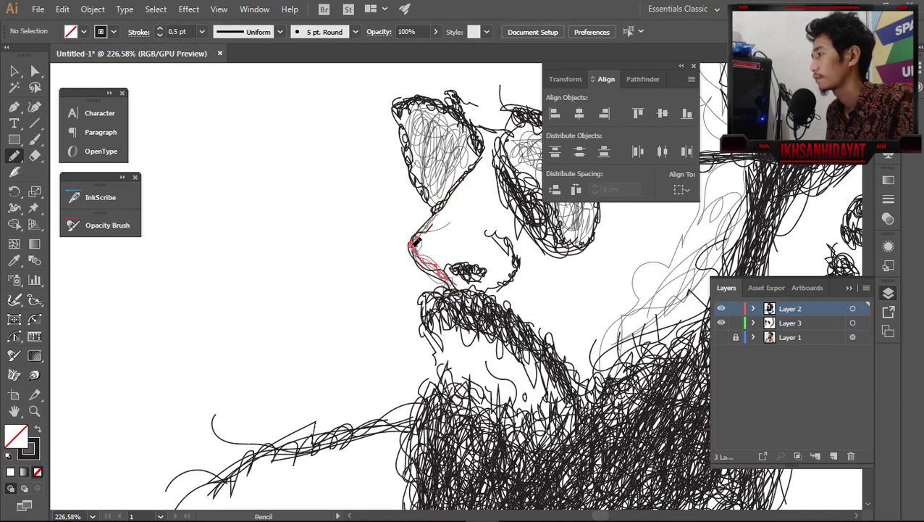
{"action": "key", "text": "ctrl+shift+a"}
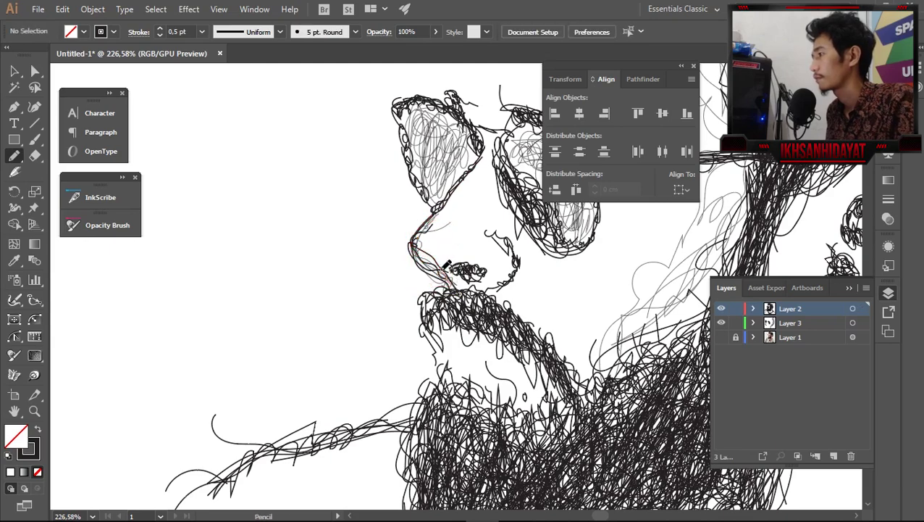
{"action": "key", "text": "ctrl+minus"}
{"action": "key", "text": "ctrl+minus"}
{"action": "key", "text": "ctrl+minus"}
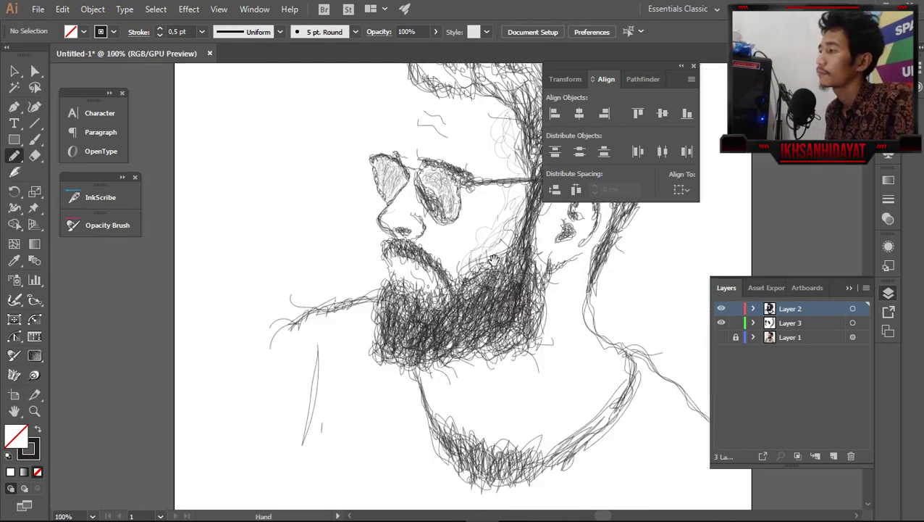
{"action": "left_click_drag", "start_coordinate": [510, 157], "coordinate": [425, 264]}
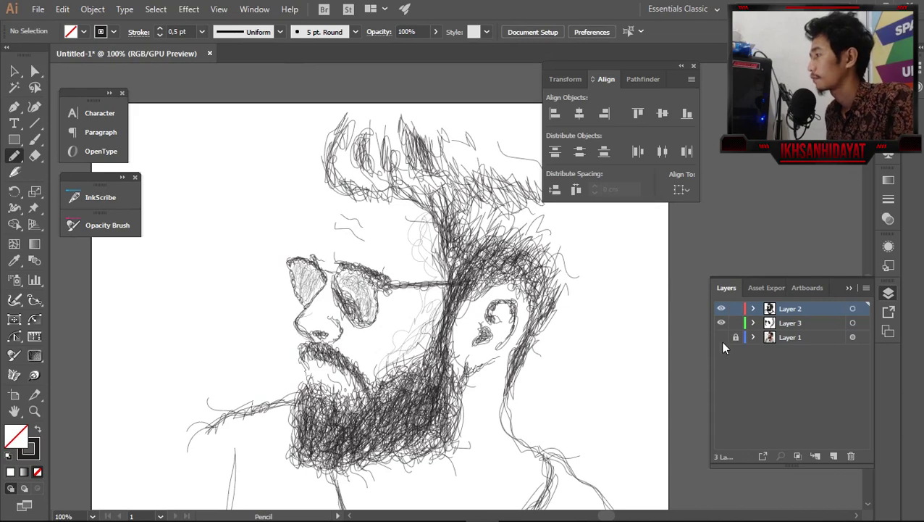
With the photo shown, trace the forehead edge and a short hairline stroke
{"action": "left_click", "coordinate": [721, 336]}
{"action": "left_click_drag", "start_coordinate": [346, 215], "coordinate": [319, 231]}
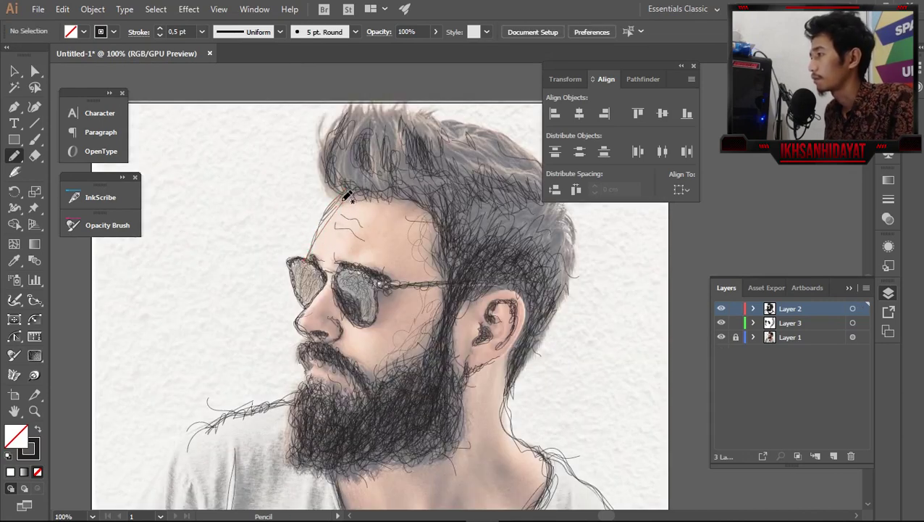
{"action": "mouse_move", "coordinate": [326, 211]}
{"action": "left_mouse_down"}
{"action": "mouse_move", "coordinate": [331, 188]}
{"action": "mouse_move", "coordinate": [340, 199]}
{"action": "mouse_move", "coordinate": [356, 188]}
{"action": "left_mouse_up"}
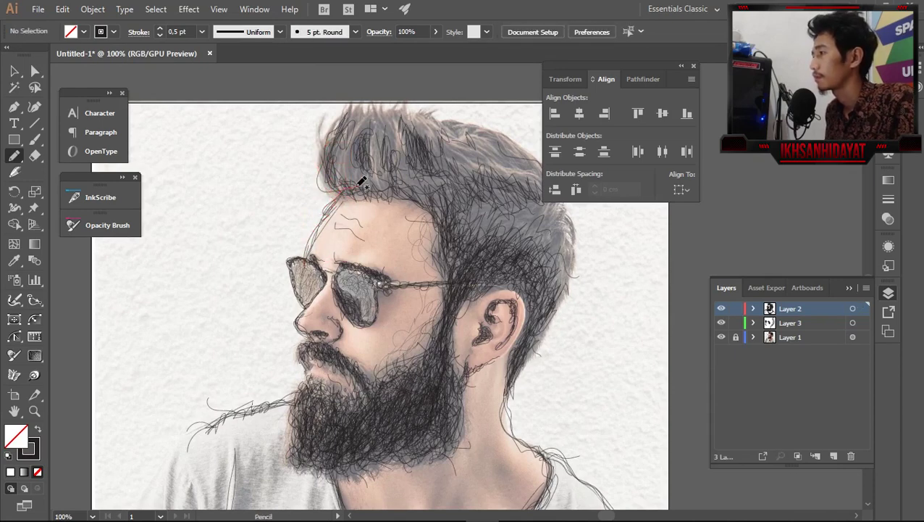
Draw a line from behind the ear to the neck and a short cheek stroke, then hide the photo
{"action": "left_click_drag", "start_coordinate": [500, 234], "coordinate": [501, 234]}
{"action": "scroll", "coordinate": [500, 234], "scroll_direction": "down", "scroll_amount": 3}
{"action": "scroll", "coordinate": [500, 234], "scroll_direction": "right", "scroll_amount": 2}
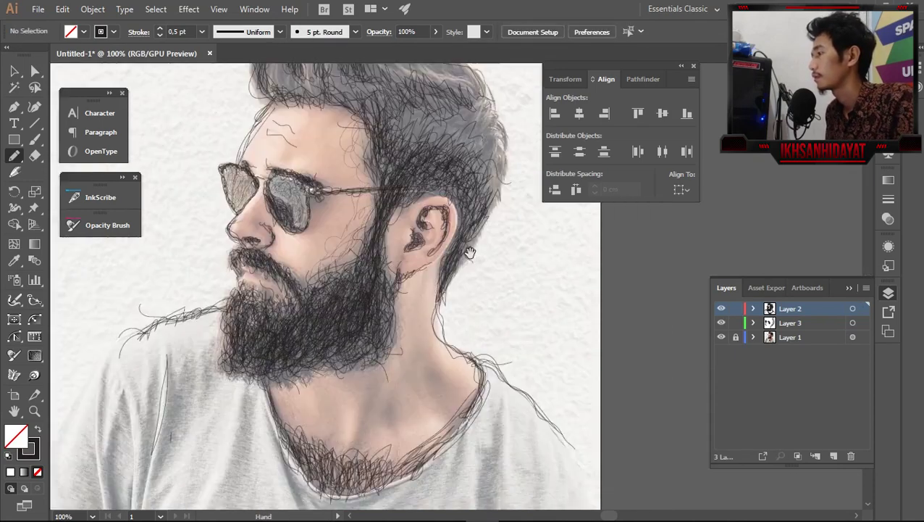
{"action": "left_click_drag", "start_coordinate": [467, 162], "coordinate": [436, 262]}
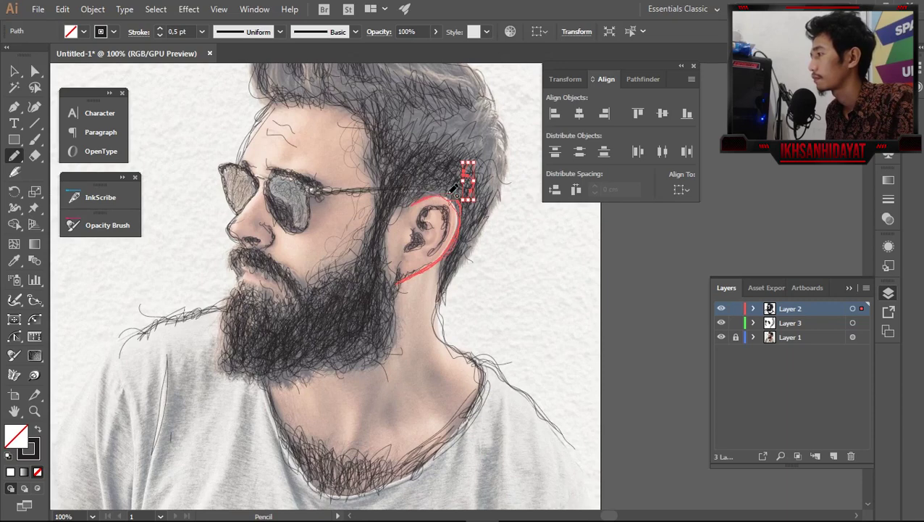
{"action": "key", "text": "ctrl+z"}
{"action": "left_click_drag", "start_coordinate": [470, 215], "coordinate": [432, 309]}
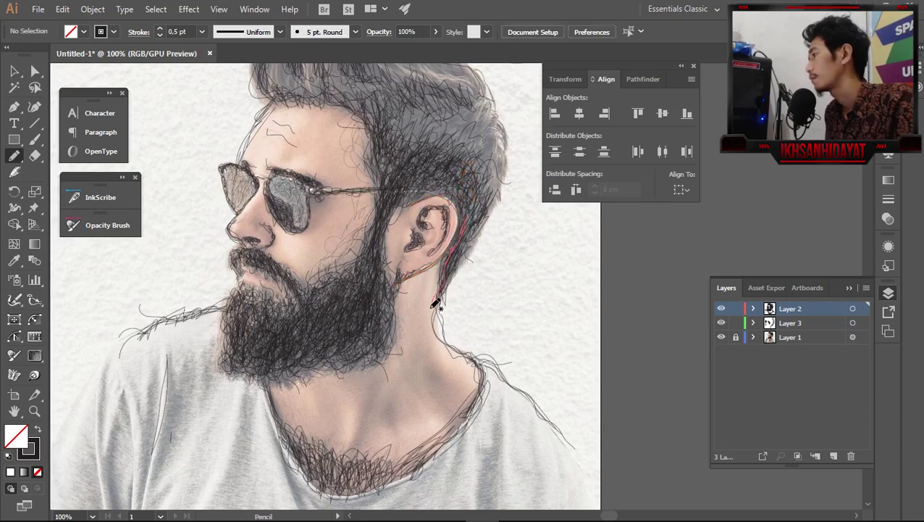
{"action": "left_click_drag", "start_coordinate": [398, 279], "coordinate": [375, 244]}
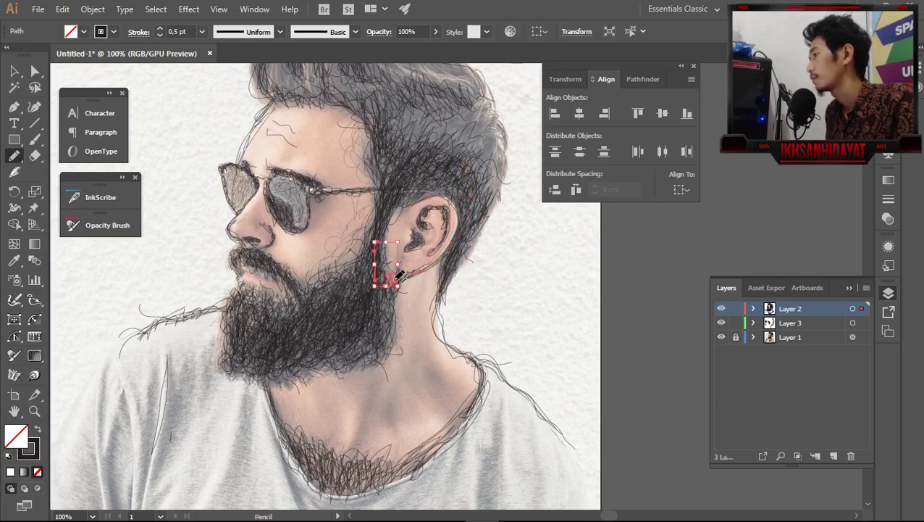
{"action": "key", "text": "ctrl+shift+a"}
{"action": "left_click", "coordinate": [720, 337]}
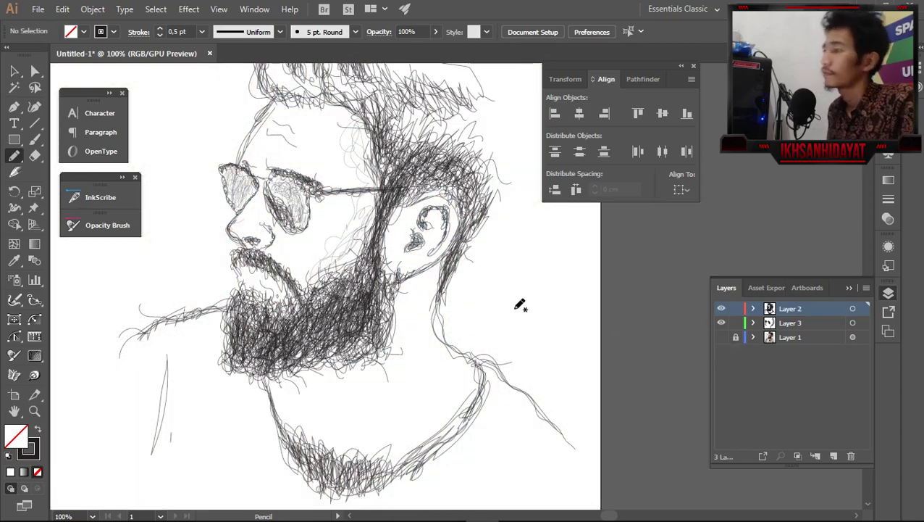
Zoom in on the face, then fit the whole artboard to view the finished portrait
{"action": "left_click", "coordinate": [406, 319], "text": "ctrl+alt"}
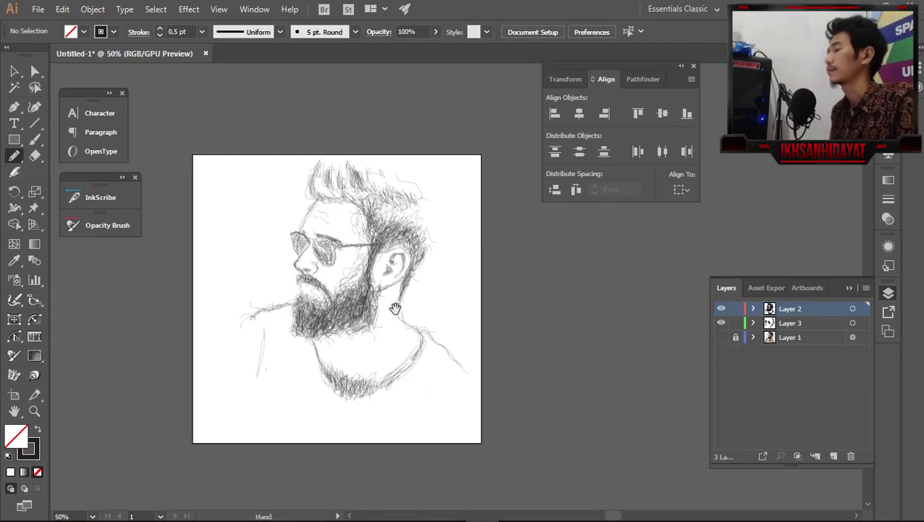
{"action": "left_click_drag", "start_coordinate": [395, 308], "coordinate": [388, 222]}
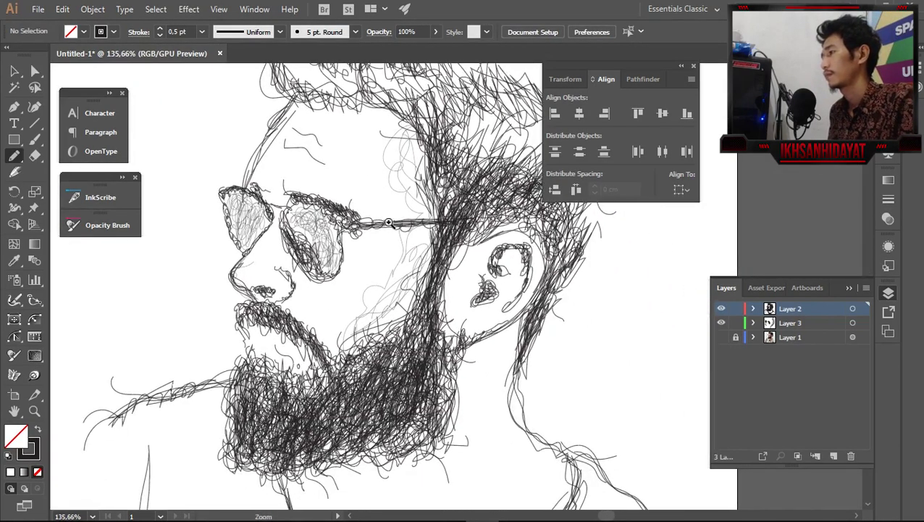
{"action": "left_click", "coordinate": [388, 223], "text": "ctrl+alt"}
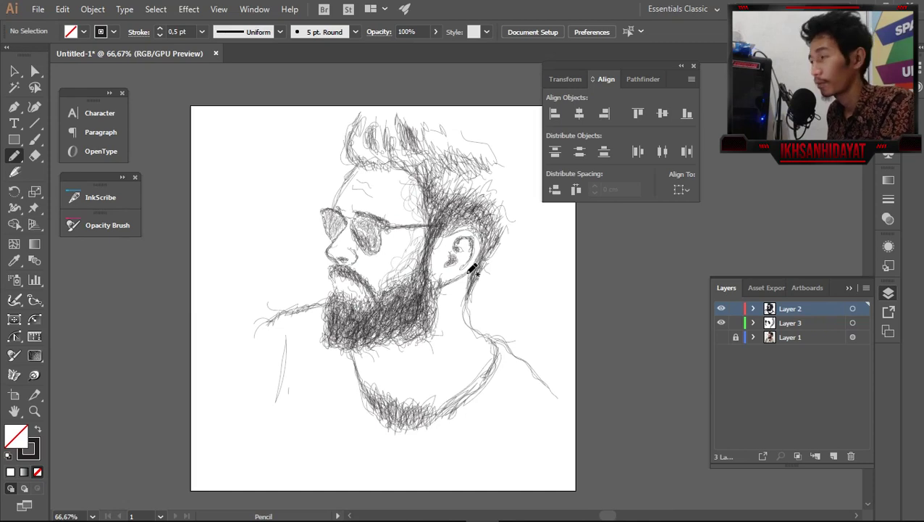
{"action": "scroll", "coordinate": [484, 315], "scroll_direction": "up", "scroll_amount": 2}
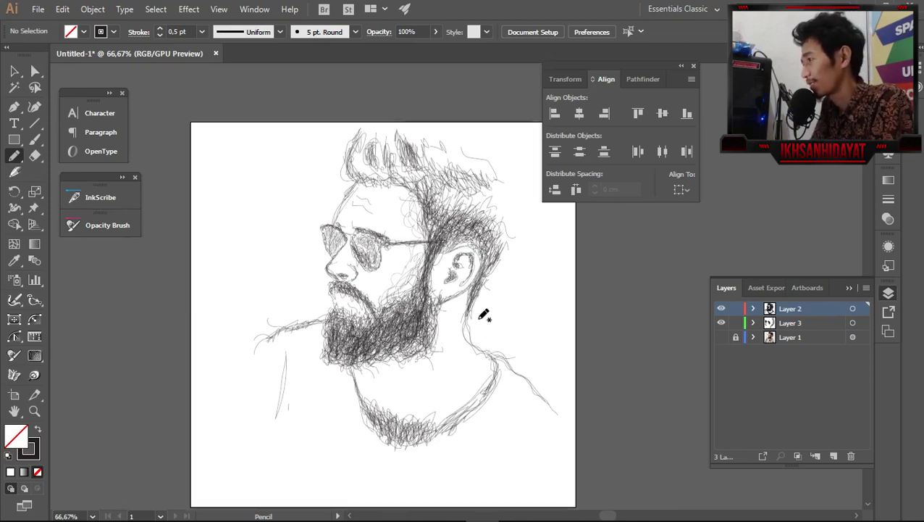
{"action": "key", "text": "Tab"}
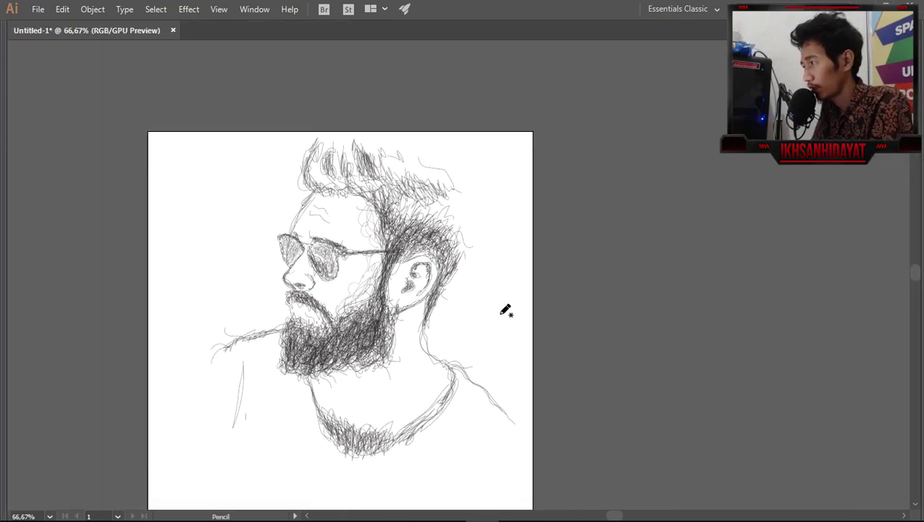
{"action": "scroll", "coordinate": [503, 310], "scroll_direction": "up", "scroll_amount": 2}
{"action": "scroll", "coordinate": [506, 310], "scroll_direction": "up", "scroll_amount": 1}
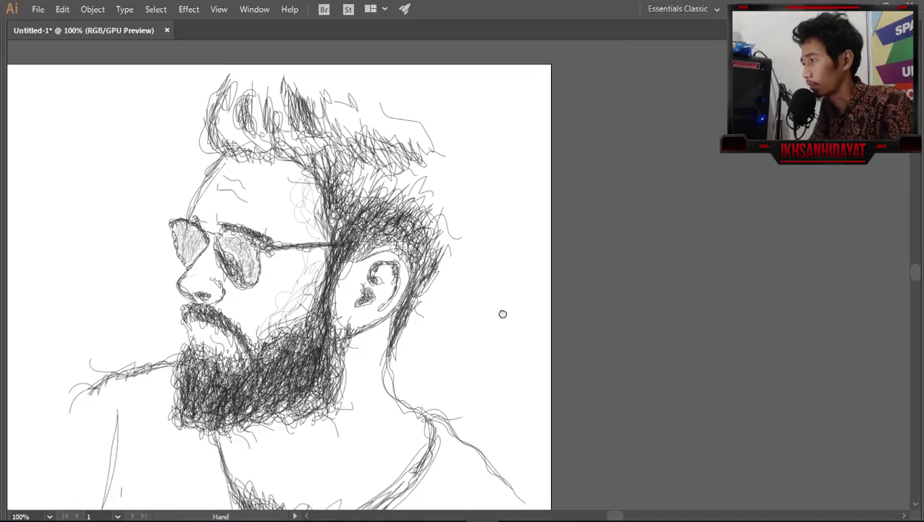
{"action": "left_click_drag", "start_coordinate": [501, 312], "coordinate": [586, 282]}
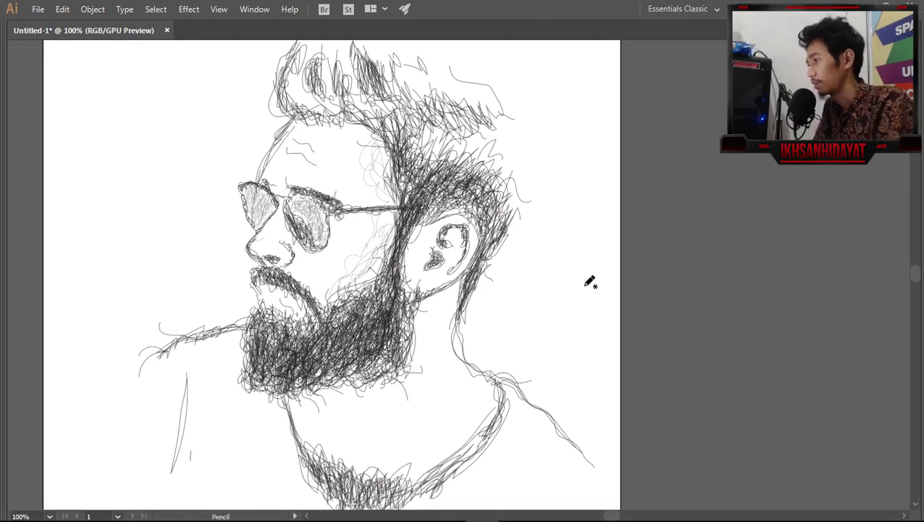